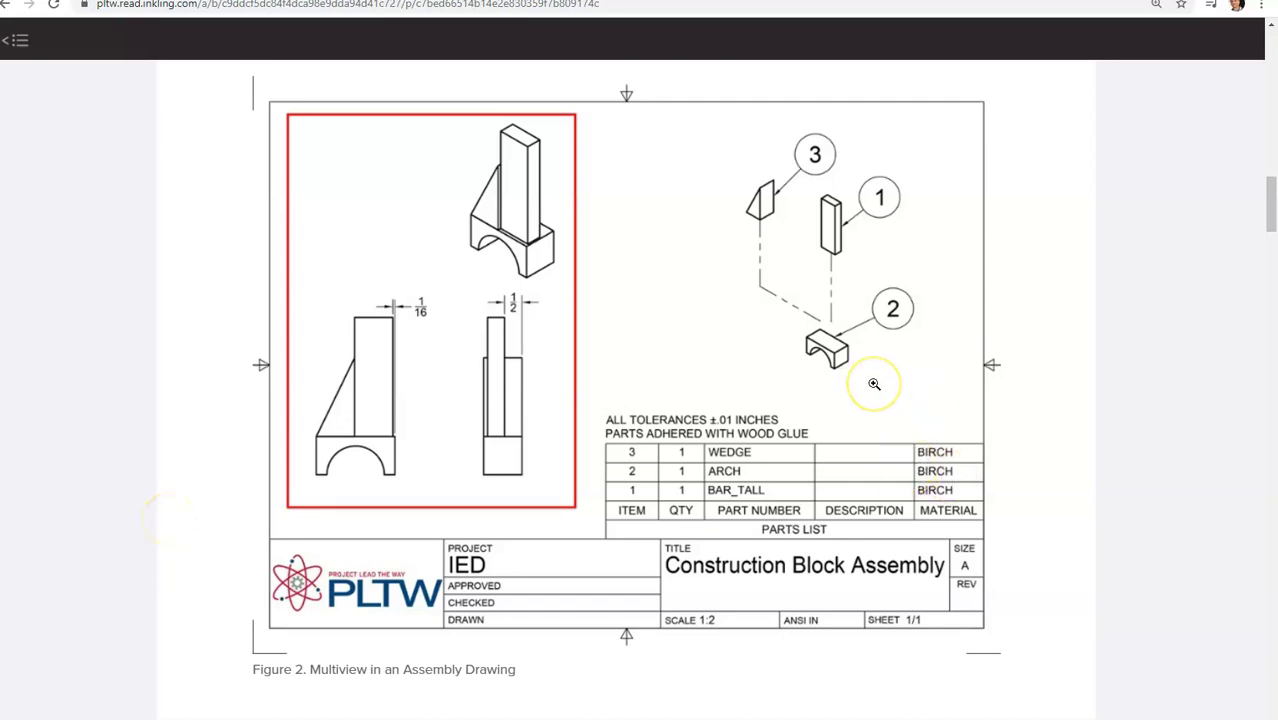
Step: Switch from the reference drawing to Fusion 360 and open the Construction Block Assembly in the Animation workspace
left_click(623, 303)
key("alt+Tab")
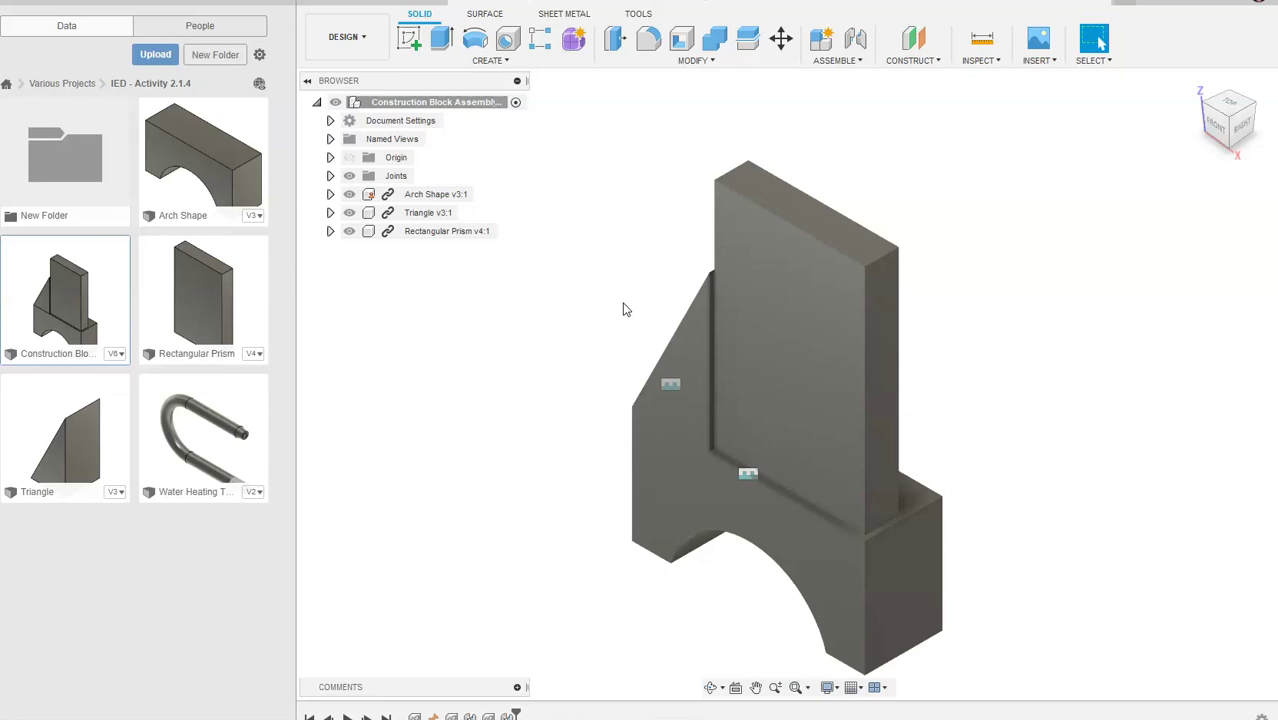
key("alt+Tab")
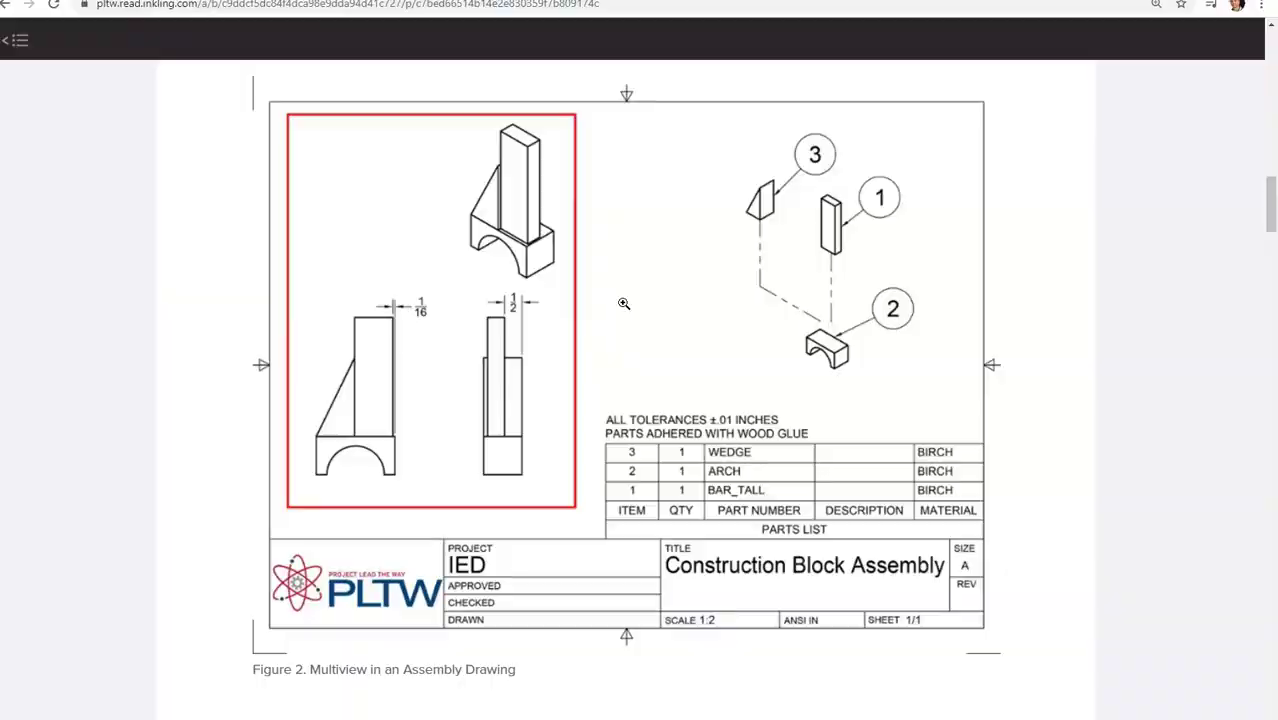
key("alt+Tab")
left_click(363, 38)
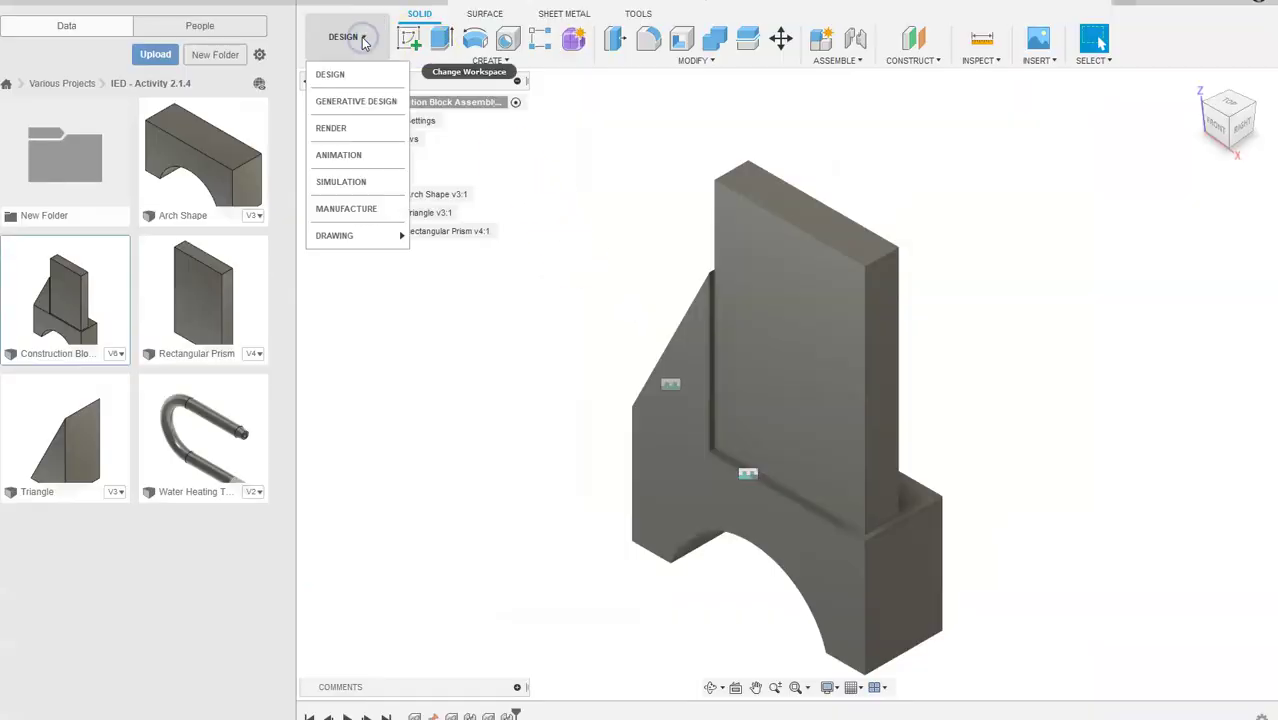
left_click(366, 155)
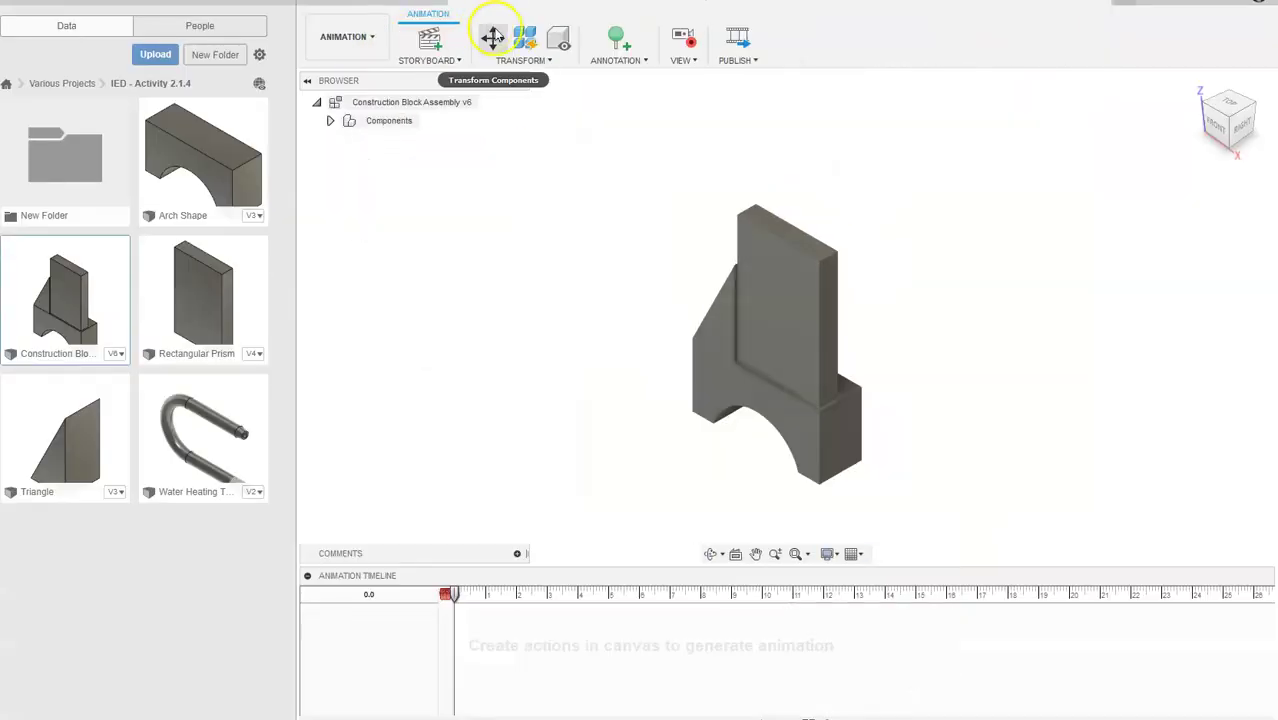
Step: Use Transform Components to move the rectangular prism 3.00 in upward along Z, above the arch
left_click(493, 37)
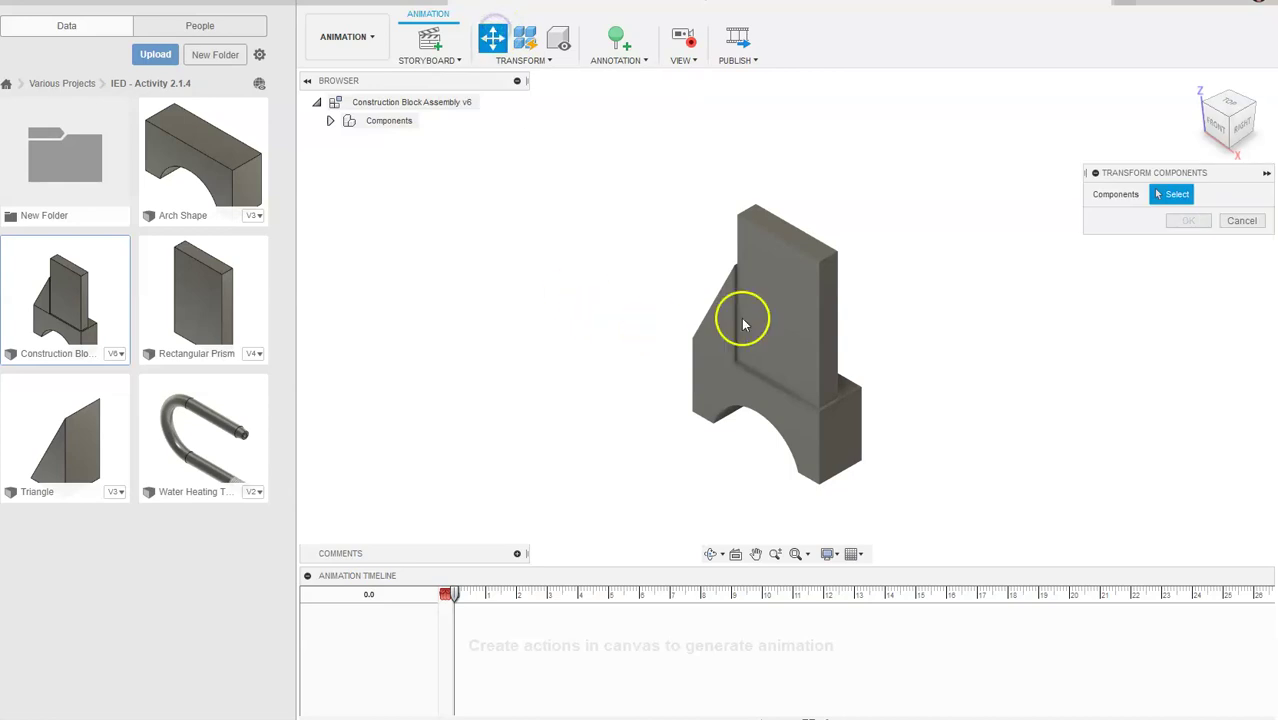
left_click(794, 308)
left_click_drag(783, 270, 786, 126)
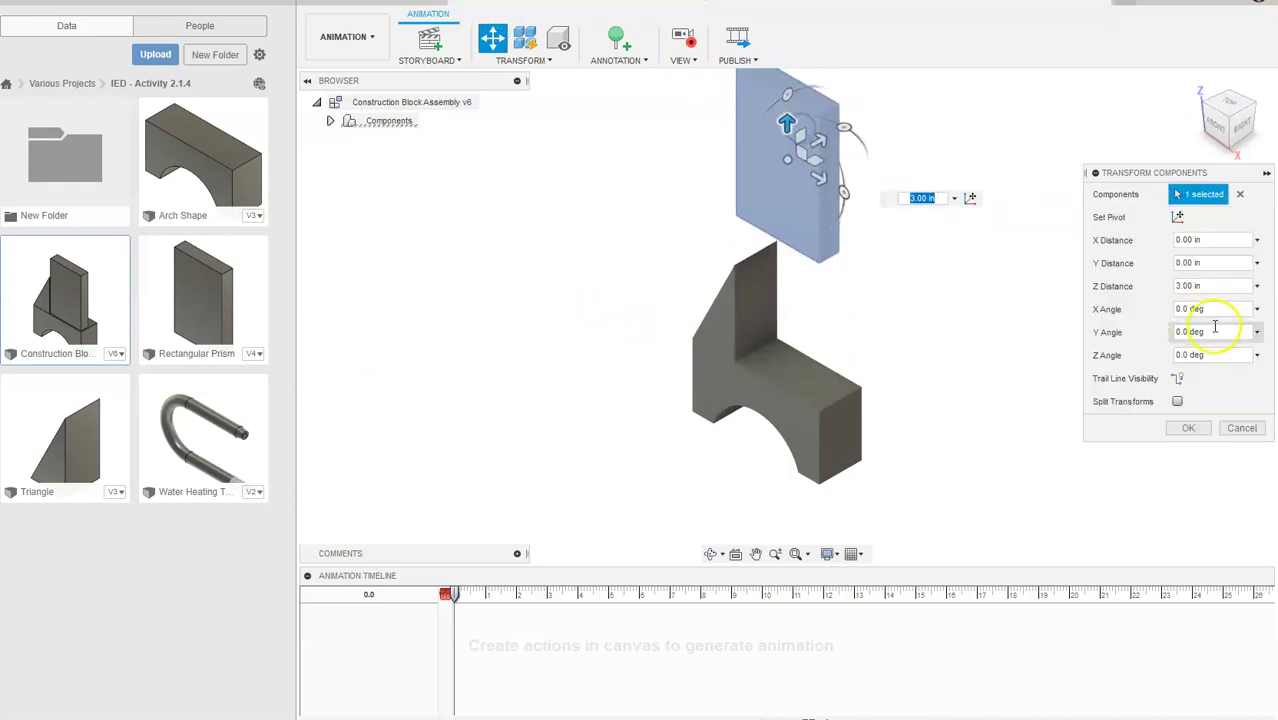
scroll(932, 339, "down", 1)
middle_click_drag(978, 339, 939, 378)
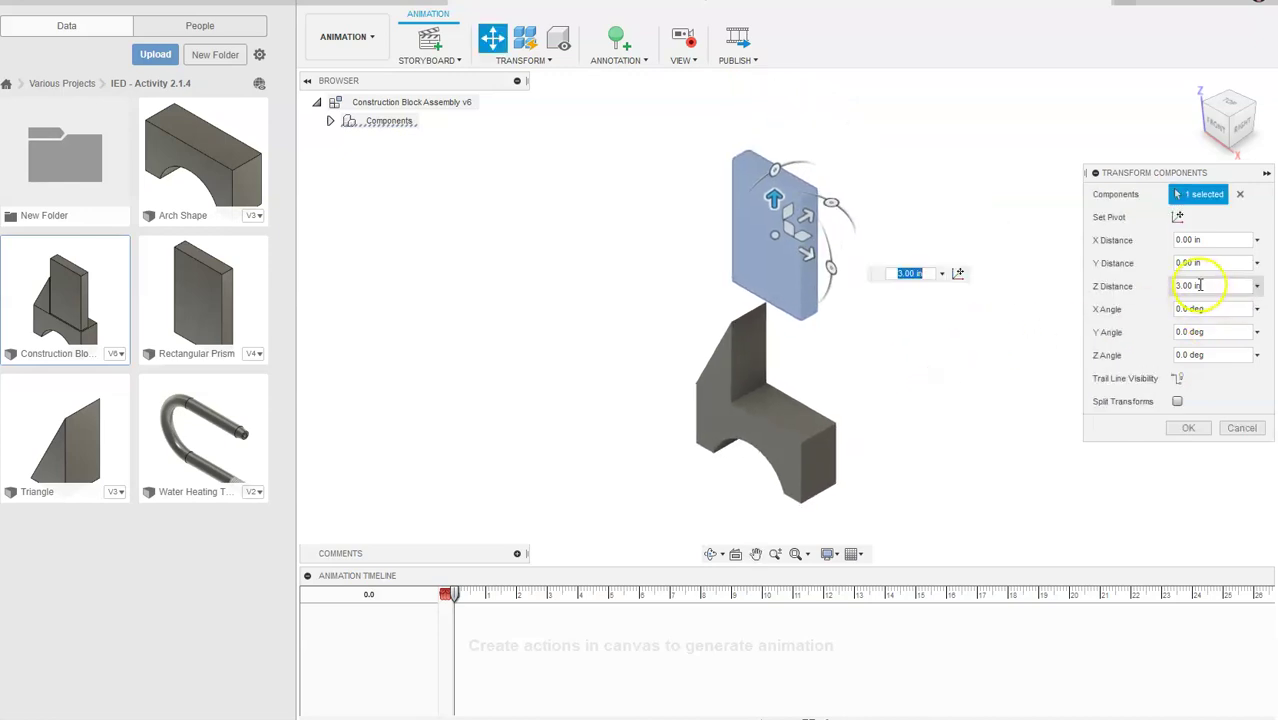
left_click(1184, 285)
left_click(1160, 330)
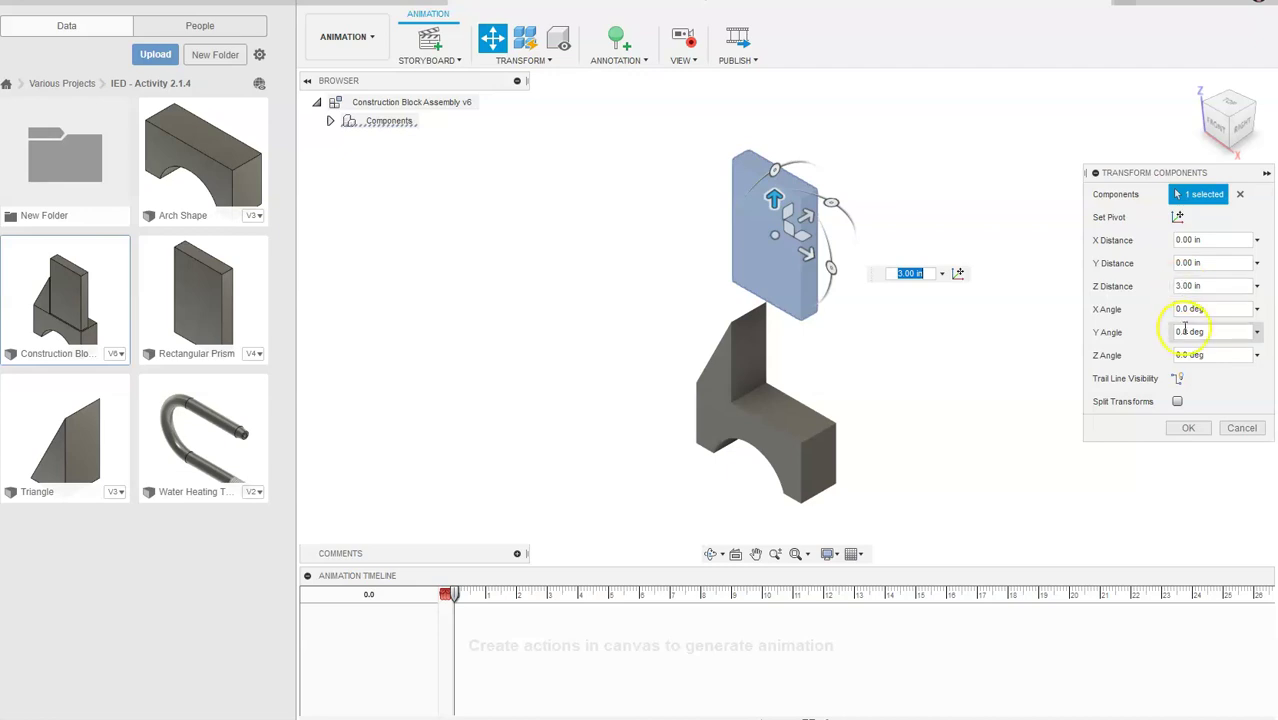
left_click(1186, 428)
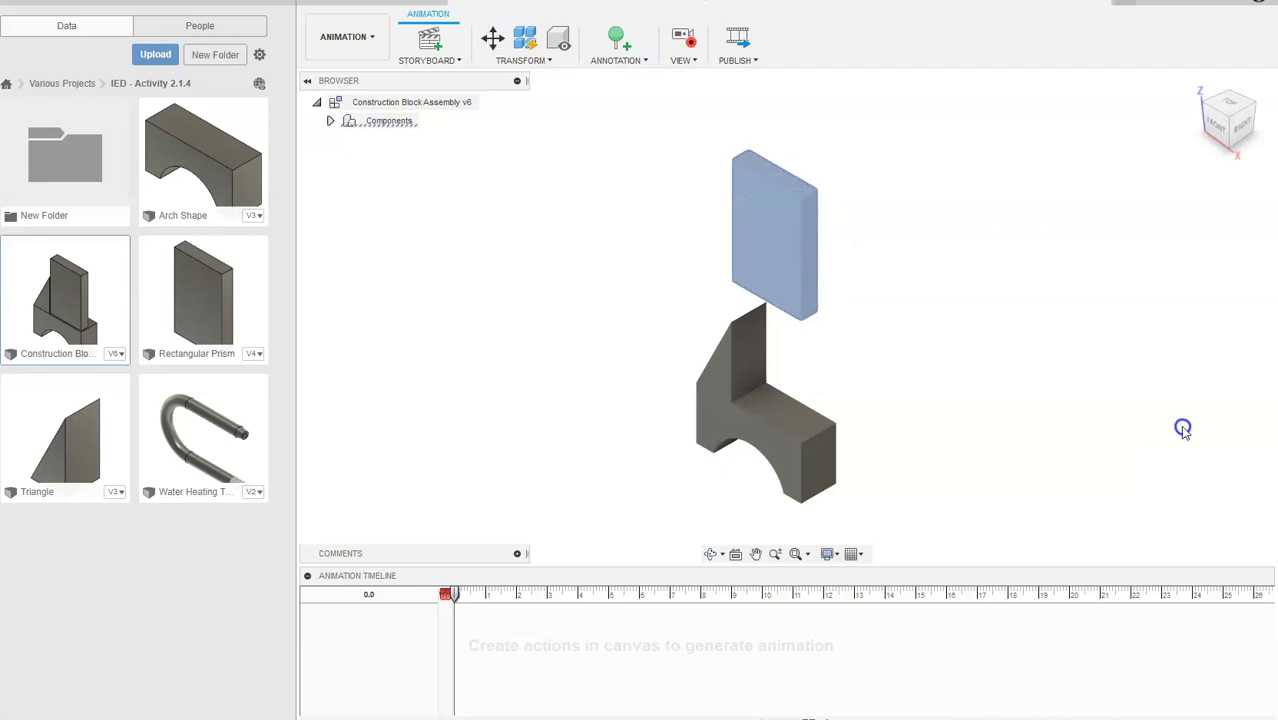
Step: Move the triangle -2.00 in along X, away from the arch
left_click(752, 367)
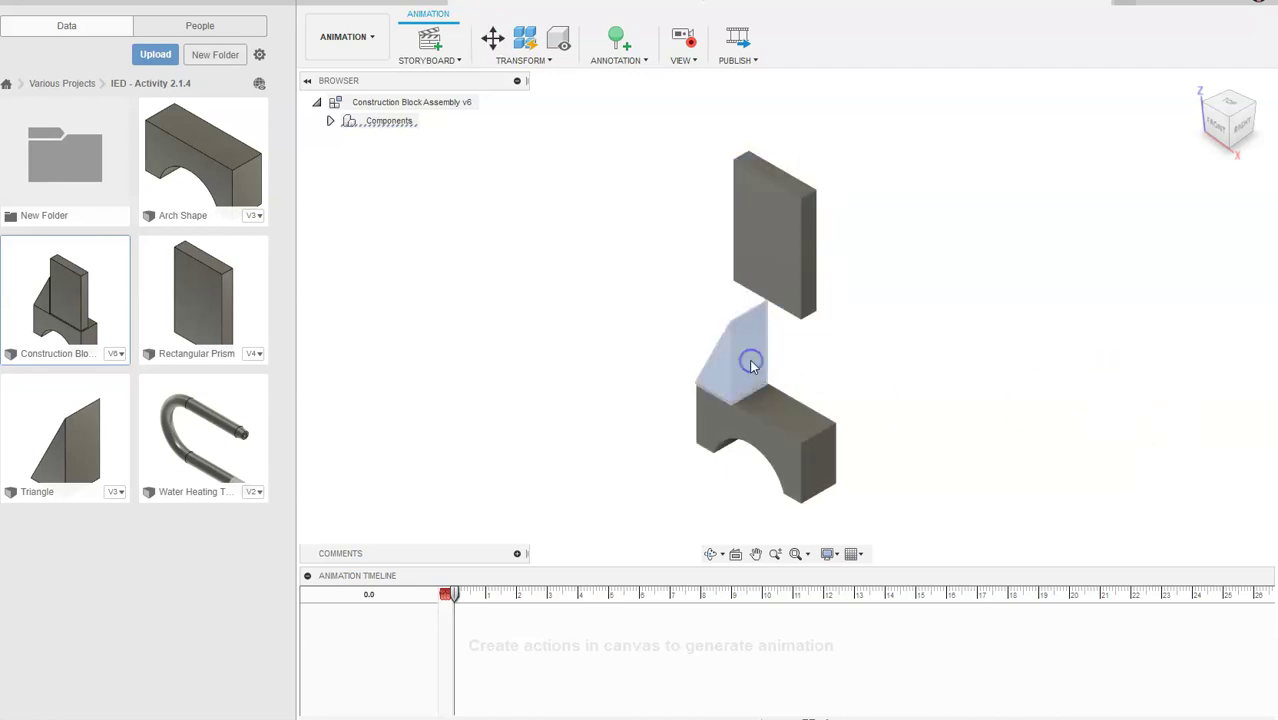
left_click(500, 44)
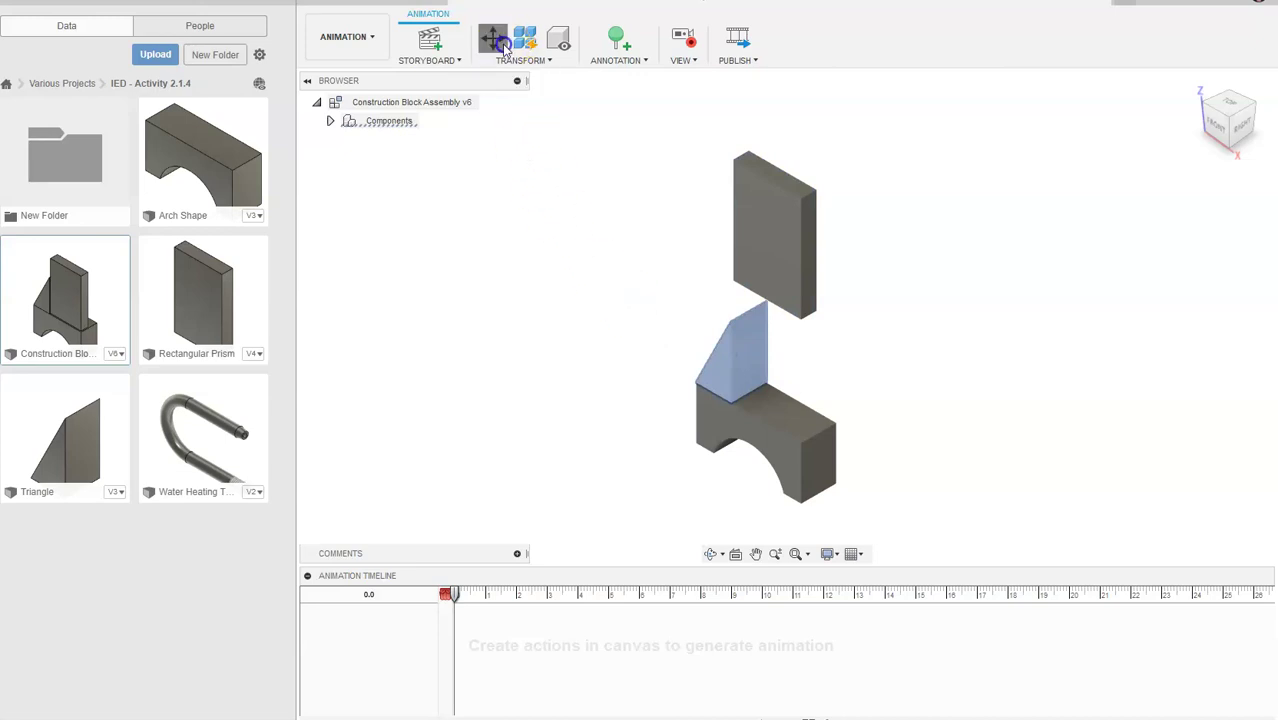
left_click_drag(771, 375, 685, 327)
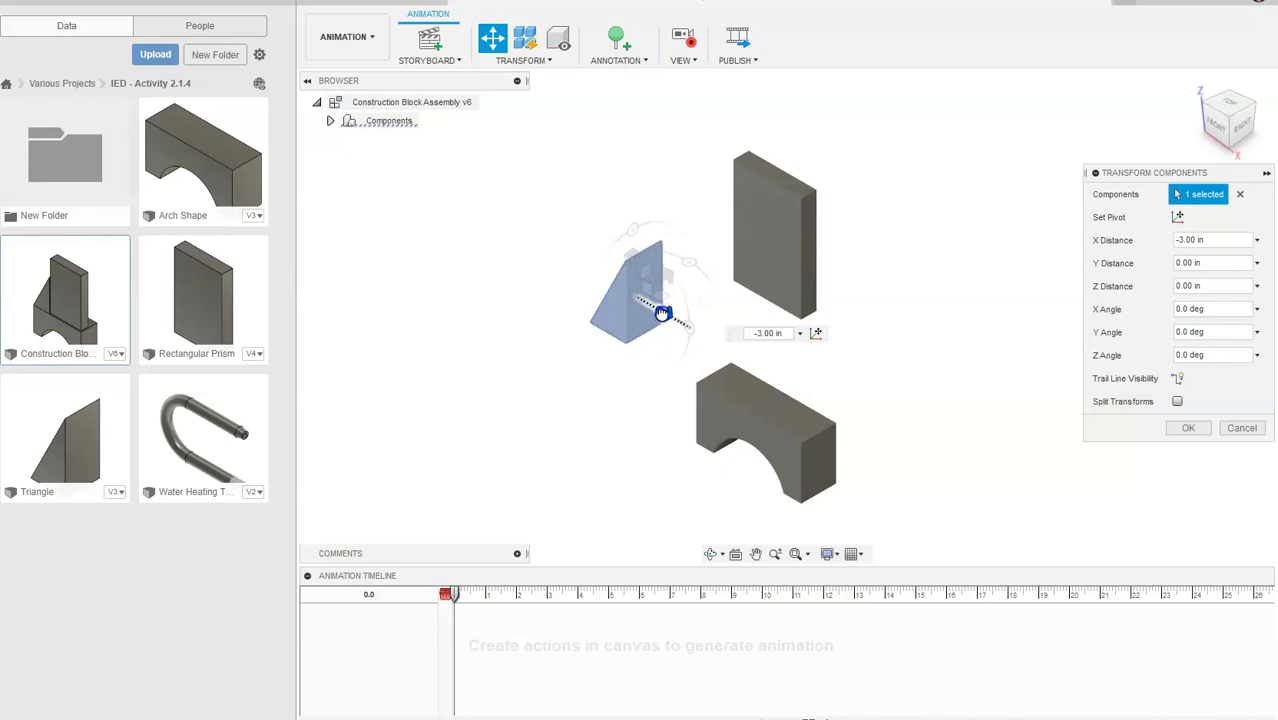
left_click_drag(686, 331, 695, 341)
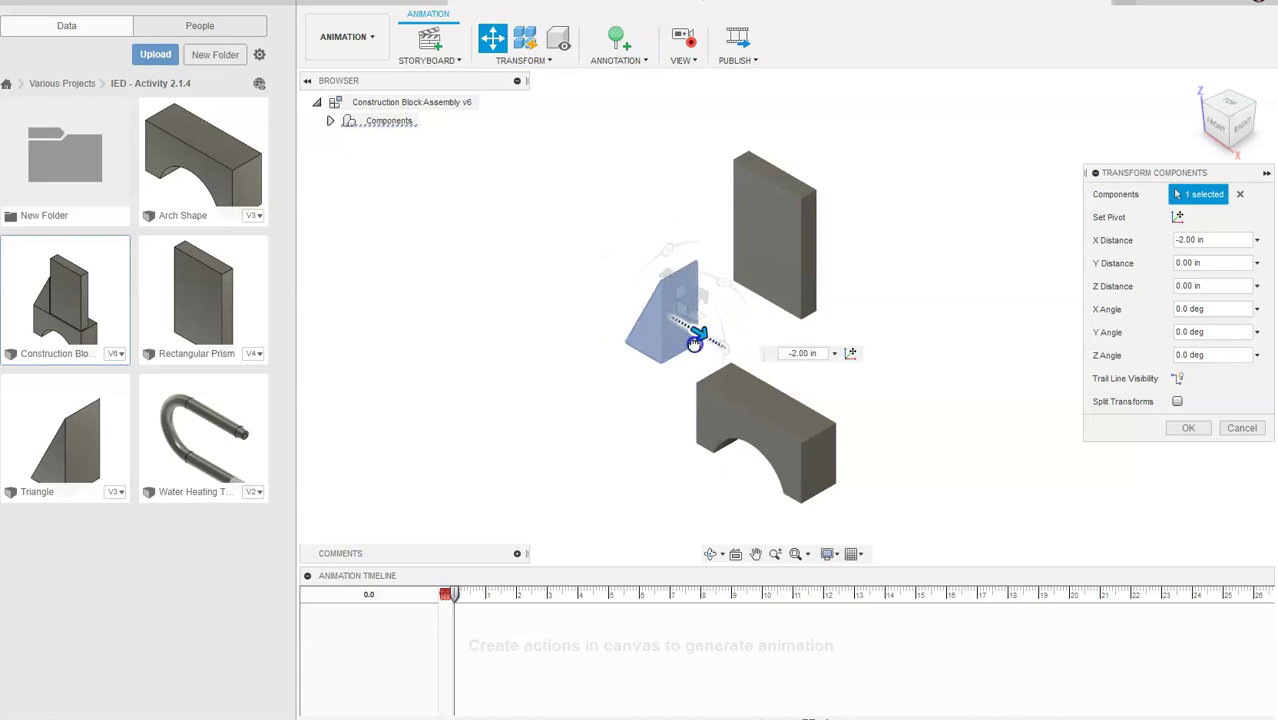
left_click(1193, 428)
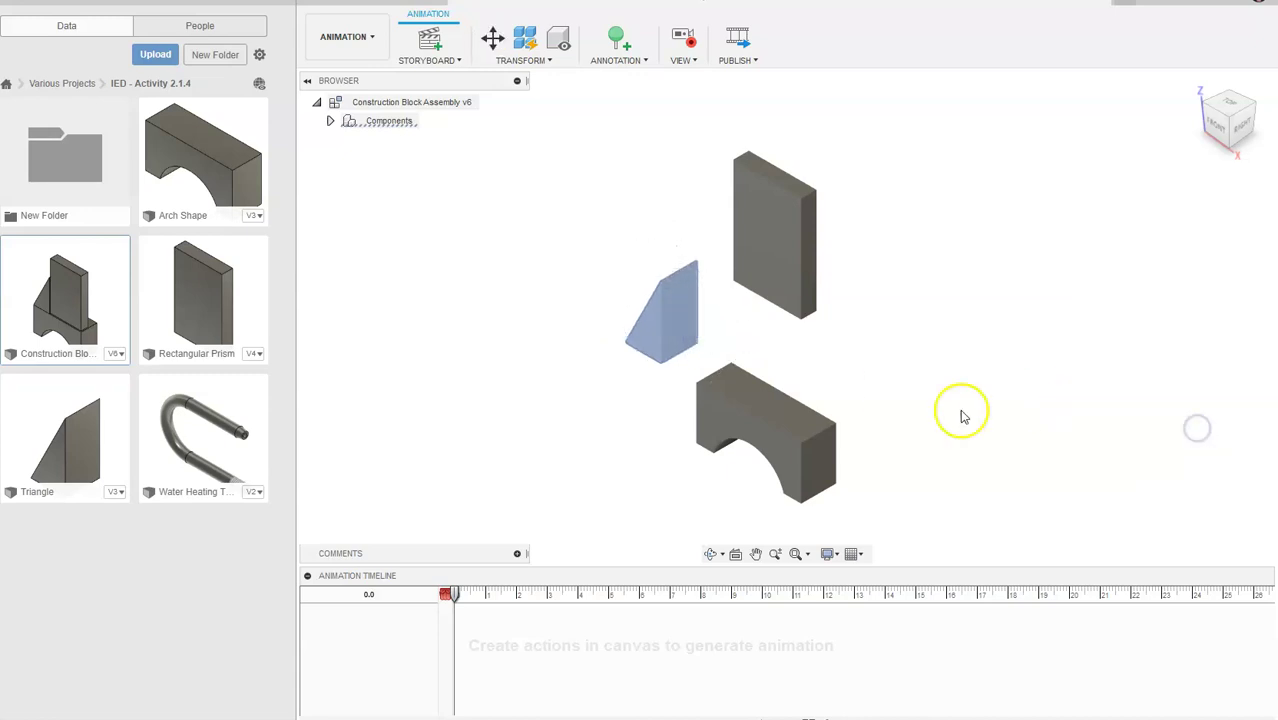
Step: Raise the triangle 3.00 in along Z and clear the selection
left_click(492, 37)
left_click_drag(670, 273, 669, 152)
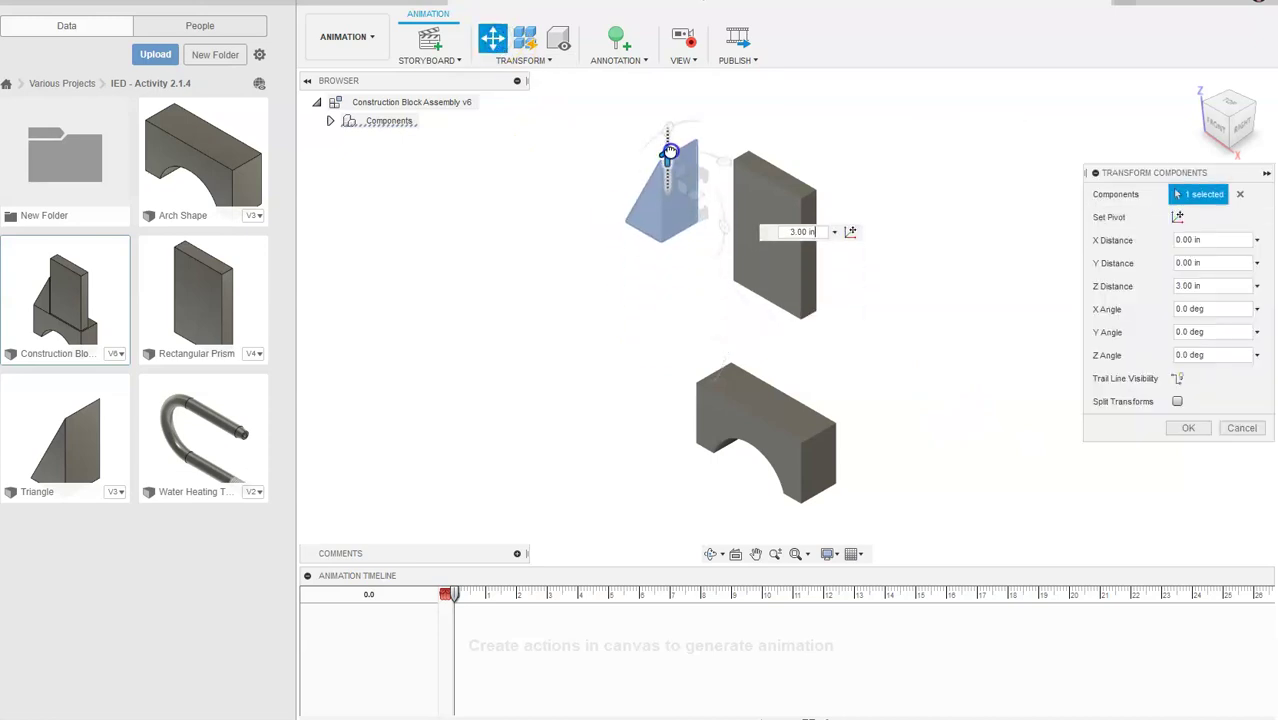
left_click(1189, 429)
left_click(1000, 430)
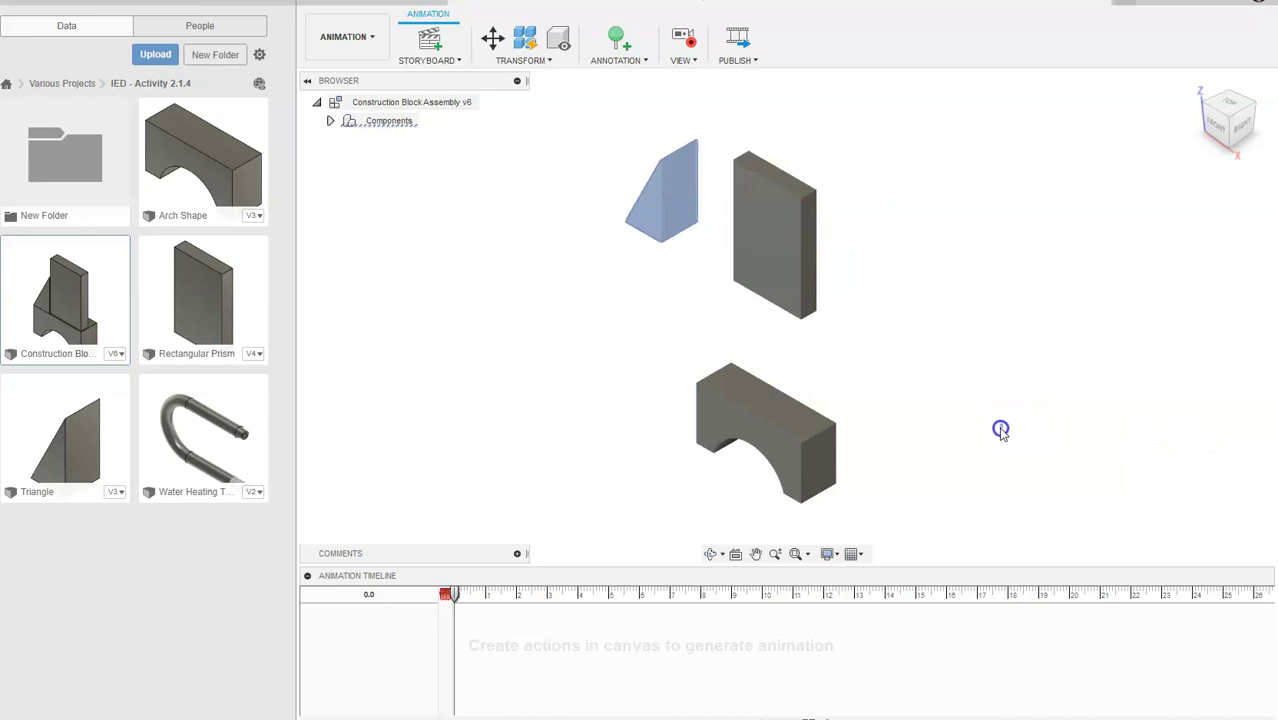
left_click(410, 386)
Step: Save the exploded assembly as a new version with the description "User Saved"
scroll(440, 406, "down", 1)
scroll(556, 408, "up", 4)
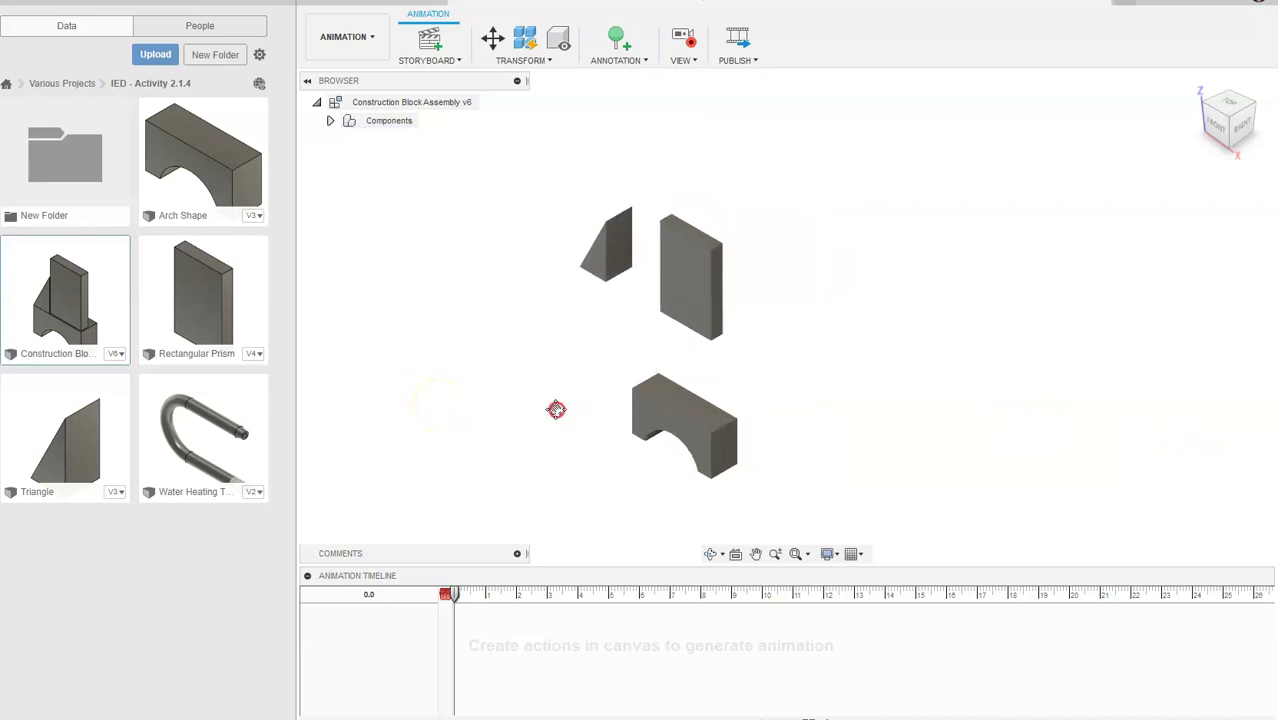
middle_click_drag(607, 385, 672, 397)
scroll(672, 397, "down", 1)
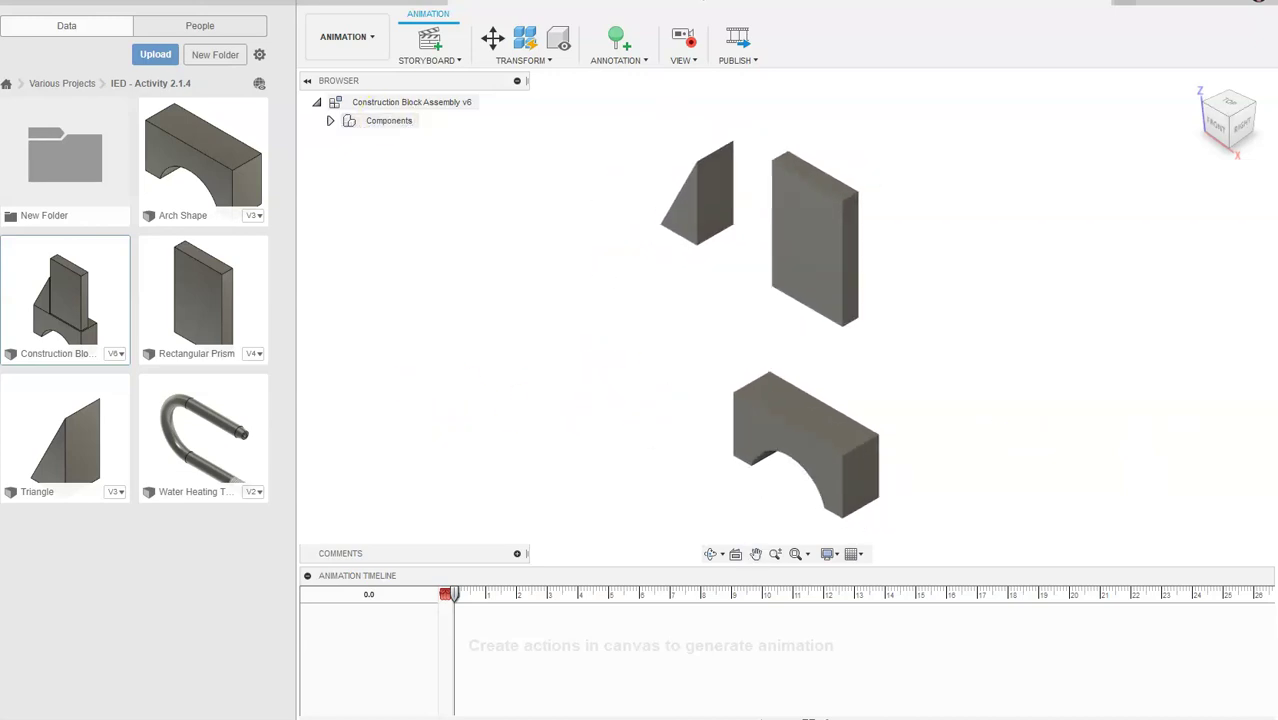
key("ctrl+s")
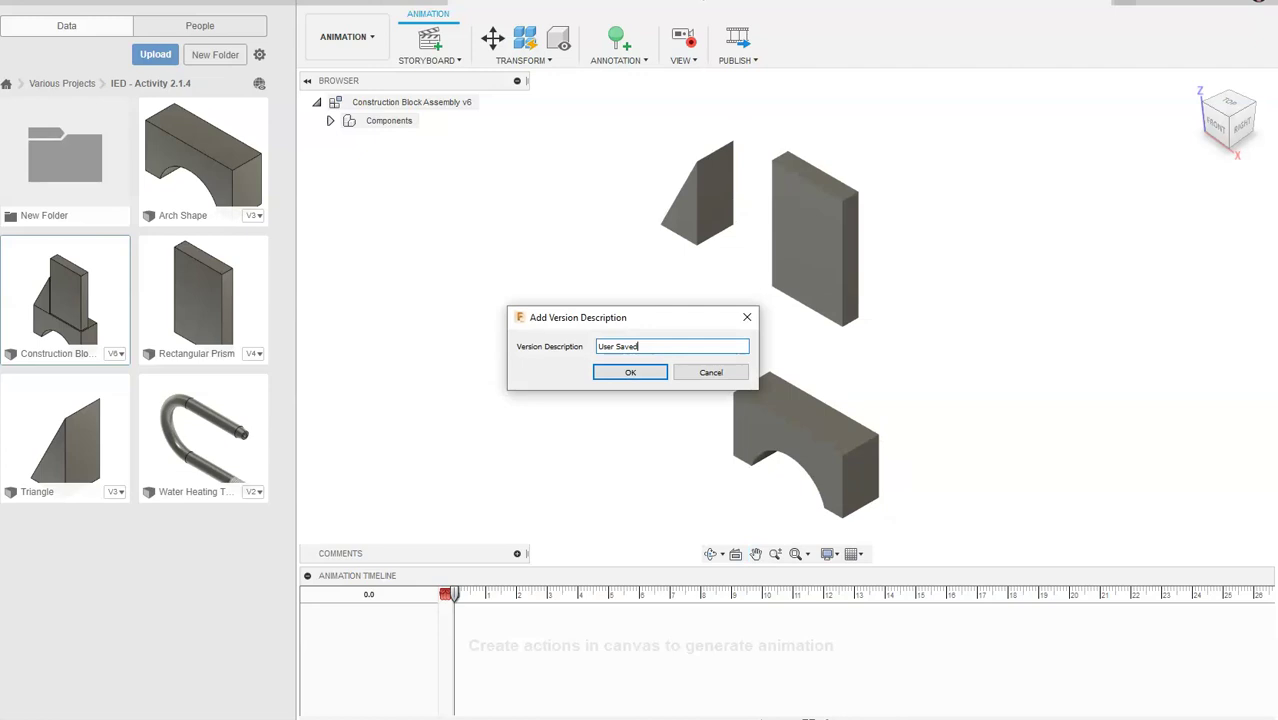
left_click(624, 368)
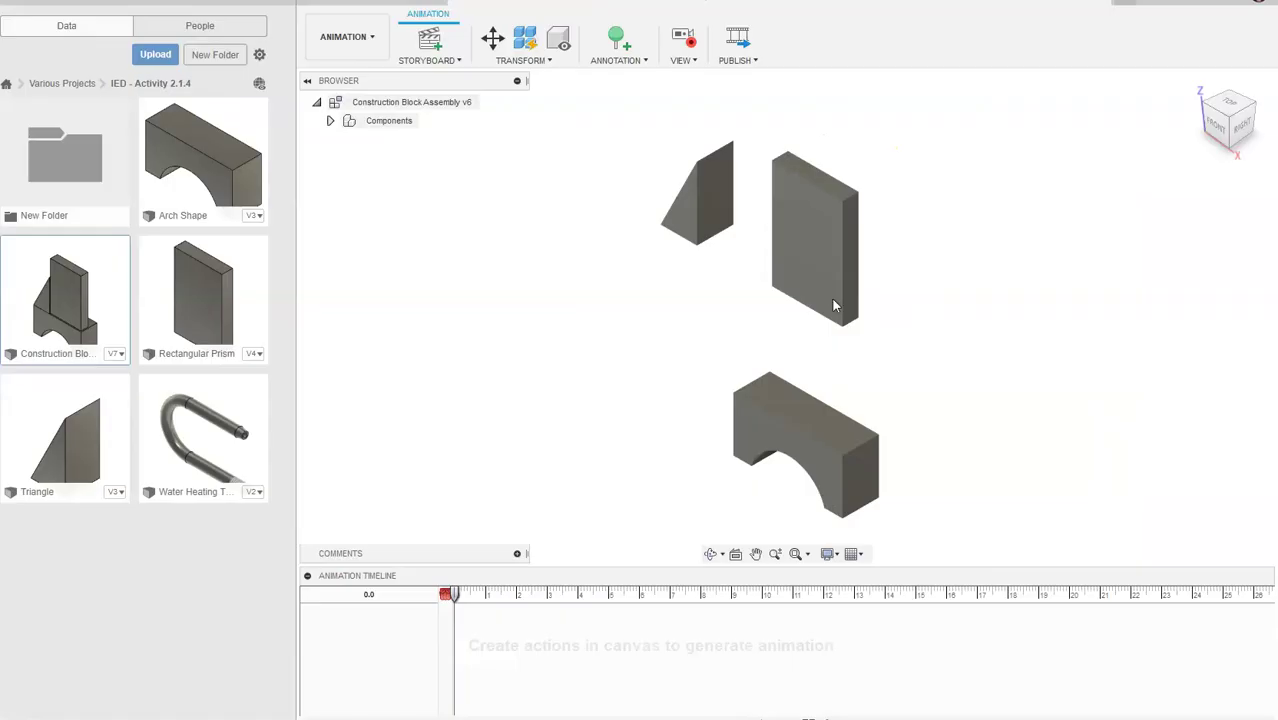
Step: Create a new drawing of the full assembly from scratch, using ASME, inches and sheet size A (11in x 8.5in)
left_click(345, 36)
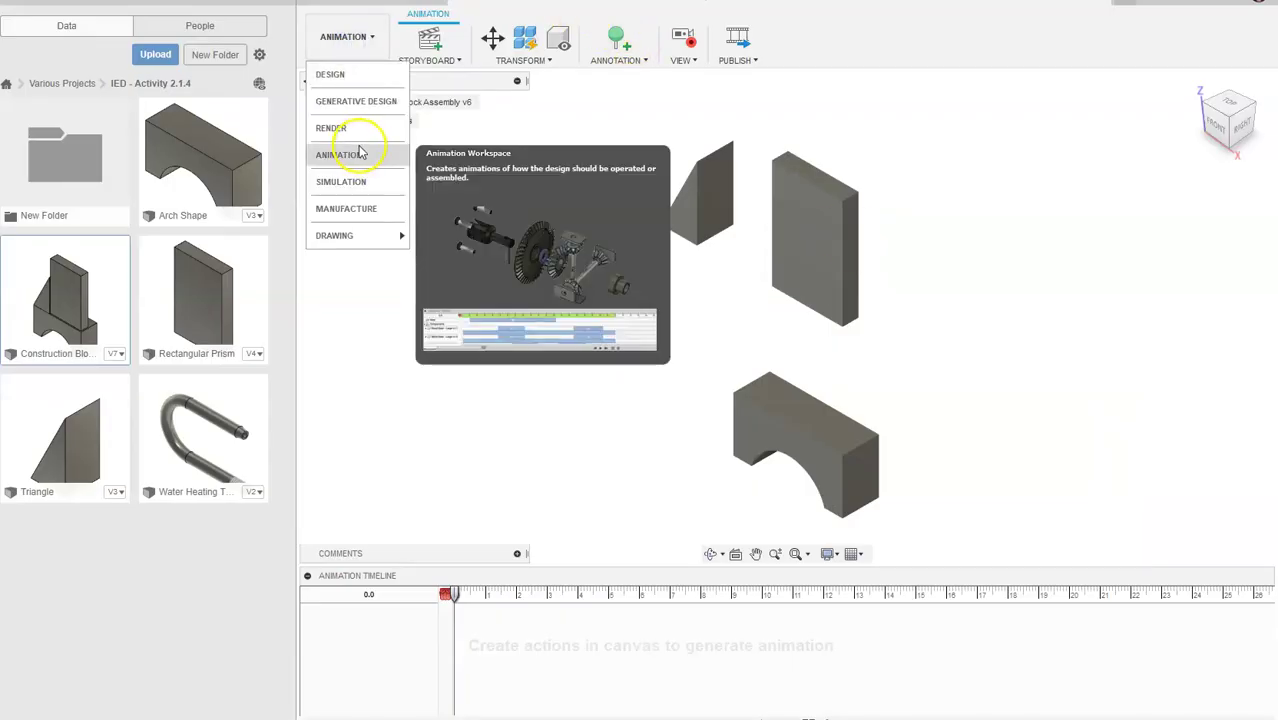
mouse_move(379, 240)
left_click(426, 240)
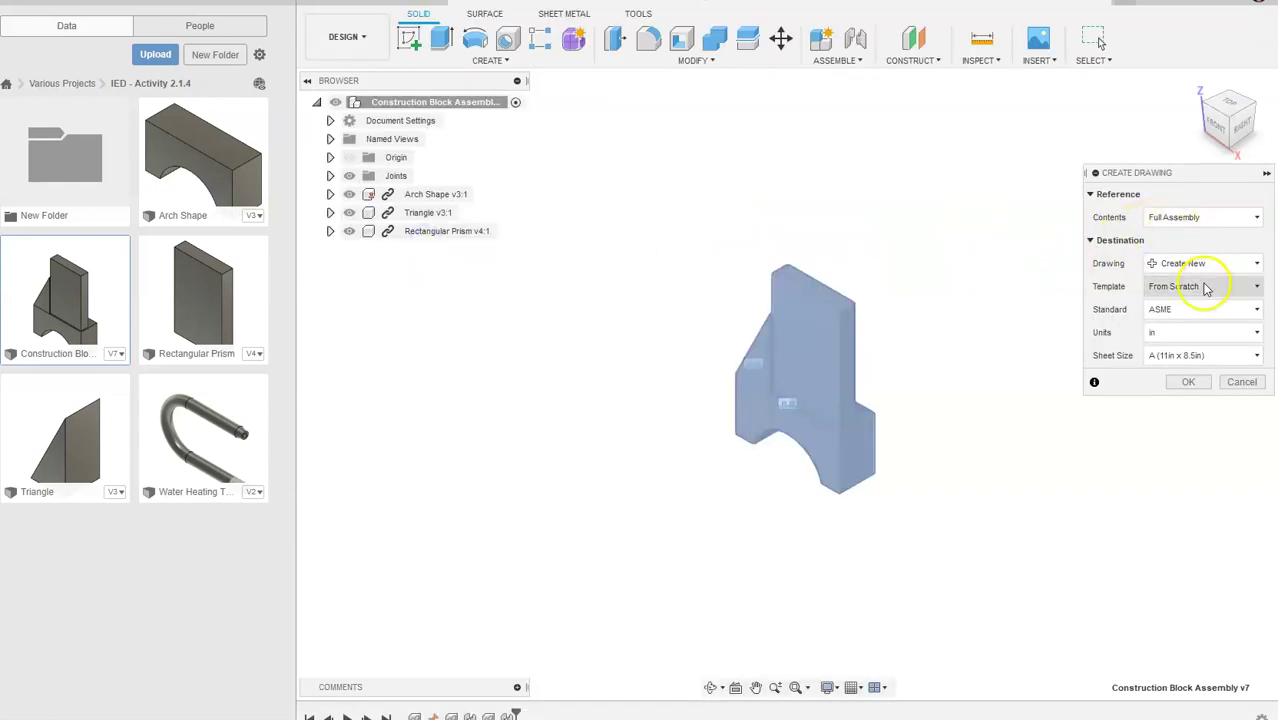
left_click(1205, 287)
left_click(1205, 287)
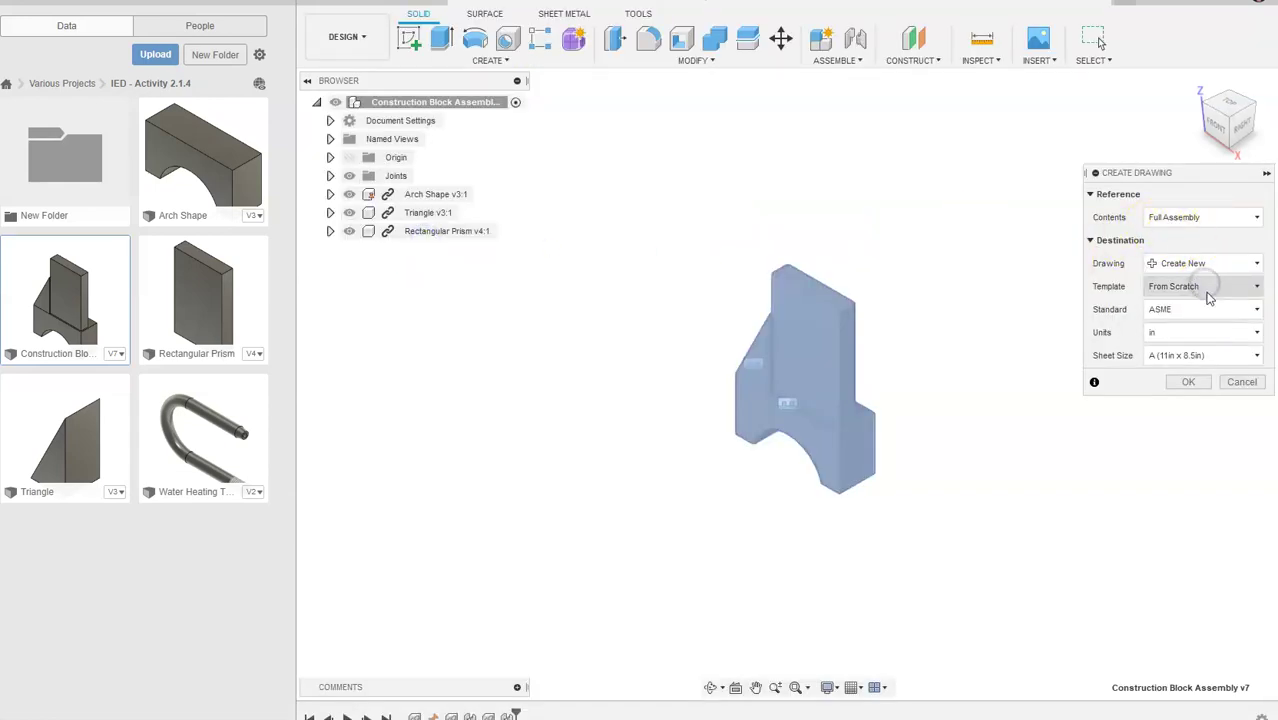
left_click(1188, 355)
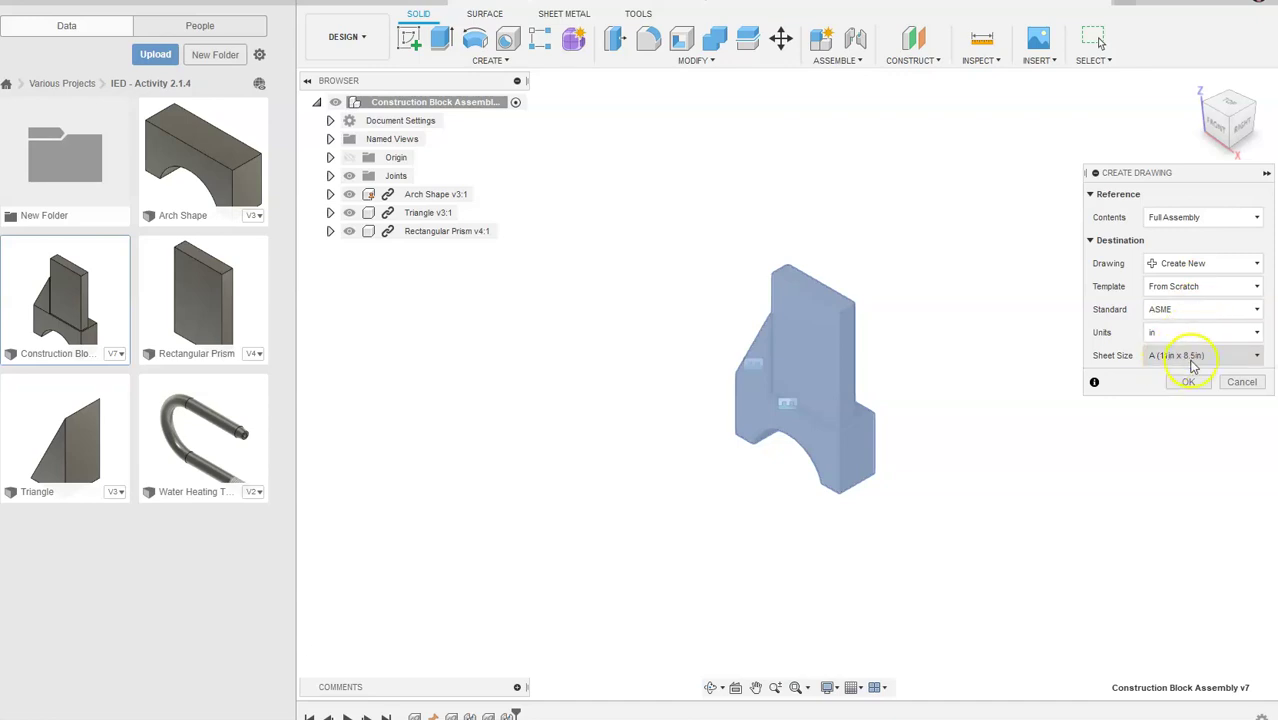
left_click(1189, 380)
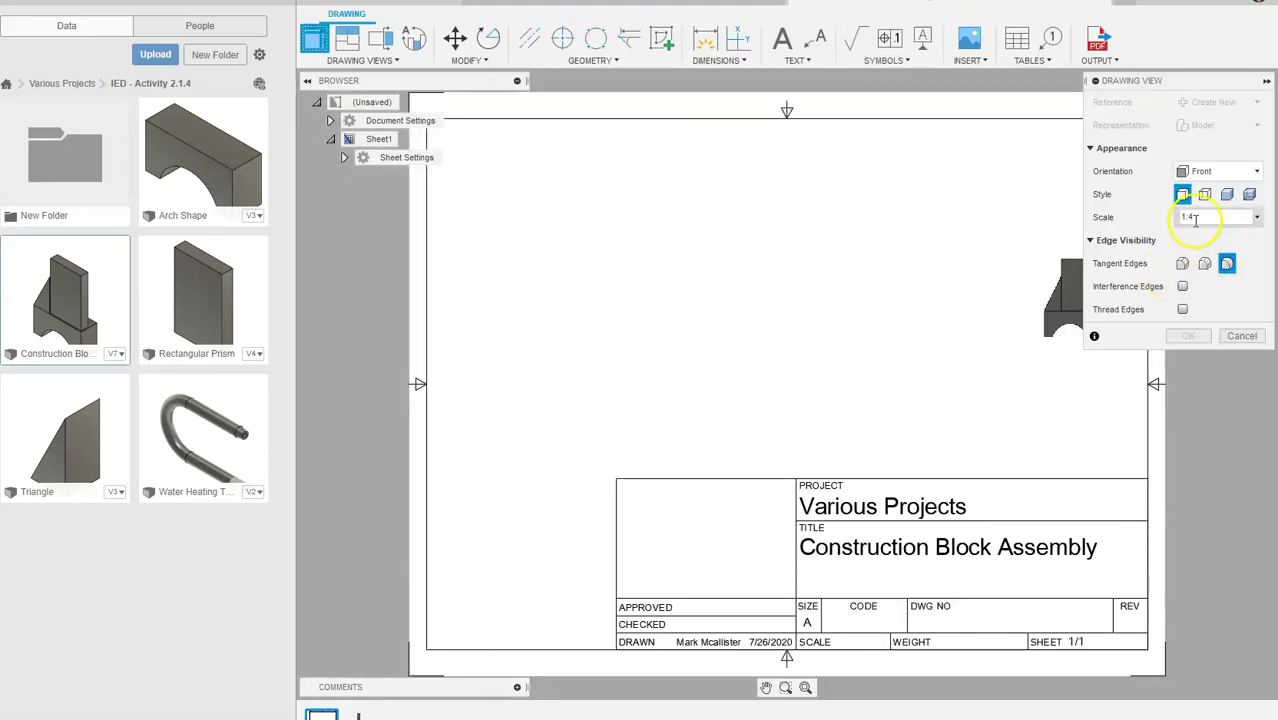
Step: Place a Front base view of the assembly at 1:2 scale near the right edge of the sheet
left_click(1258, 220)
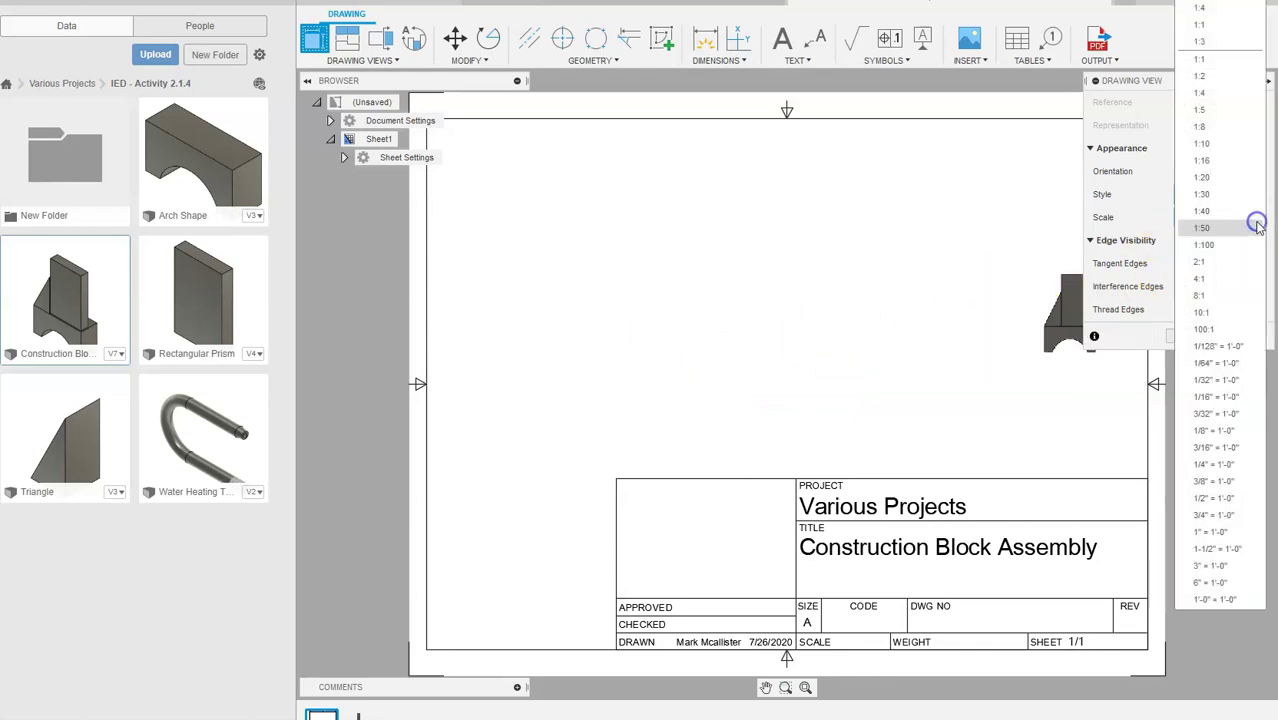
left_click(1210, 80)
left_click(1178, 221)
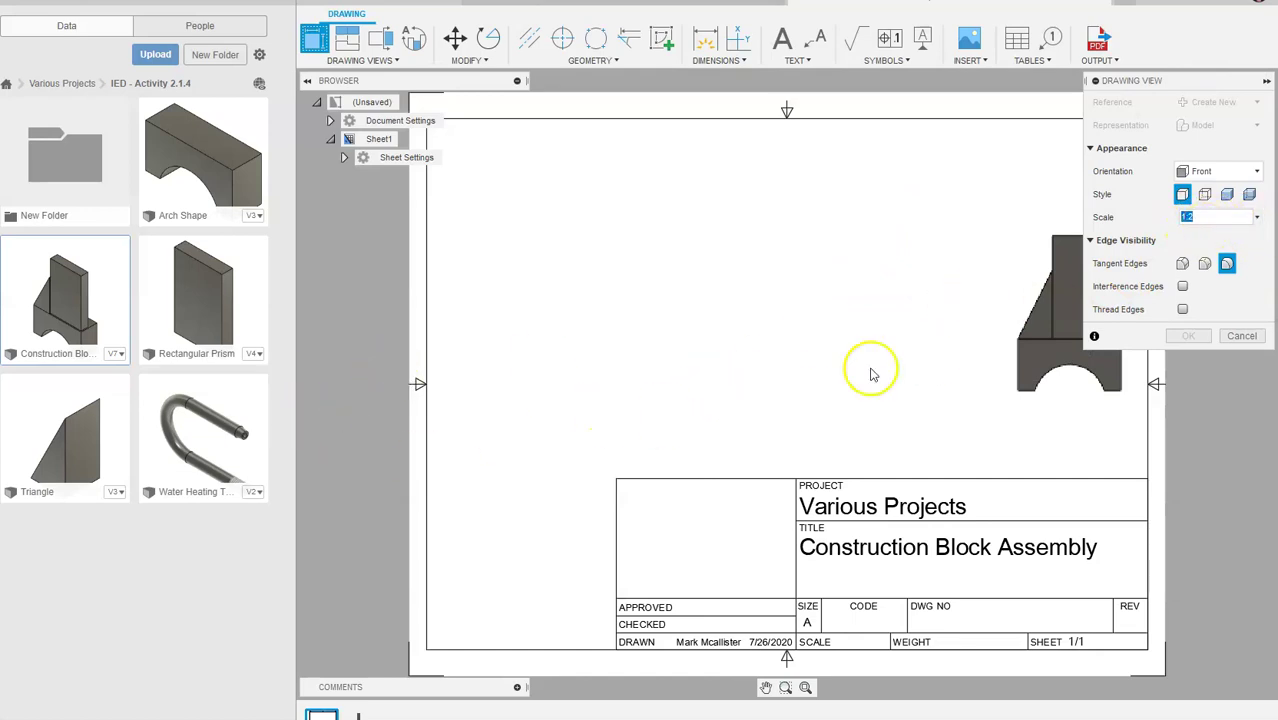
left_click(1068, 326)
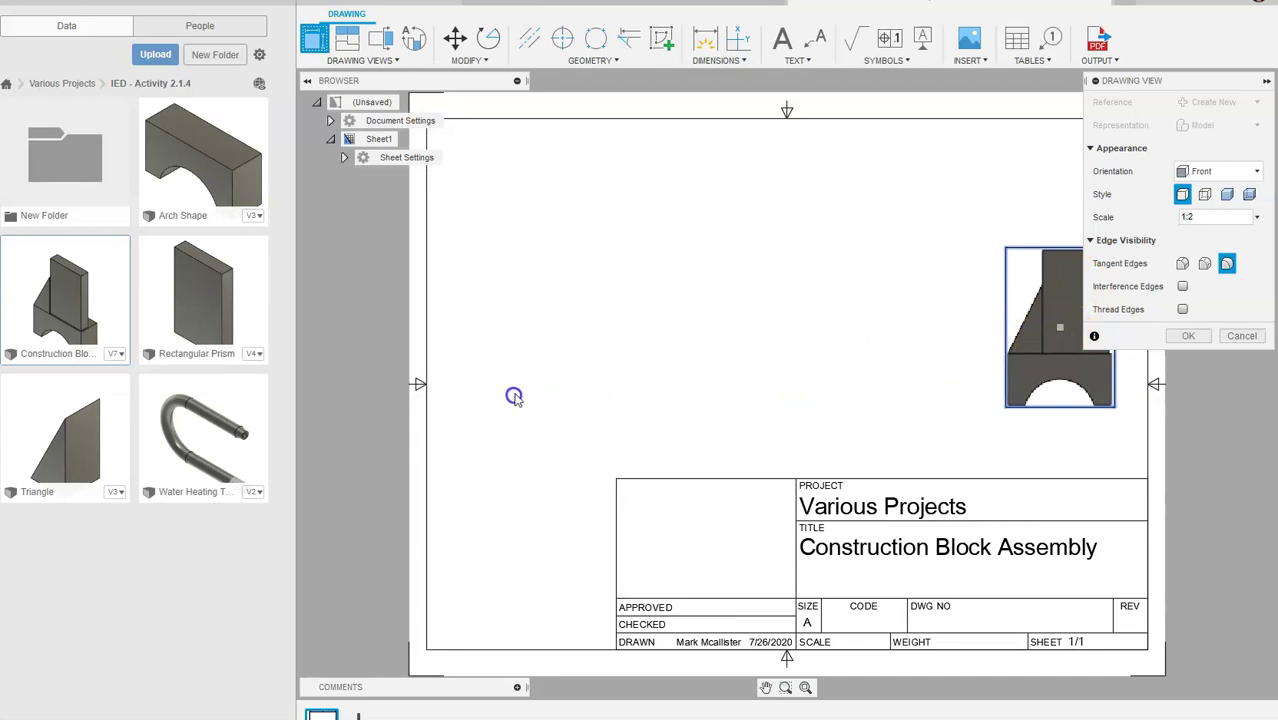
left_click(1190, 336)
Step: Move the front view to the left side of the sheet, beside the title block's upper left corner
left_click(1057, 340)
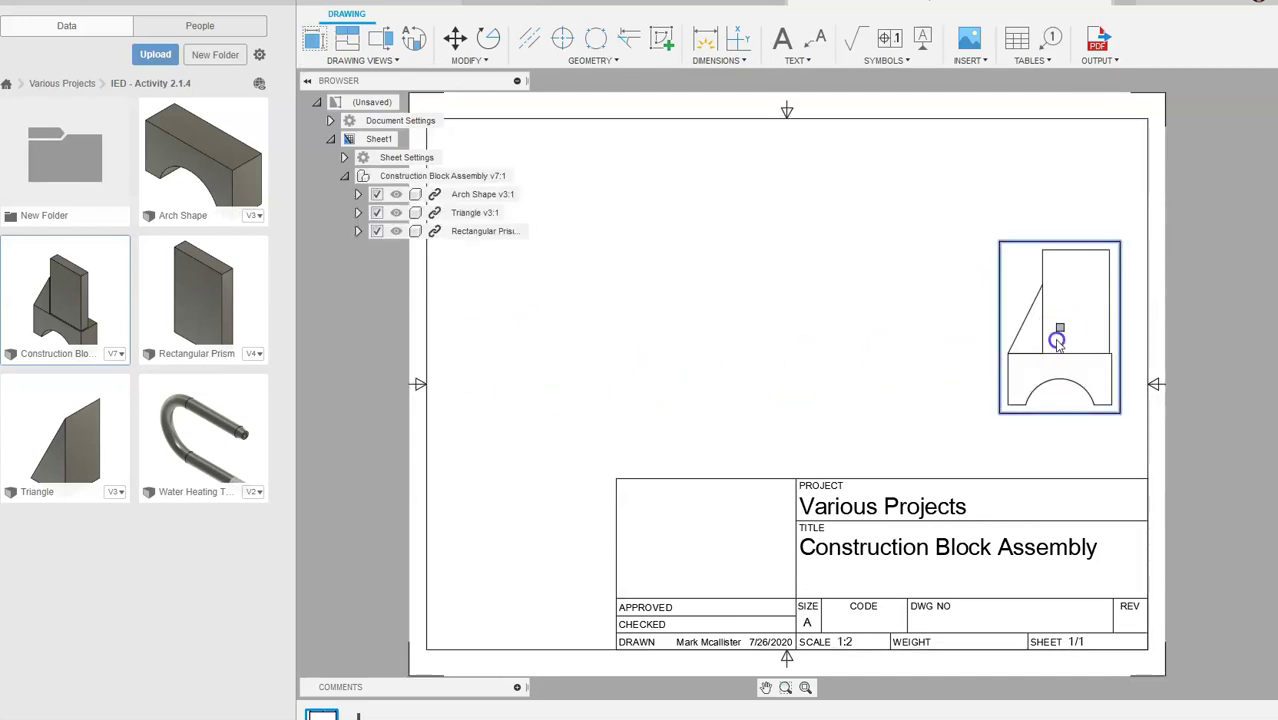
left_click(1059, 329)
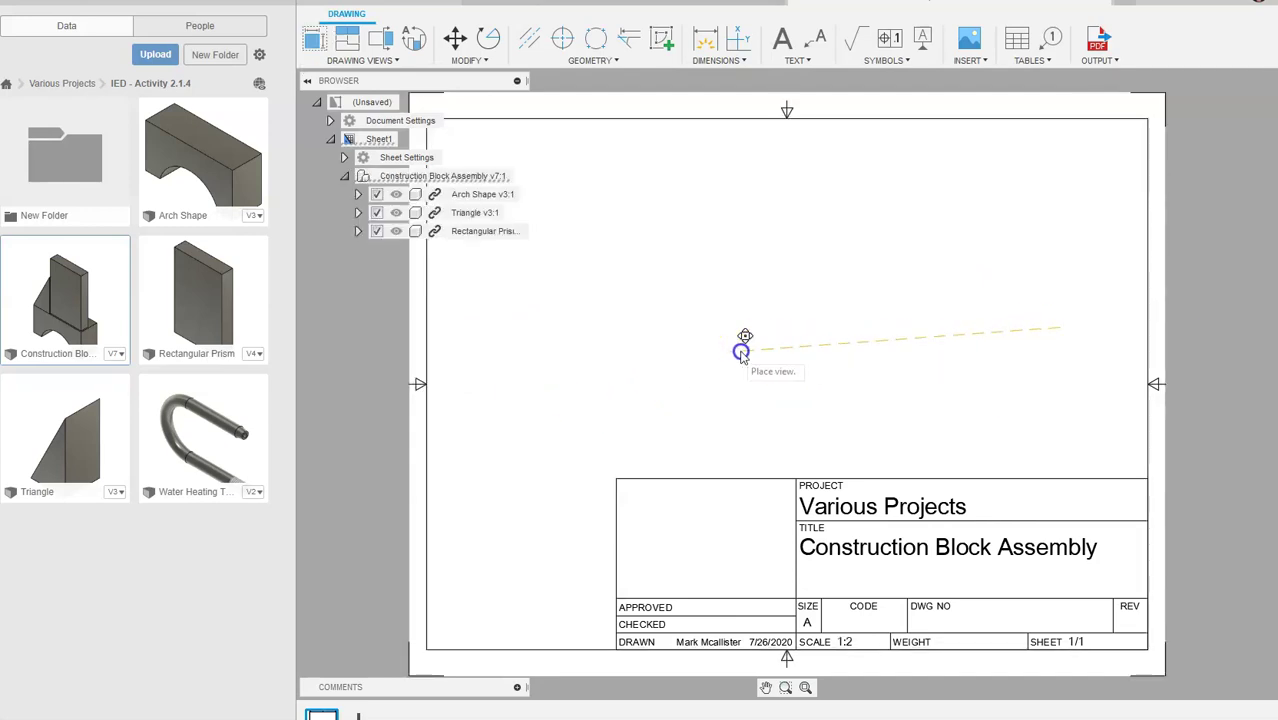
left_click(556, 378)
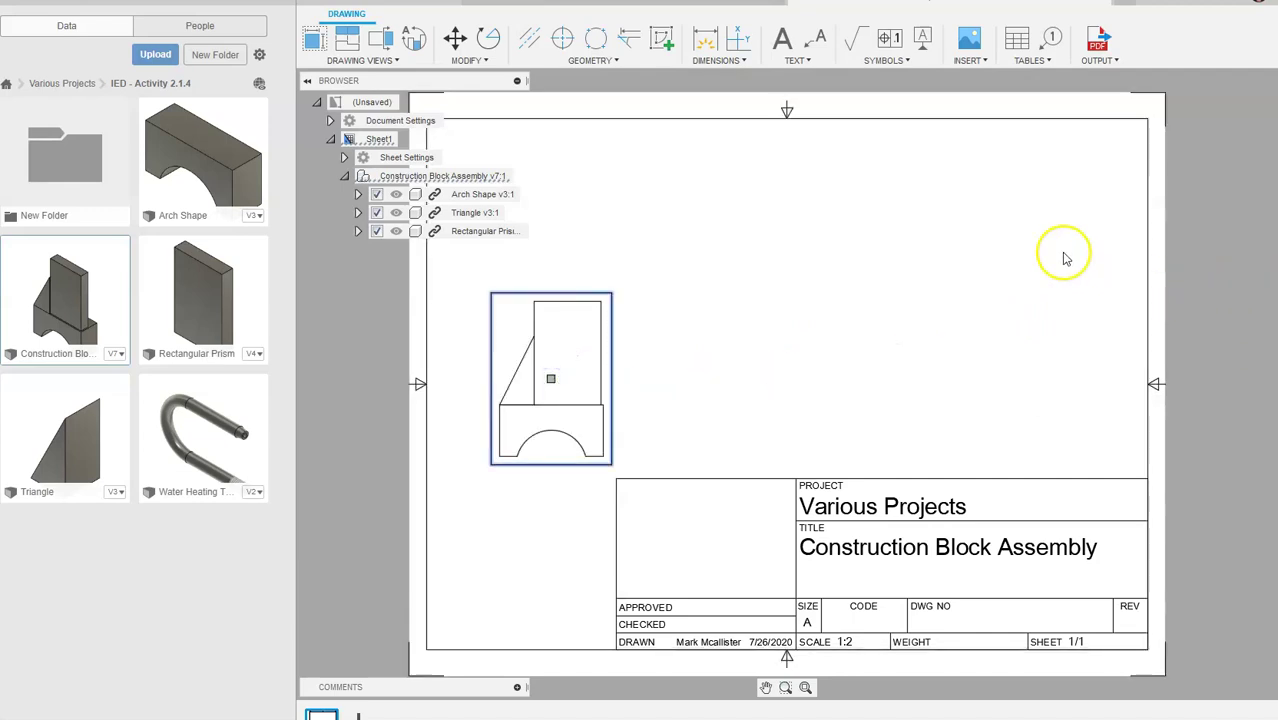
left_click(1003, 271)
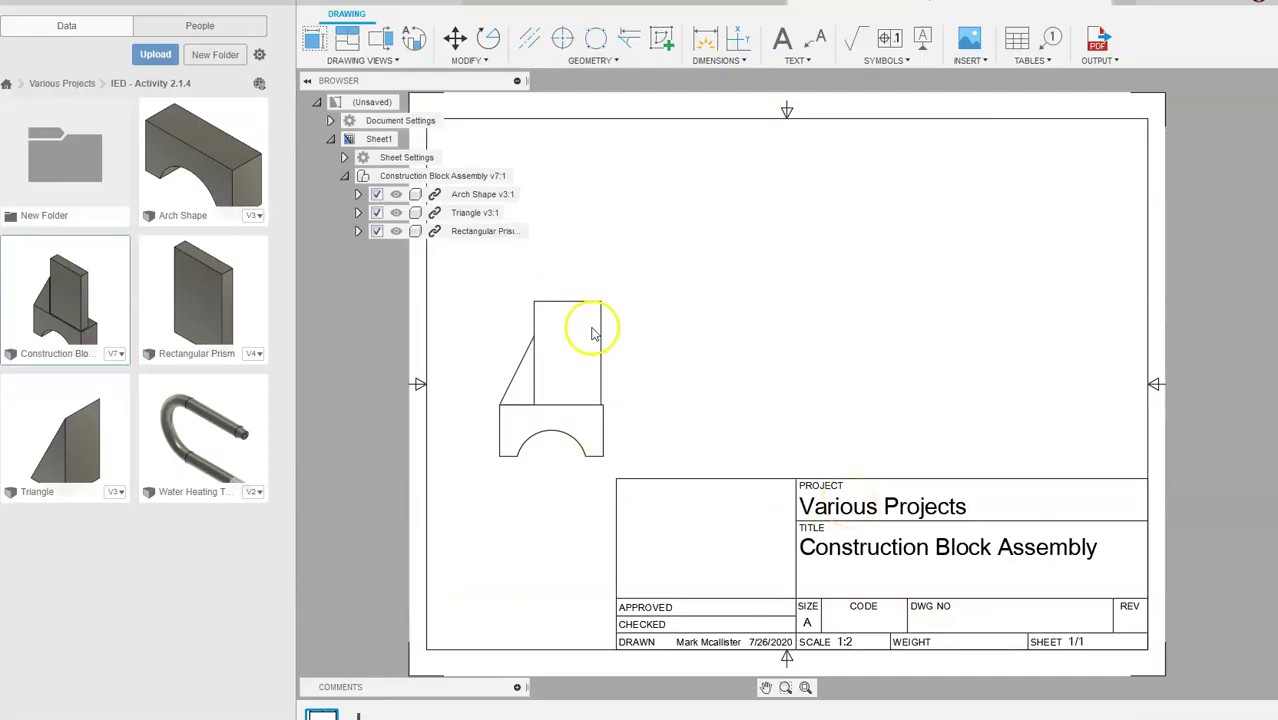
Step: Turn off the title block display in Sheet1's sheet settings, leaving the border on
left_click(344, 158)
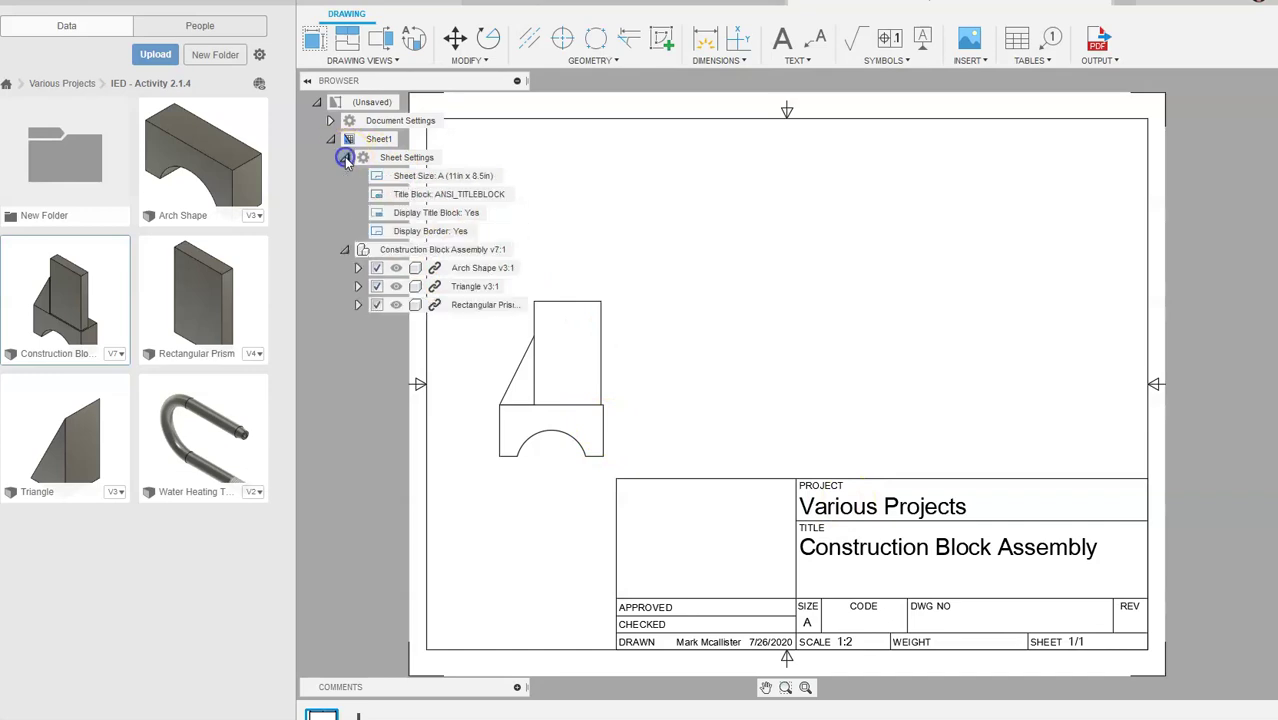
mouse_move(466, 198)
left_click(516, 195)
left_click(516, 195)
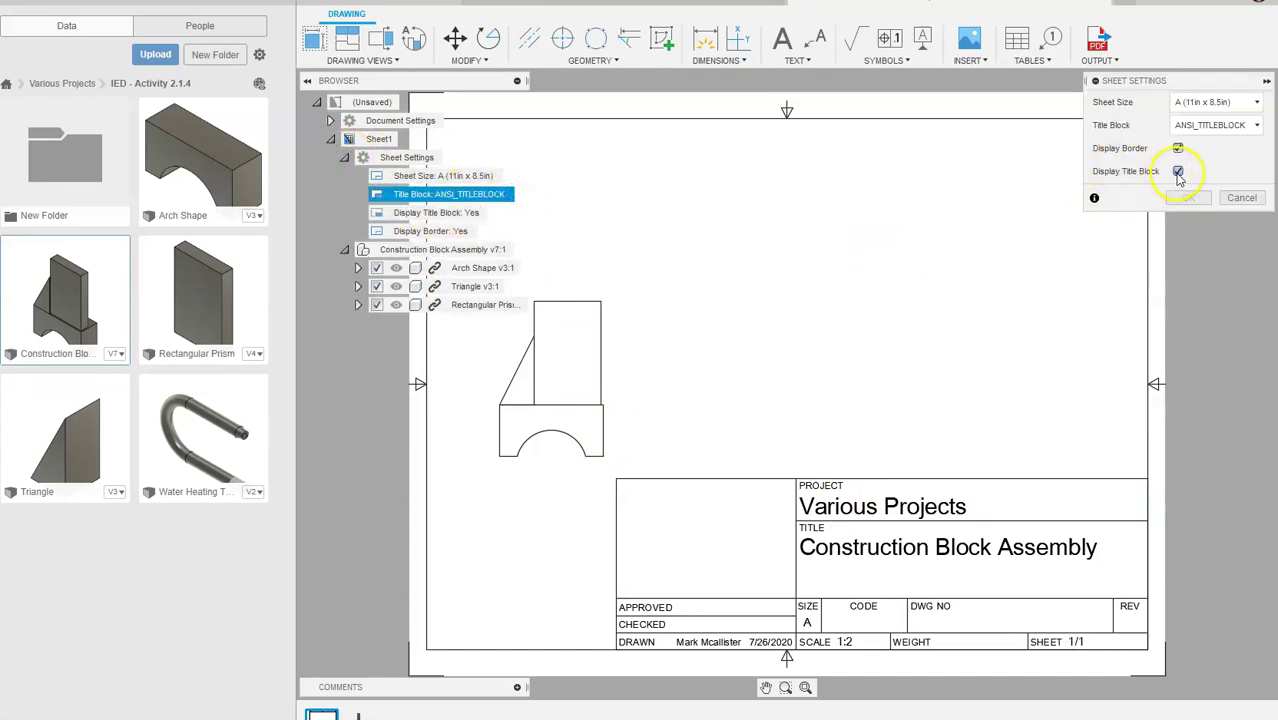
left_click(1186, 198)
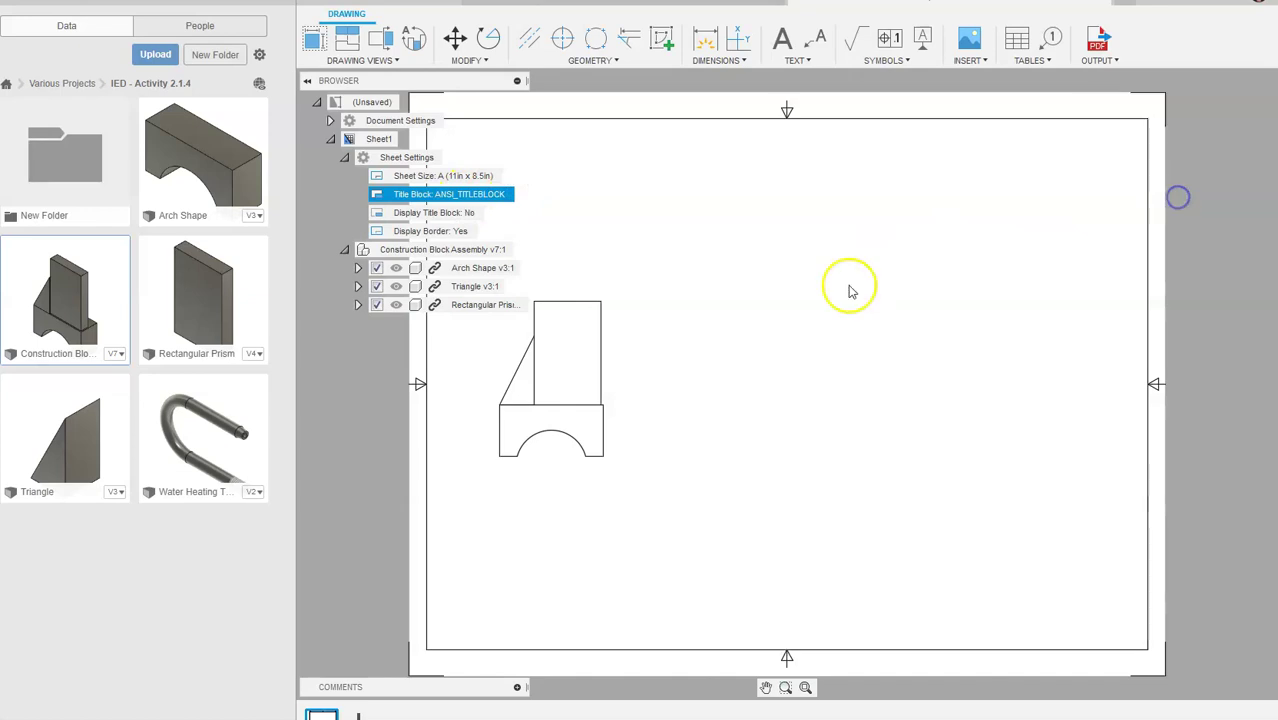
Step: Lower the front view on the sheet and project a right side view from it
left_click(551, 381)
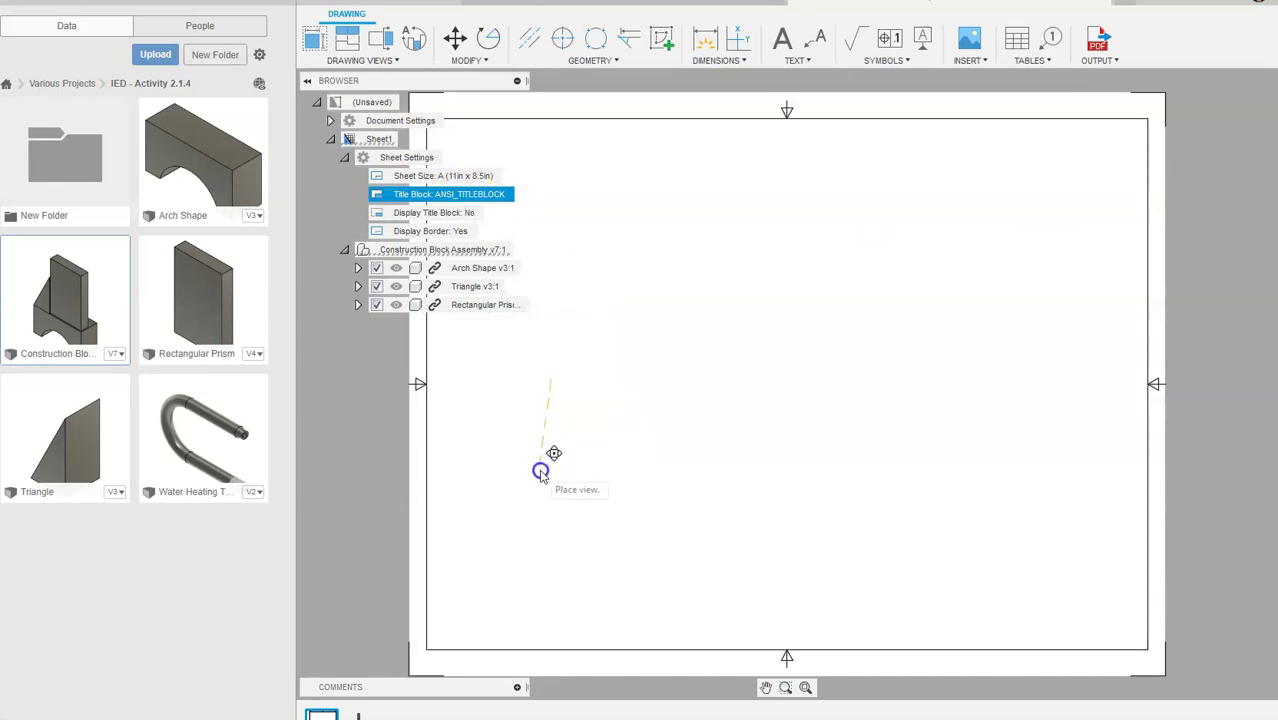
left_click(533, 477)
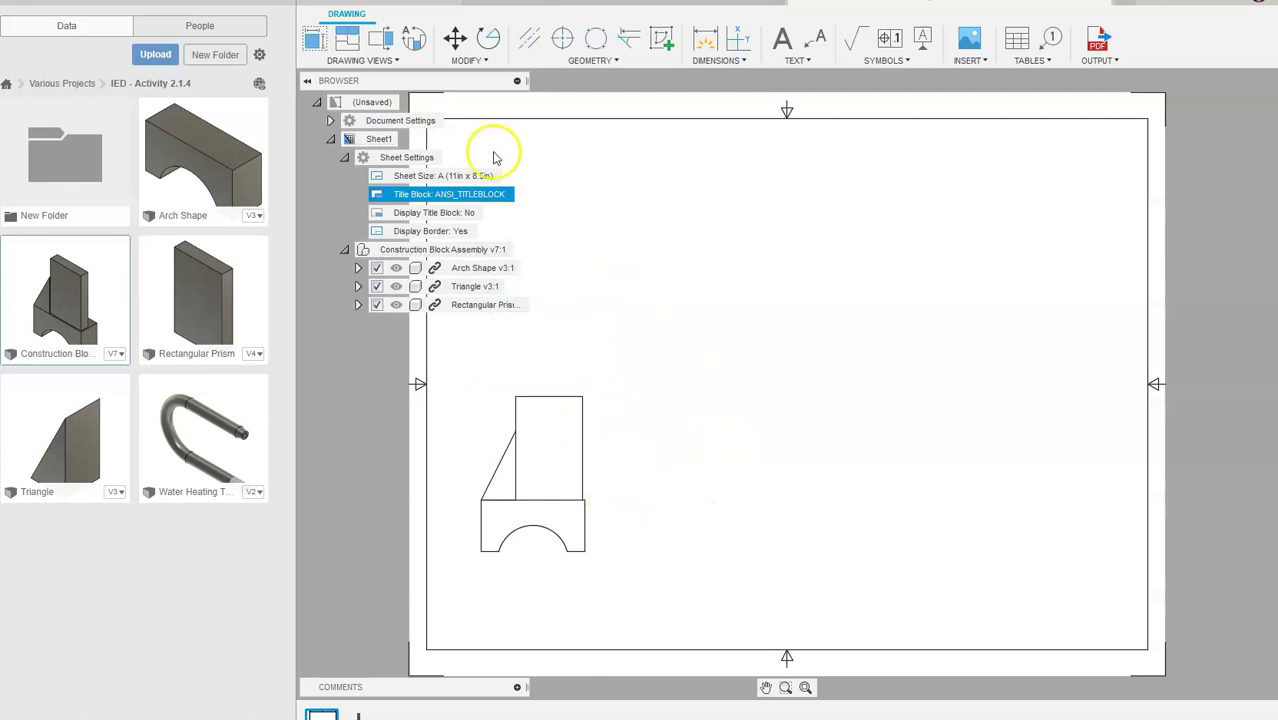
left_click(352, 44)
left_click(565, 486)
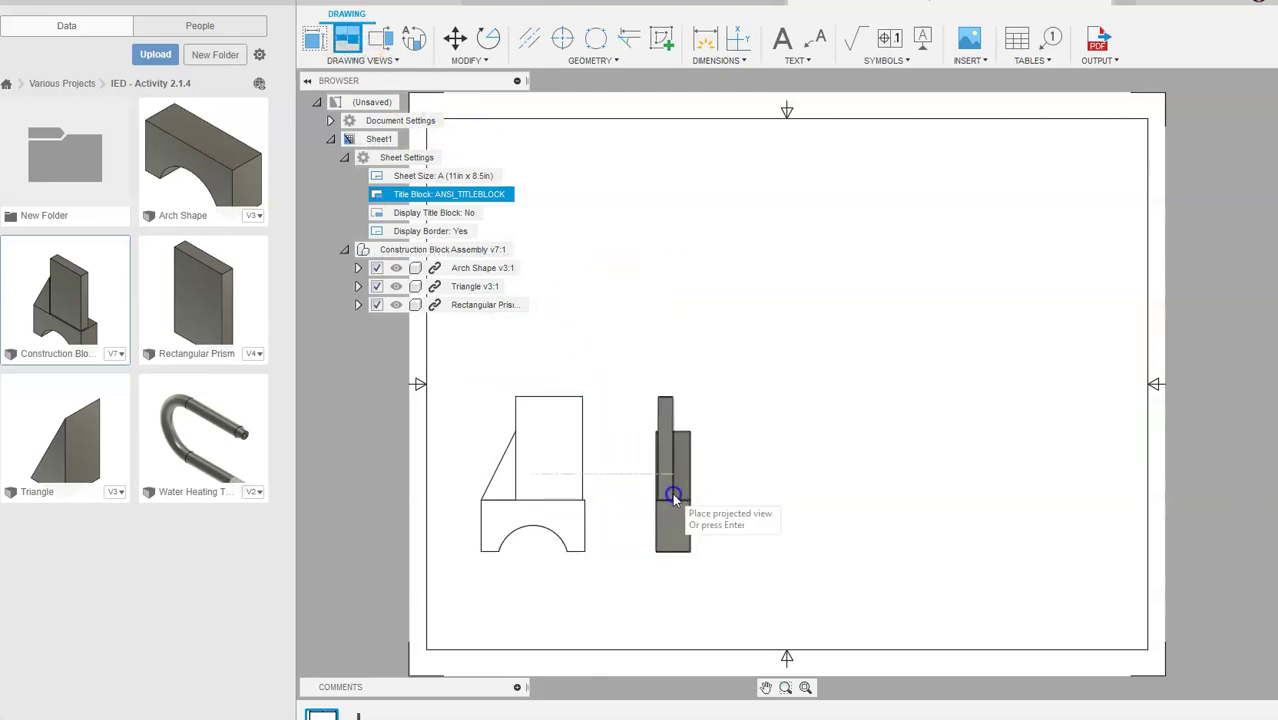
left_click(678, 503)
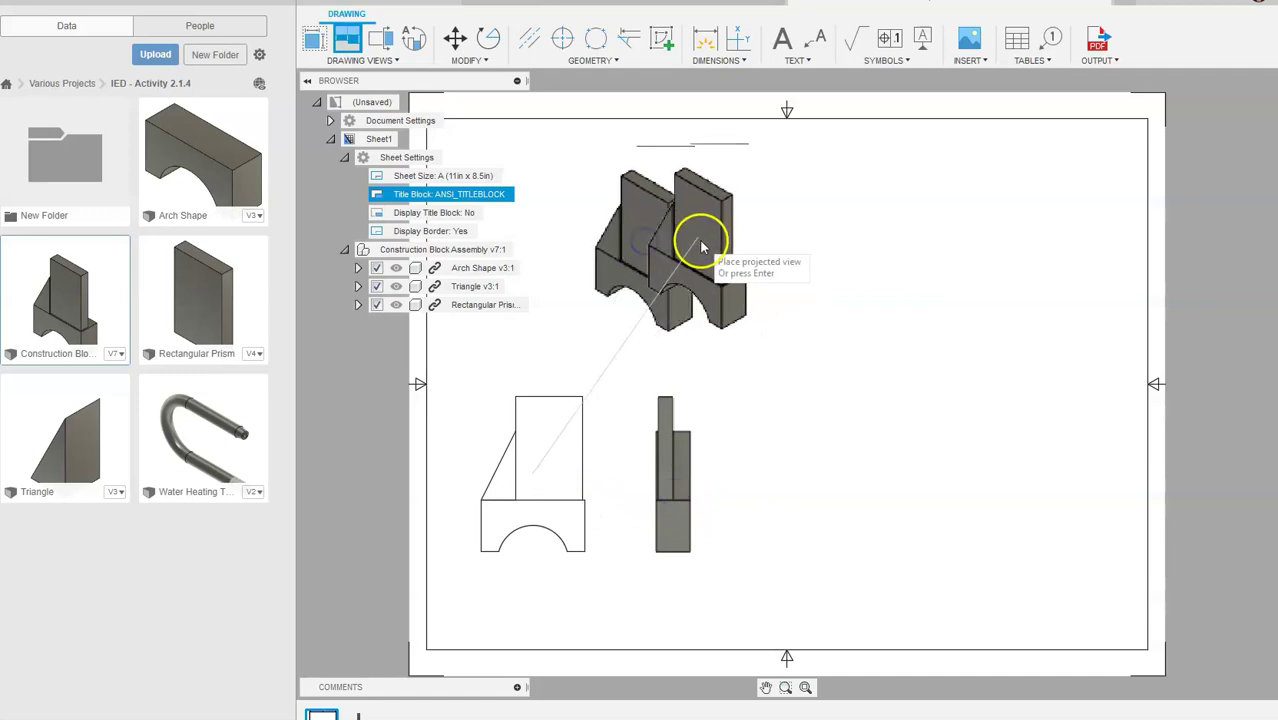
Step: Project an isometric view from the front view above the side view, and delete the overlapping duplicate isometric
left_click(695, 238)
right_click(695, 238)
left_click(738, 238)
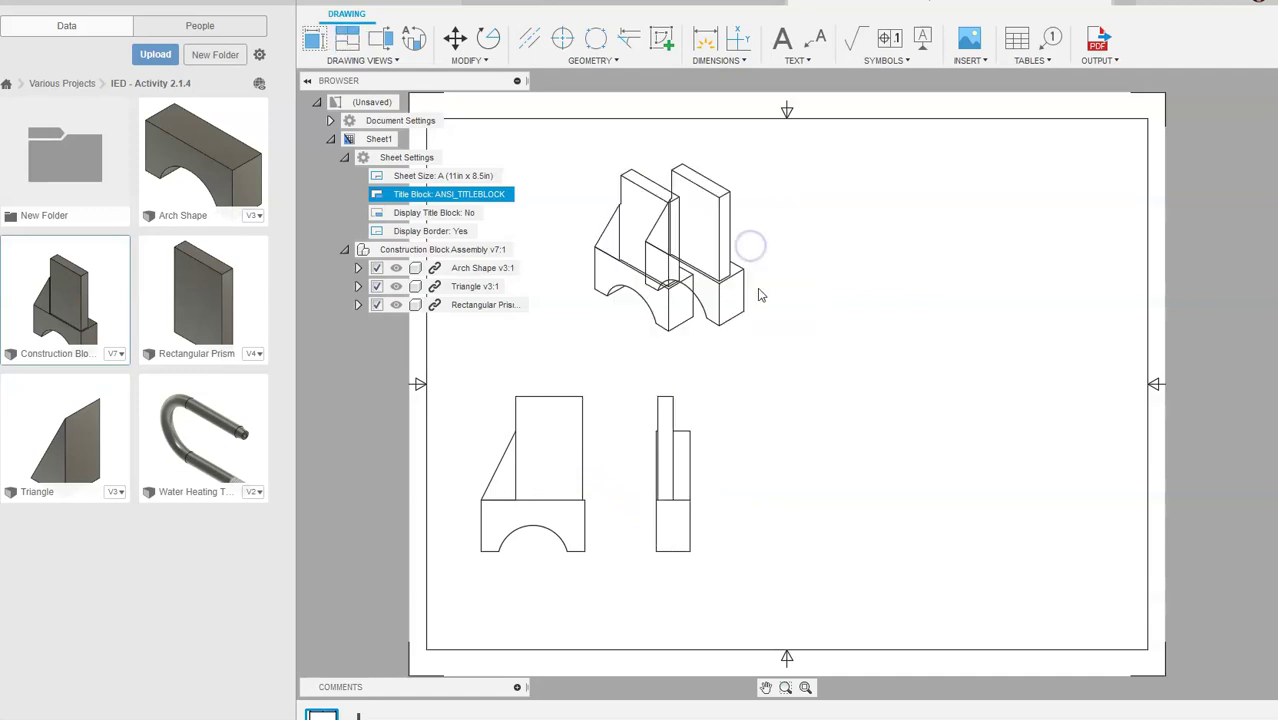
left_click(729, 336)
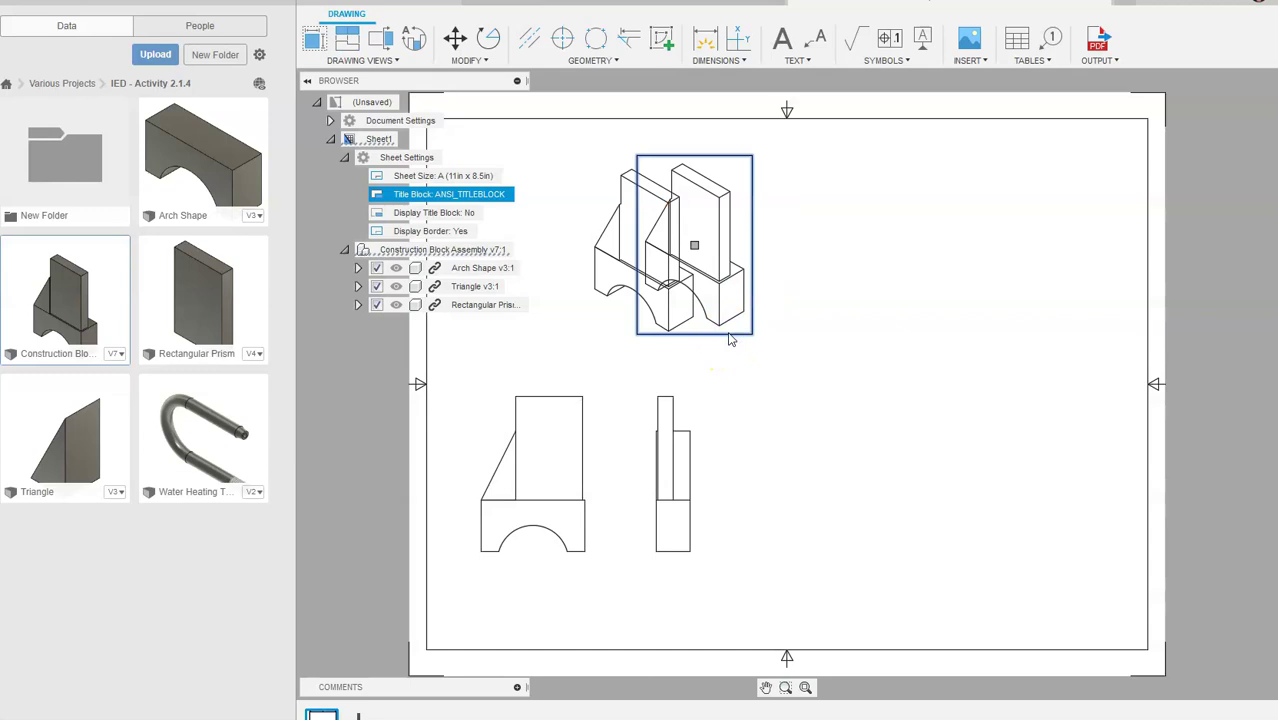
key("Delete")
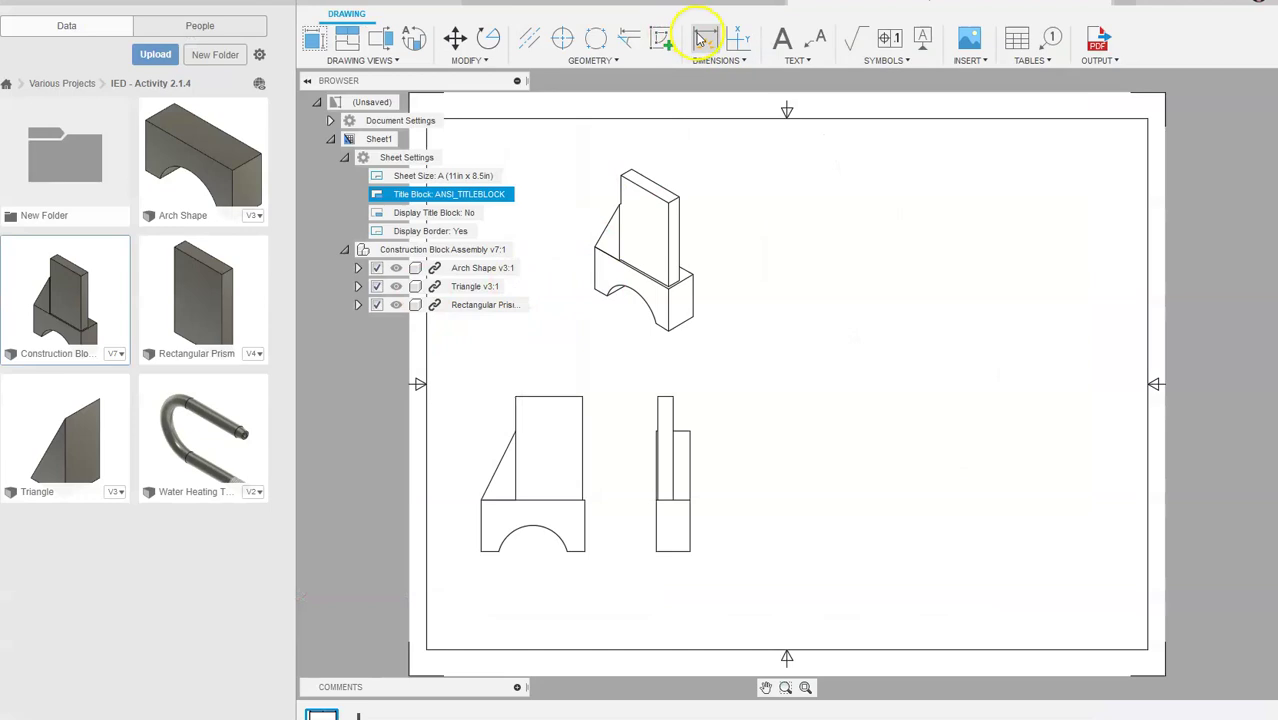
Step: Set the document's dimension format to Fractional with a linear dimension precision of 1/64
left_click(703, 38)
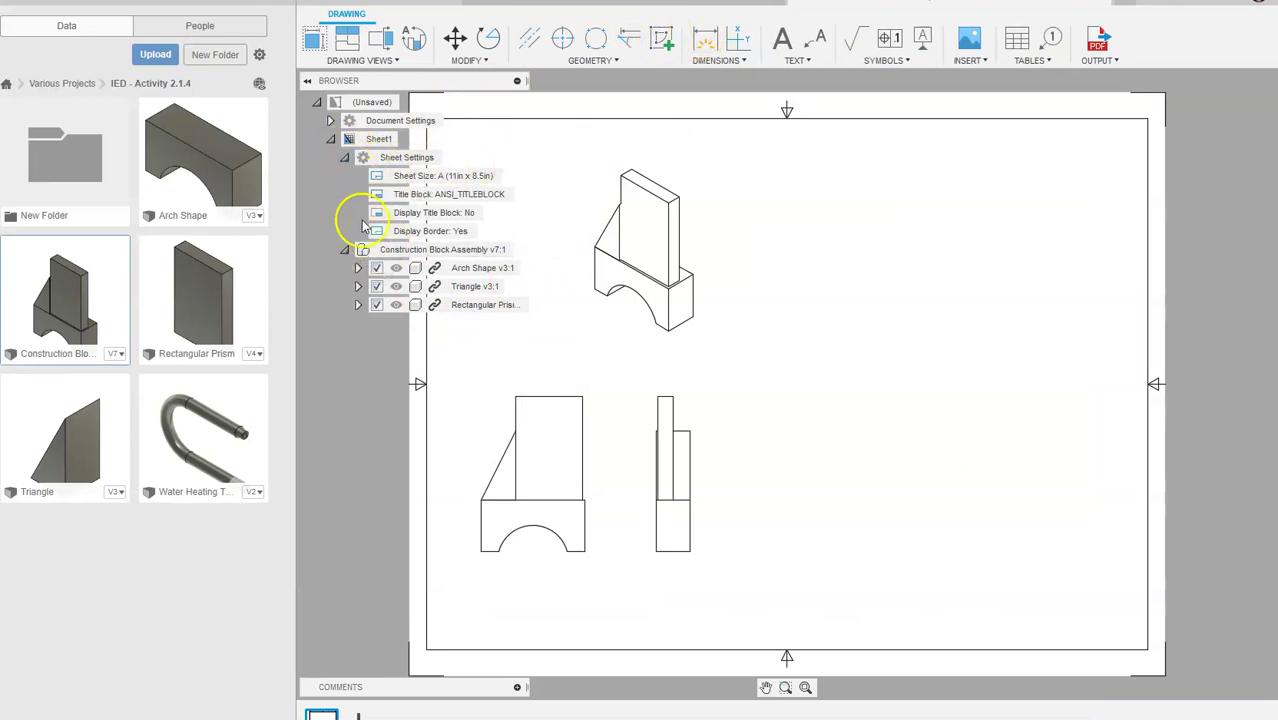
left_click(330, 121)
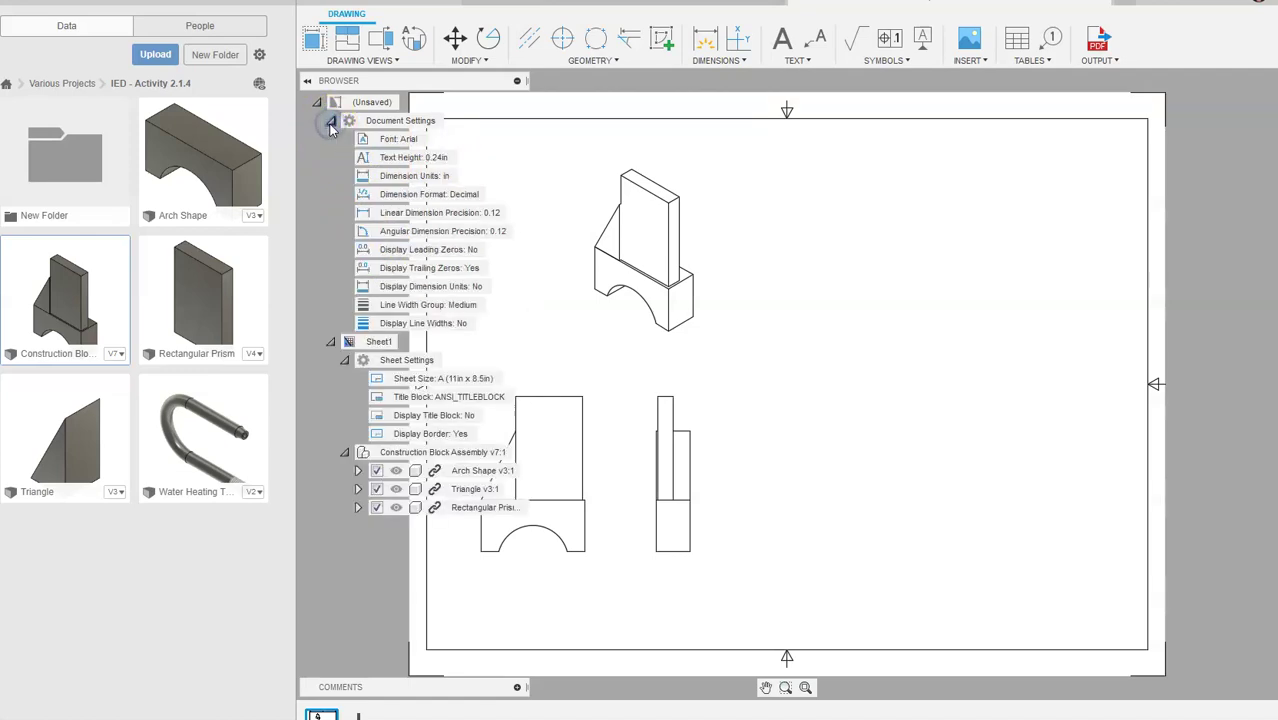
left_click(492, 194)
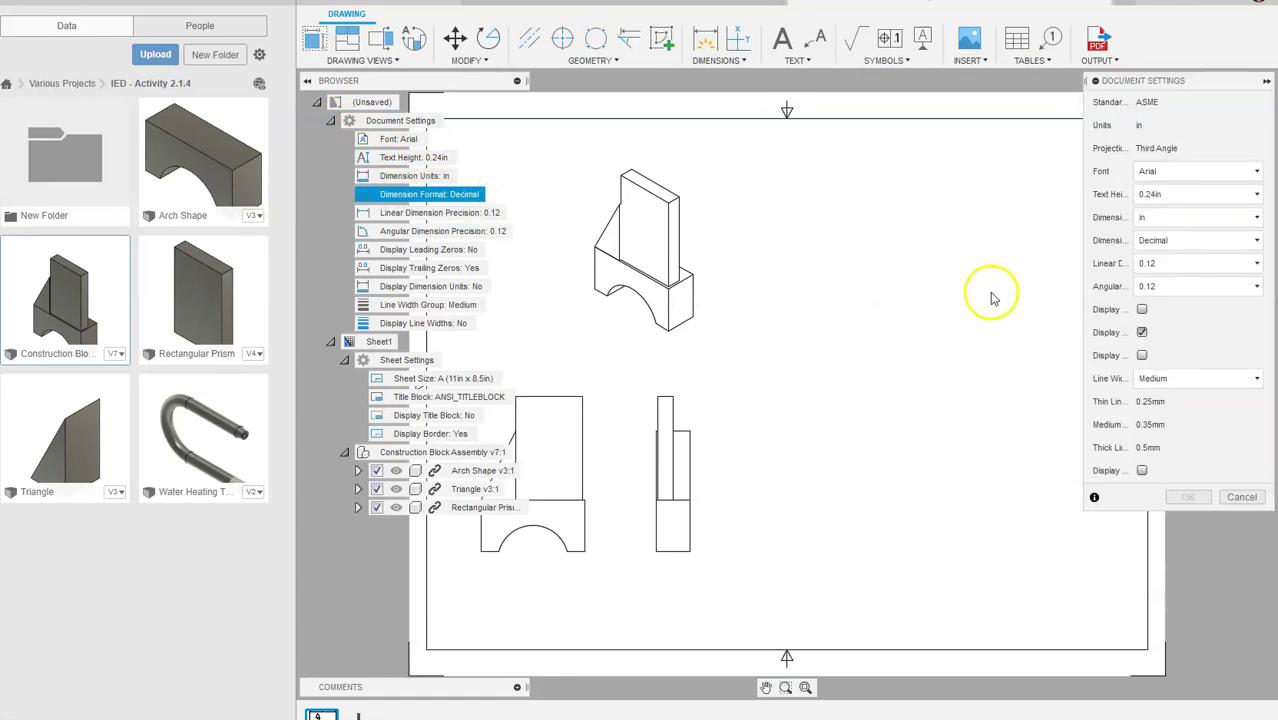
left_click(1150, 240)
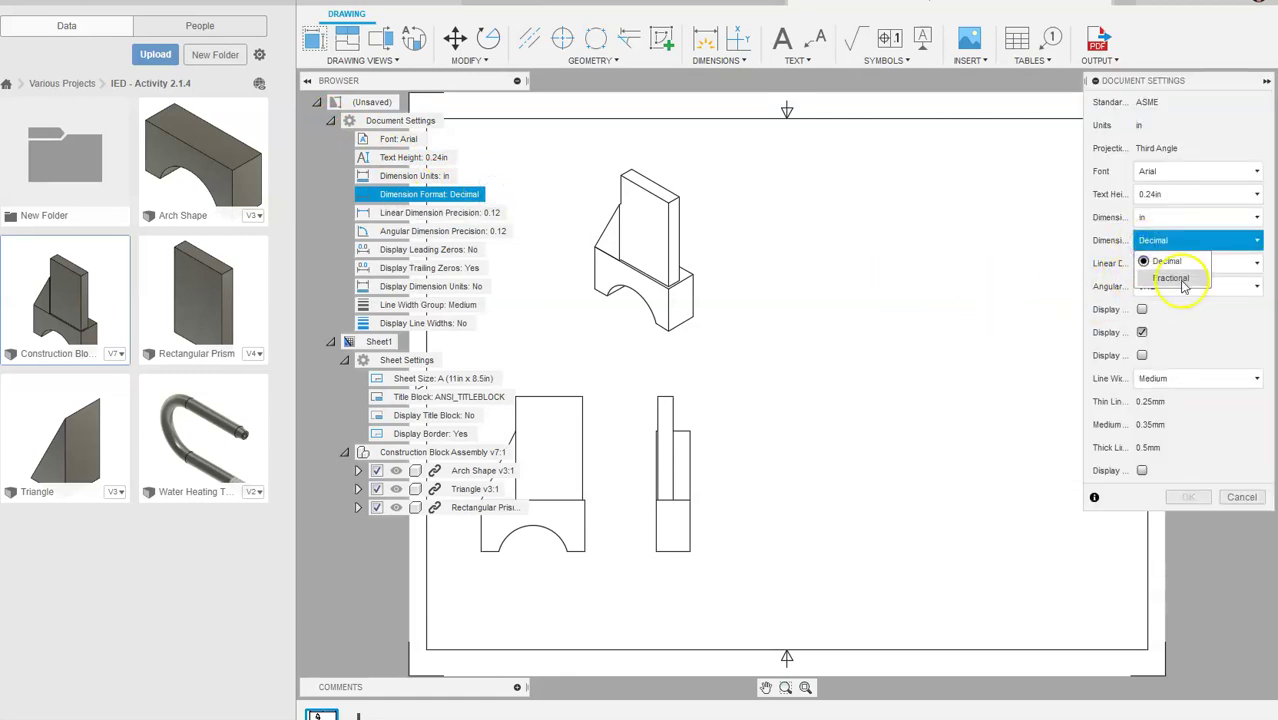
left_click(1173, 278)
left_click(1166, 268)
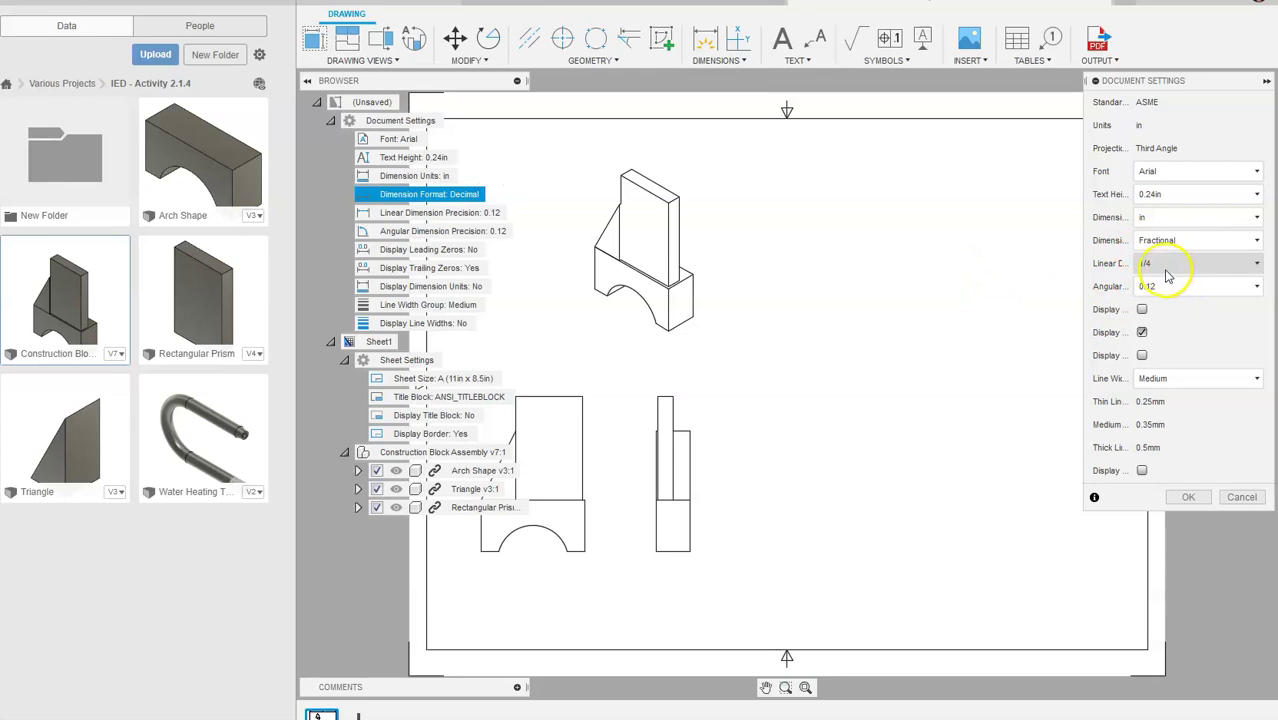
left_click(1166, 266)
left_click(1181, 320)
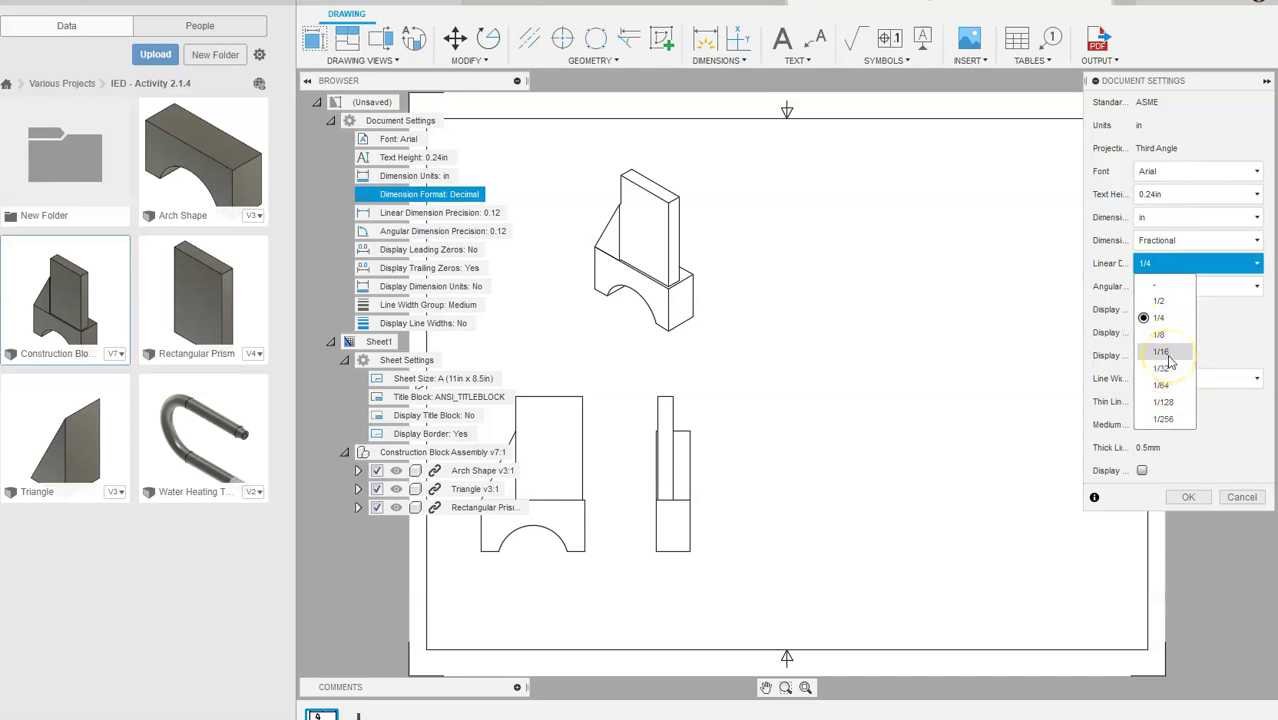
left_click(1161, 385)
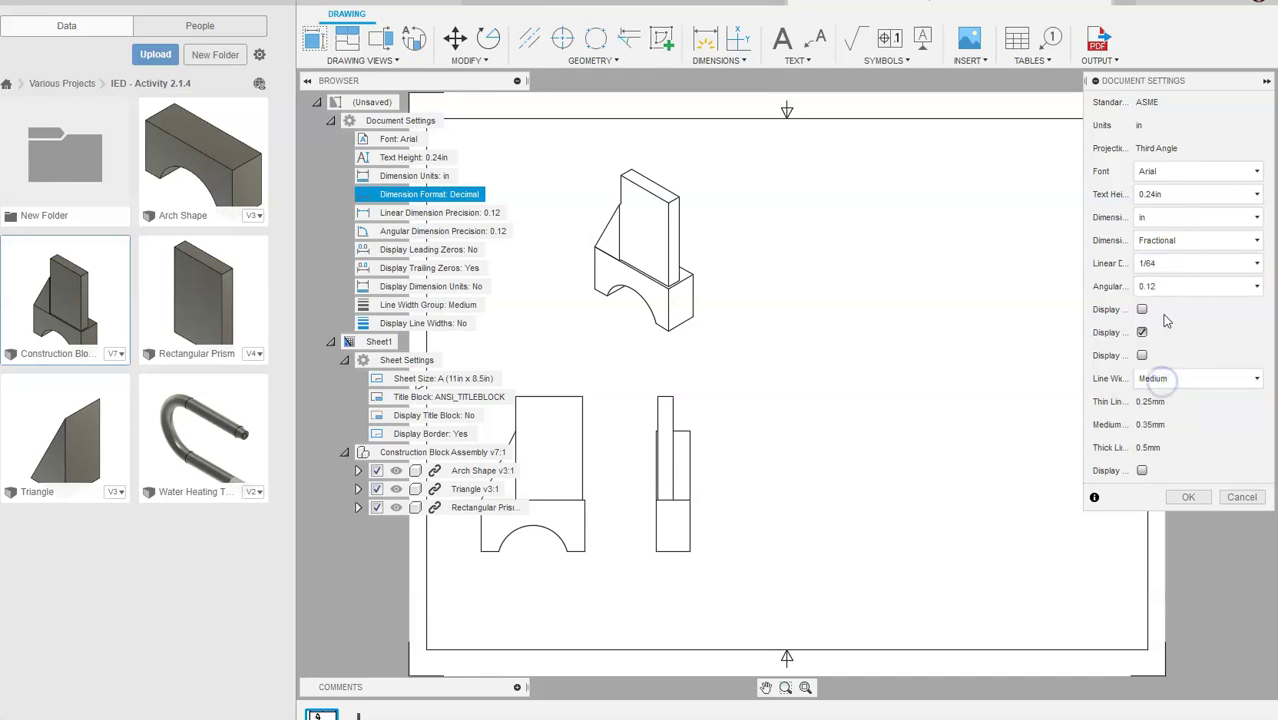
left_click(1188, 497)
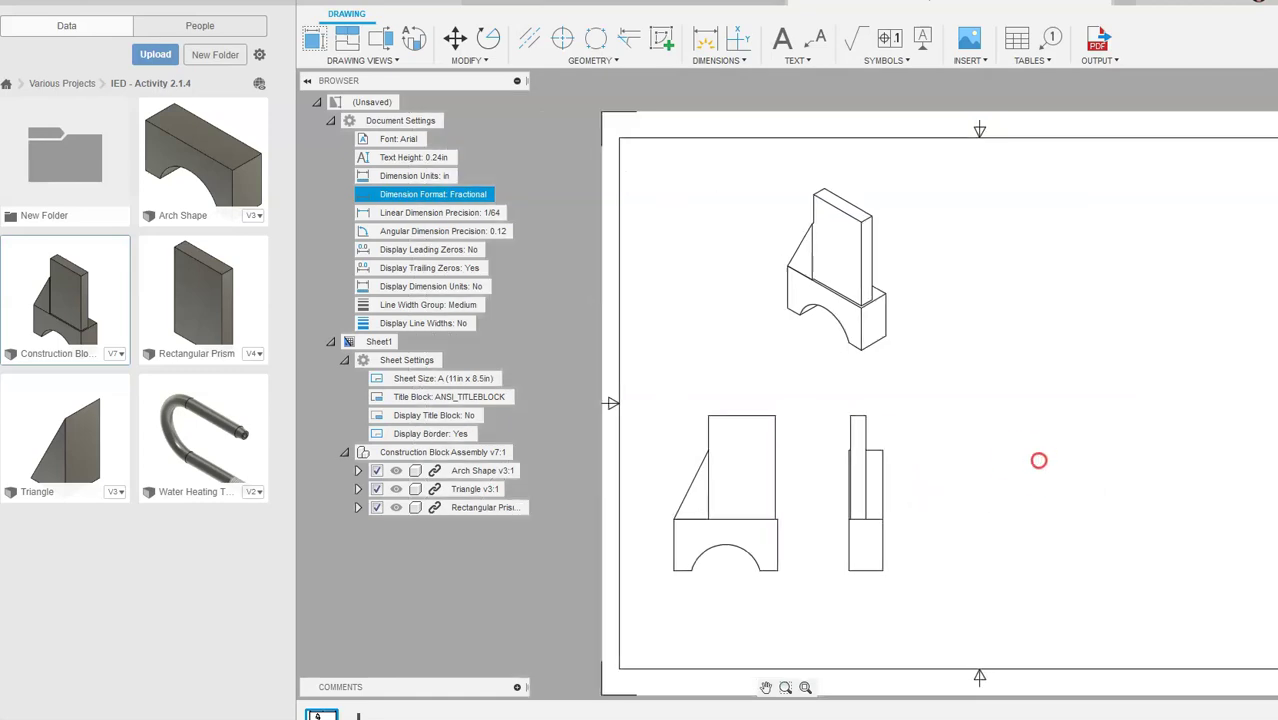
Step: Dimension the horizontal offset from the tall prism's face to the assembly's outer right edge in the side view, placed above the view
left_click(705, 40)
scroll(827, 391, "up", 5)
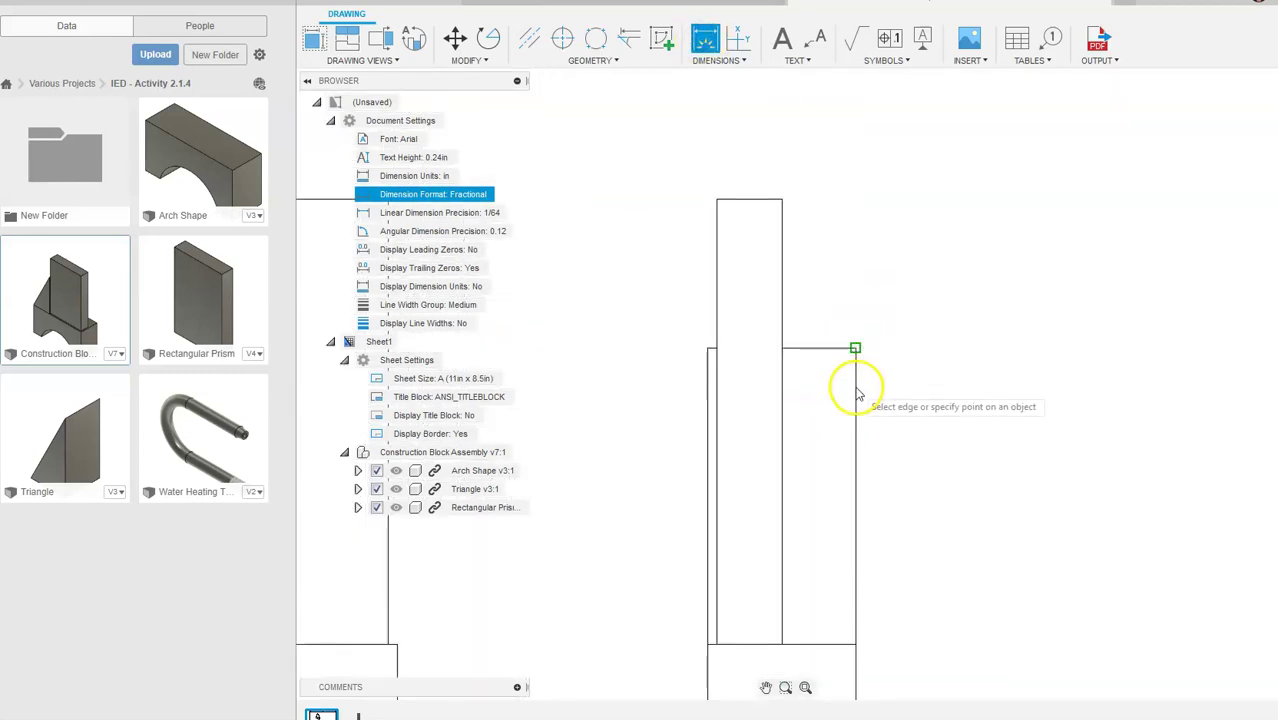
left_click(855, 348)
left_click(782, 348)
scroll(792, 350, "down", 3)
left_click(799, 207)
scroll(816, 317, "down", 5)
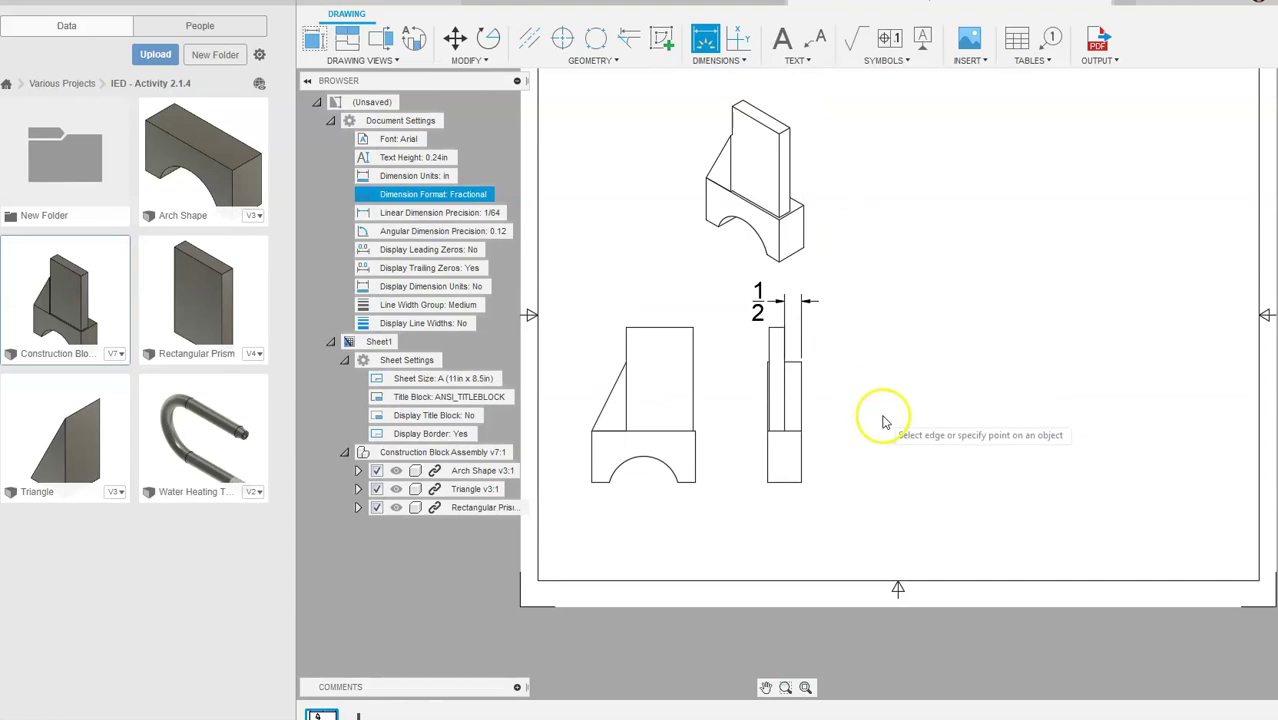
Step: Check the PLTW reference sheet and dimension the narrow offset between the prism's and arch's right edges above the front view
key("alt+Tab")
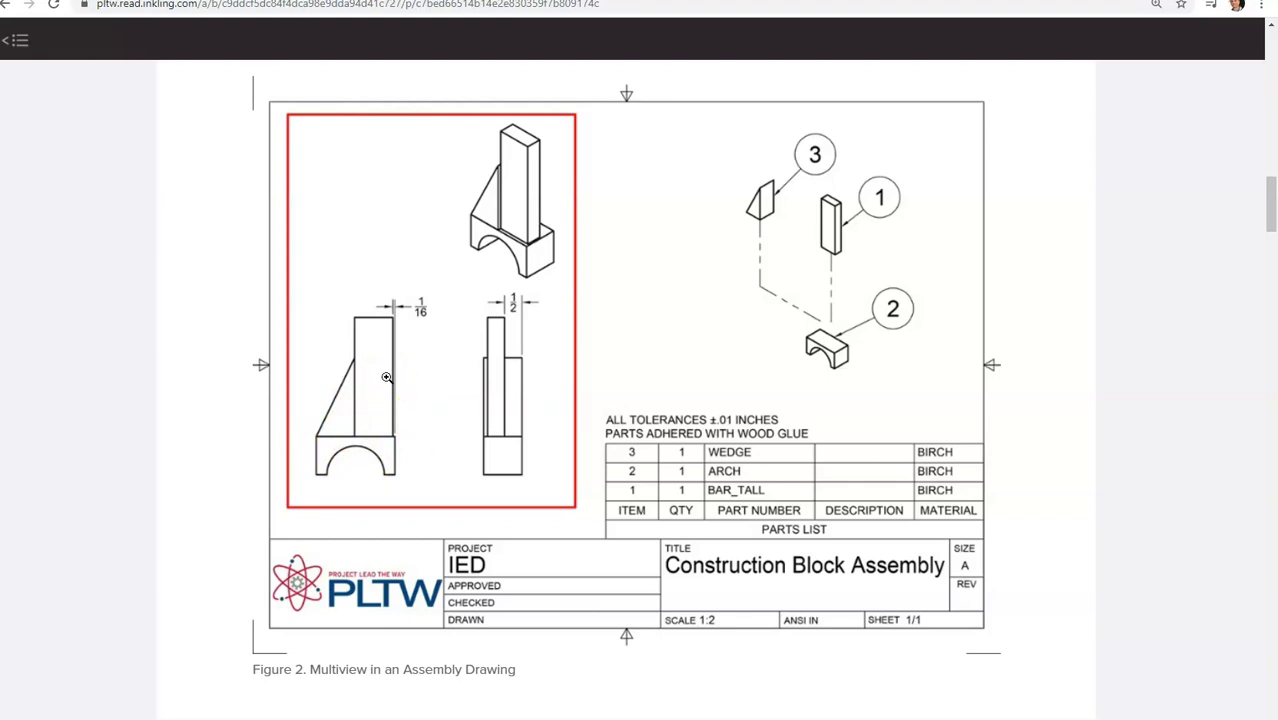
key("alt+Tab")
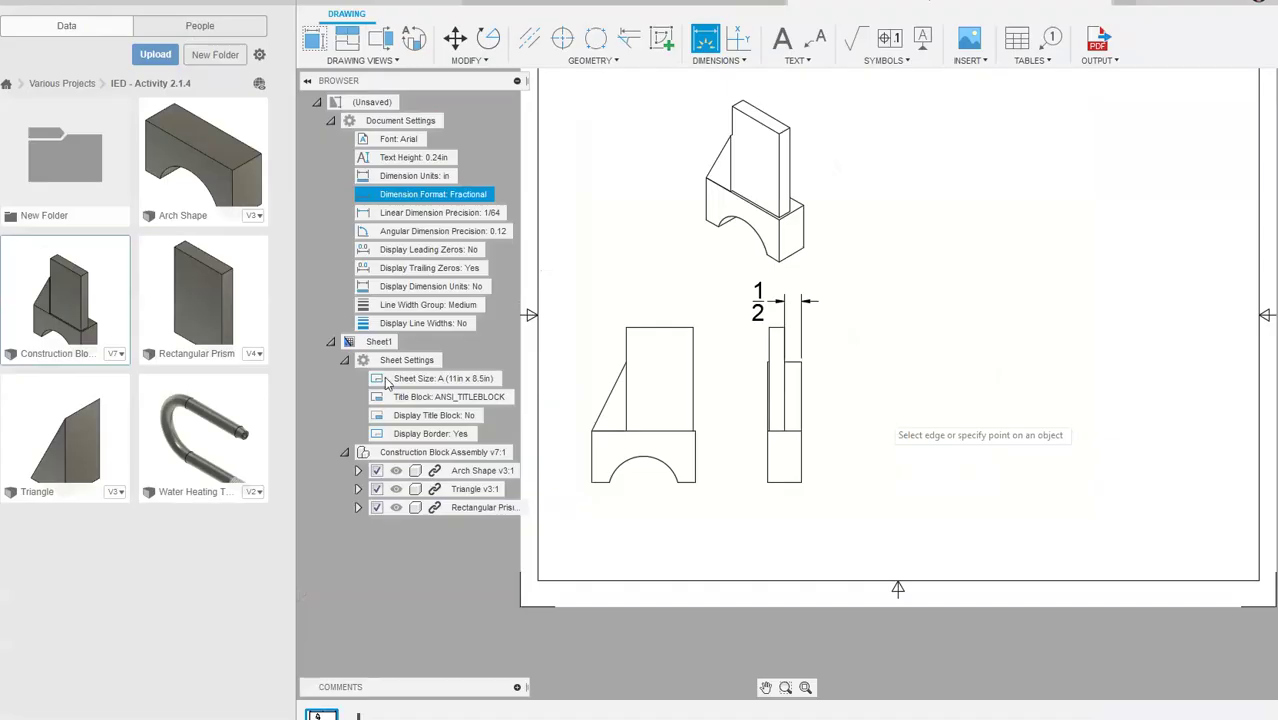
scroll(697, 437, "up", 2)
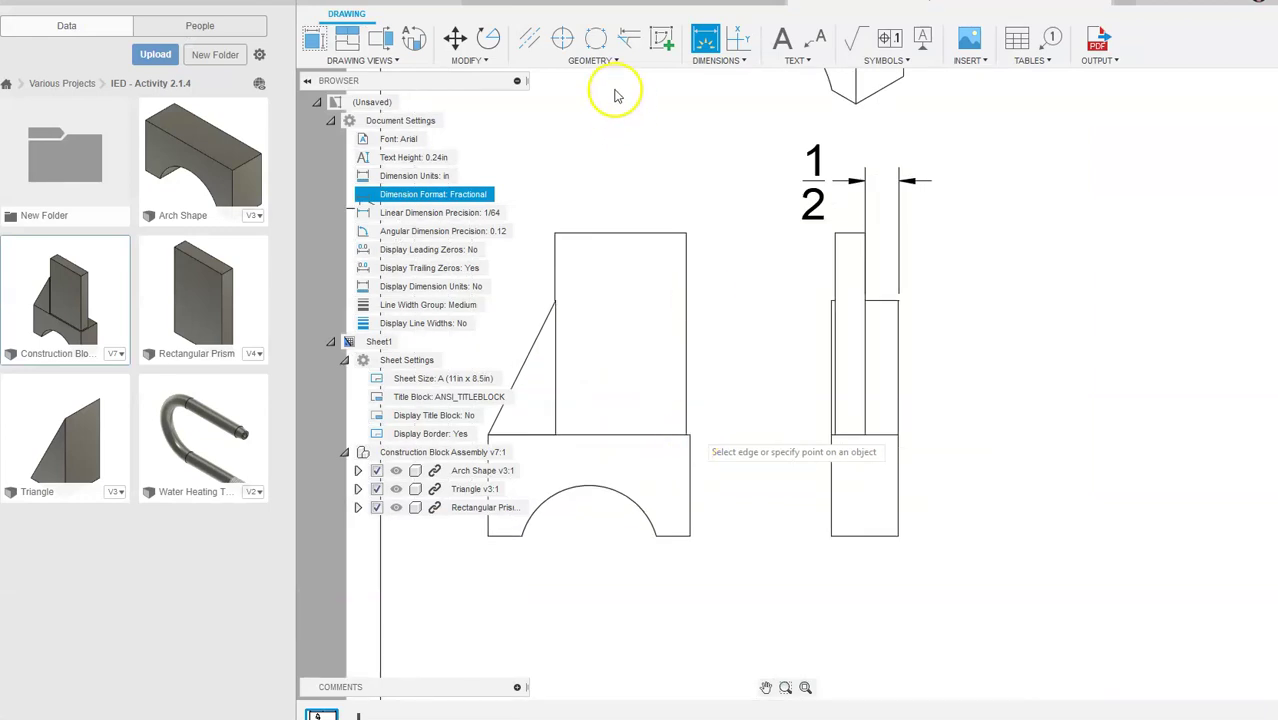
scroll(701, 434, "up", 4)
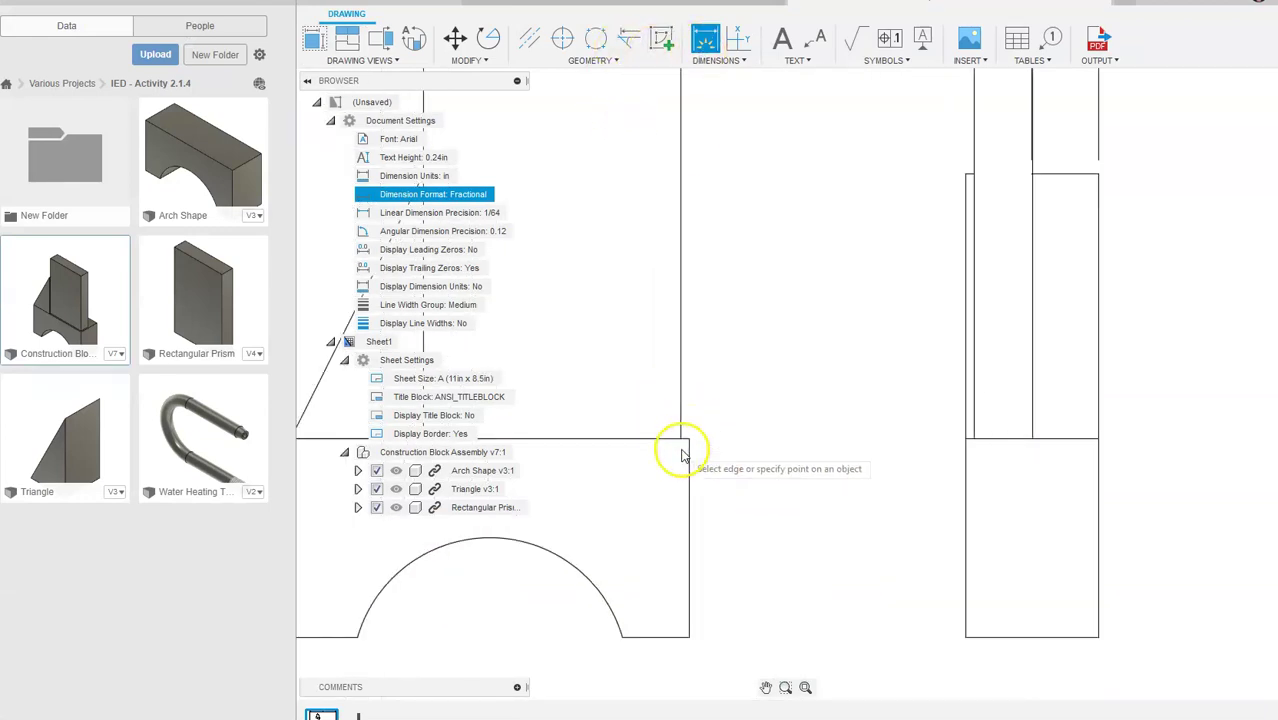
left_click(698, 35)
scroll(686, 383, "up", 1)
left_click(689, 446)
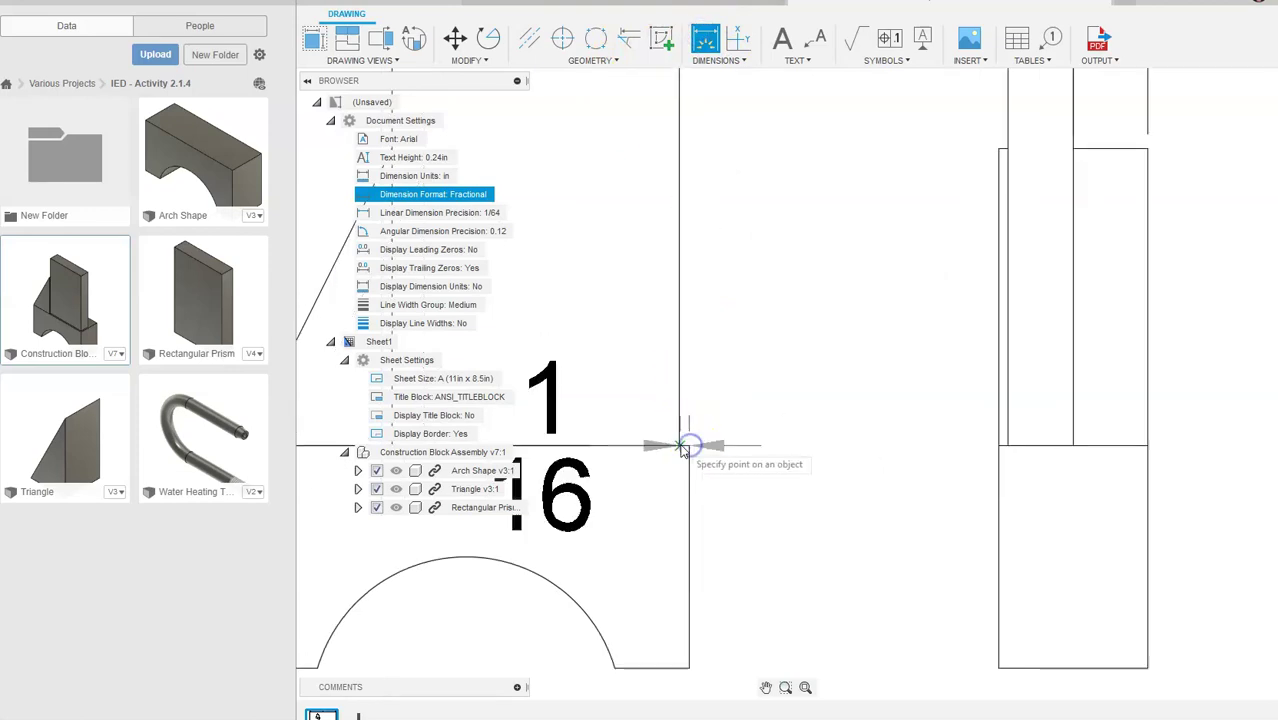
scroll(681, 446, "down", 5)
left_click(680, 252)
scroll(685, 275, "down", 5)
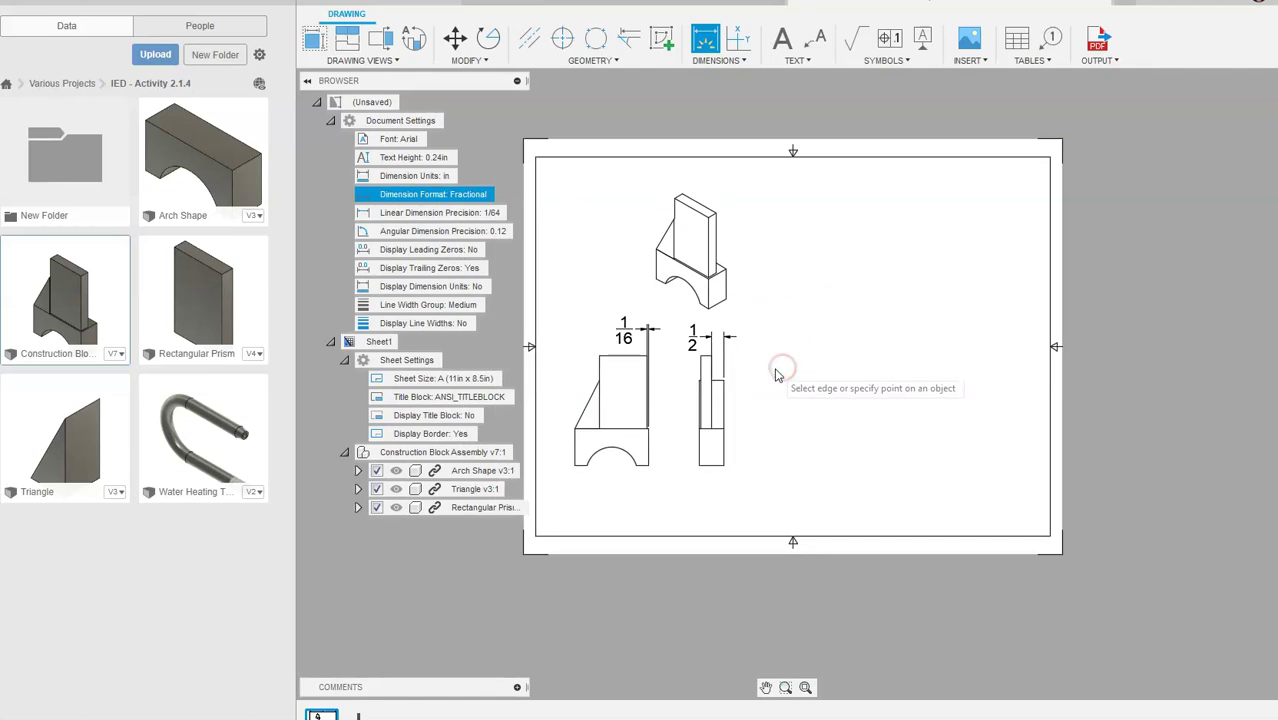
key("Escape")
scroll(913, 357, "down", 3)
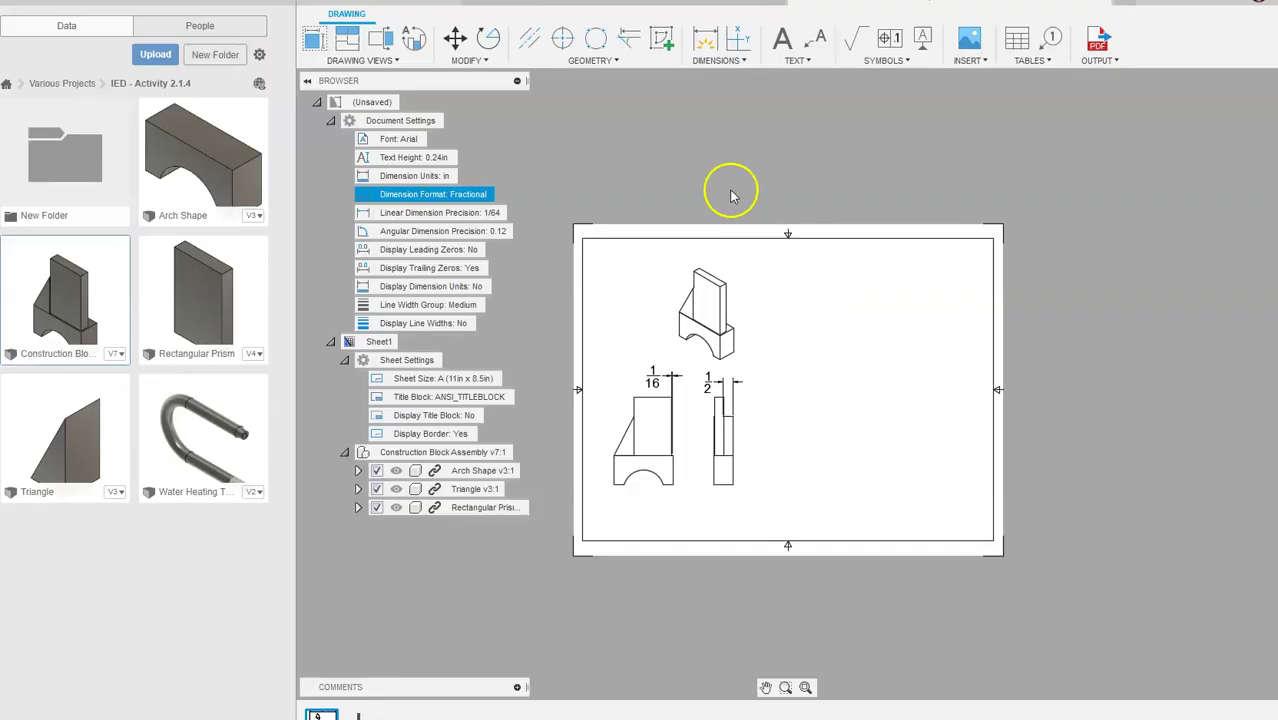
Step: Create a new base view of Storyboard1 in HOME orientation at 1:2 scale, placed off the sheet's upper right corner
left_click(320, 40)
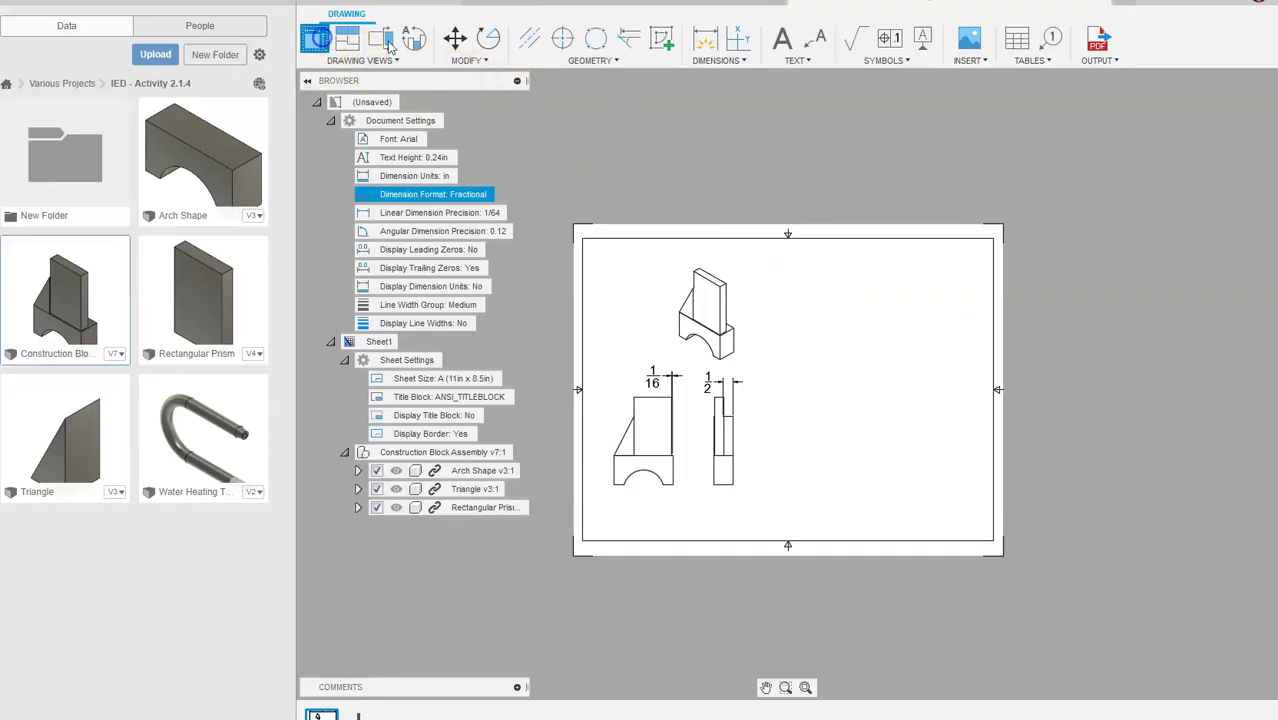
left_click(1212, 125)
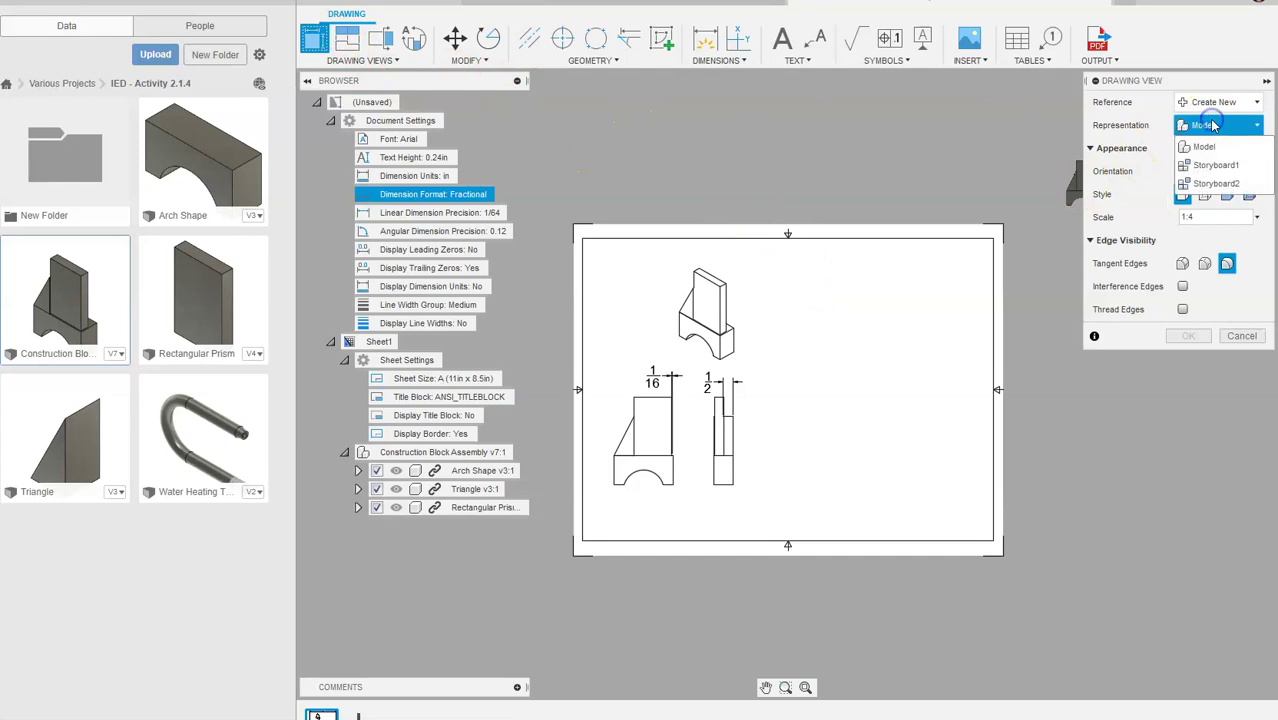
left_click(1210, 168)
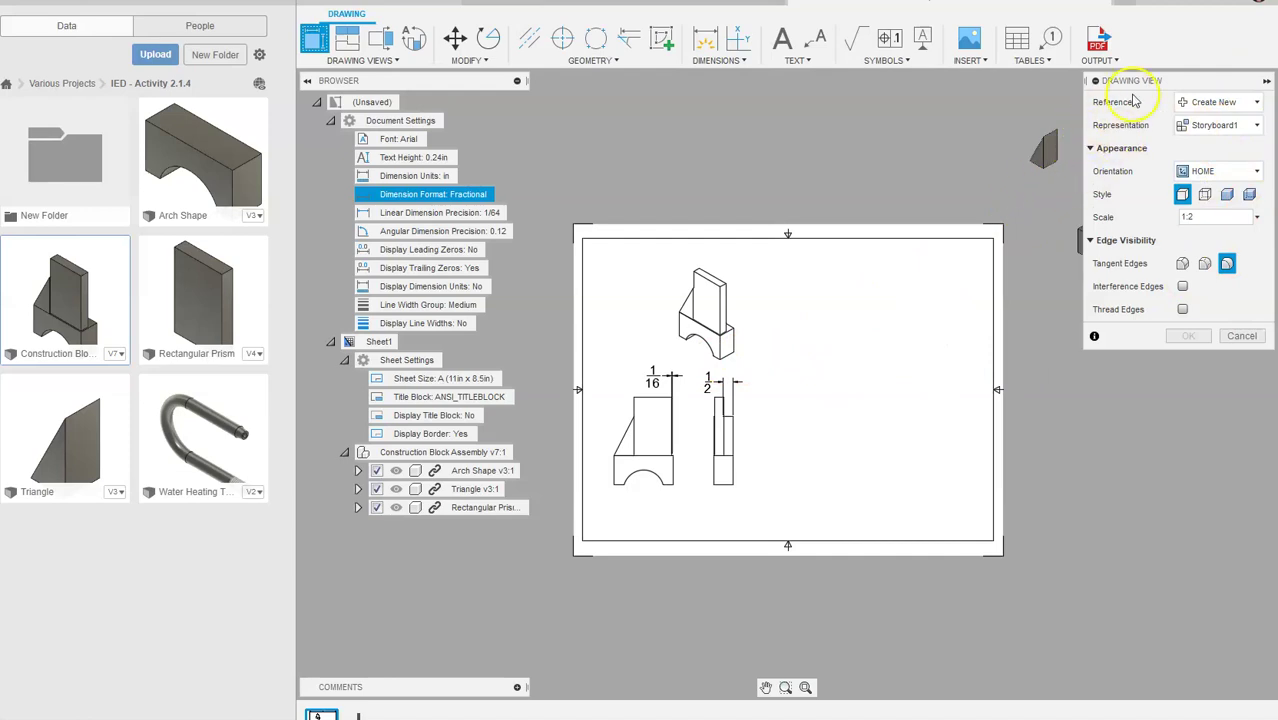
left_click_drag(1128, 135, 1099, 356)
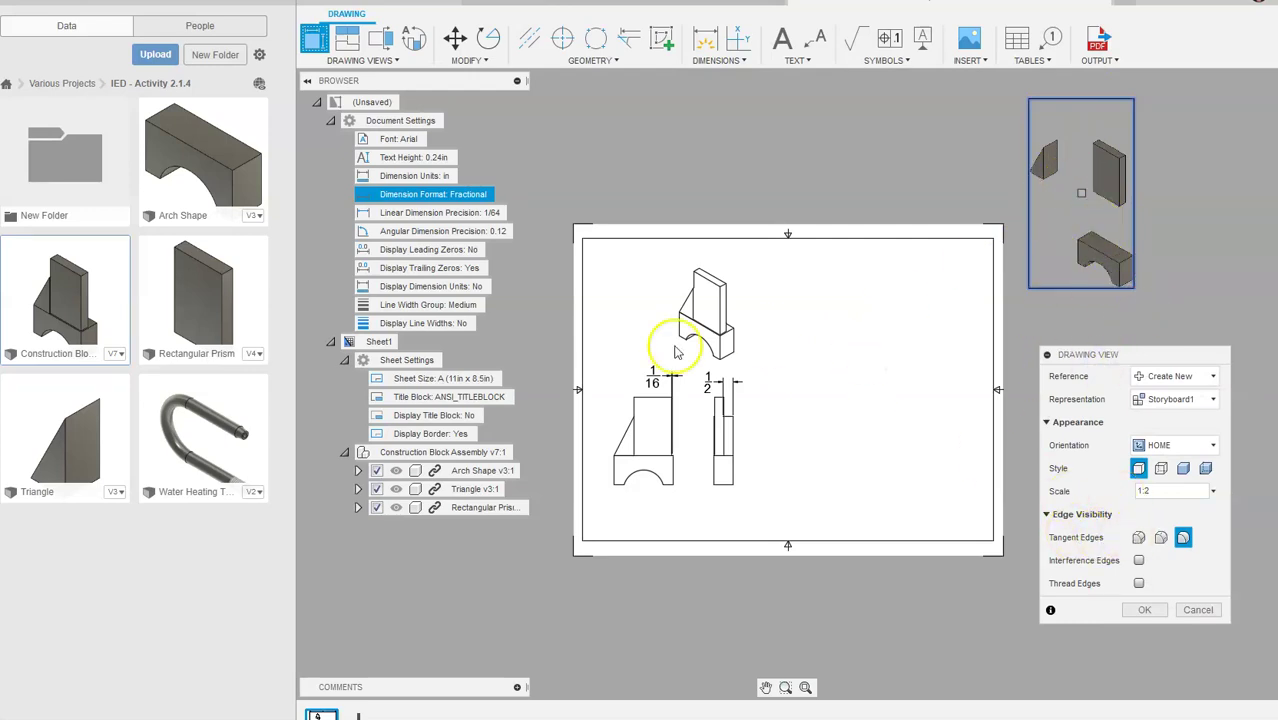
left_click(1136, 608)
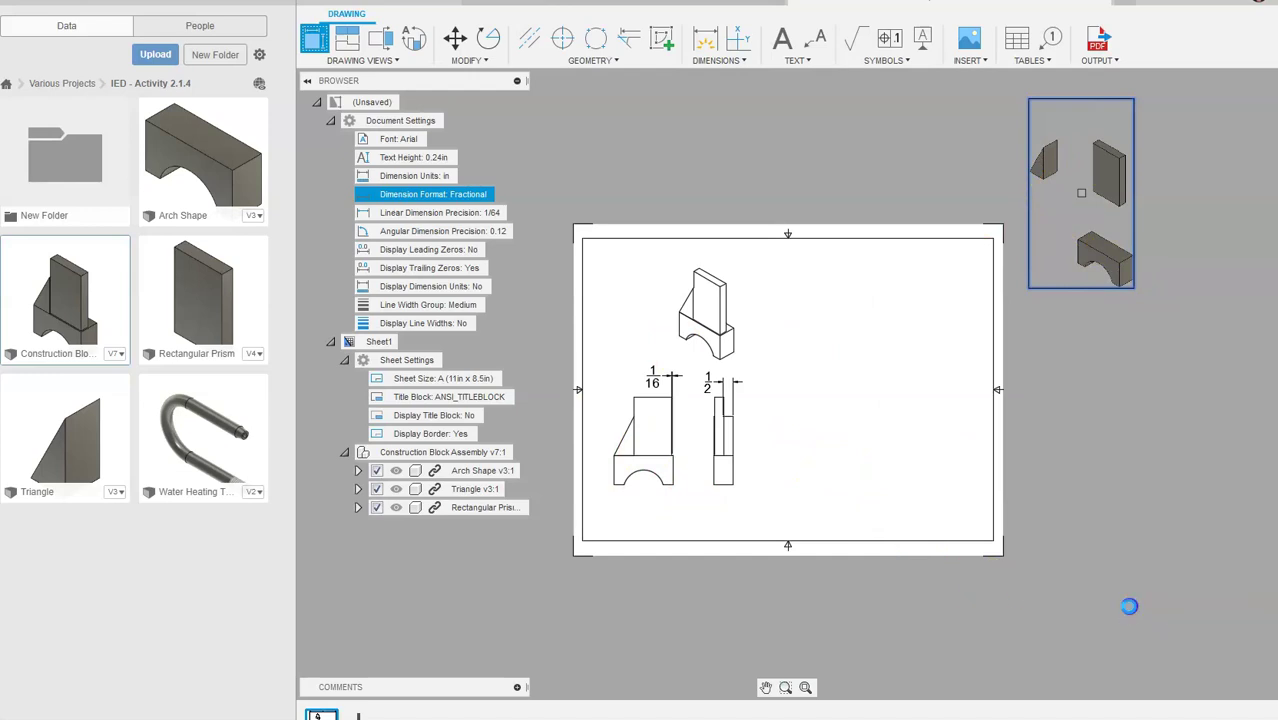
Step: Move the exploded view onto the upper right part of the sheet
left_click(1074, 214)
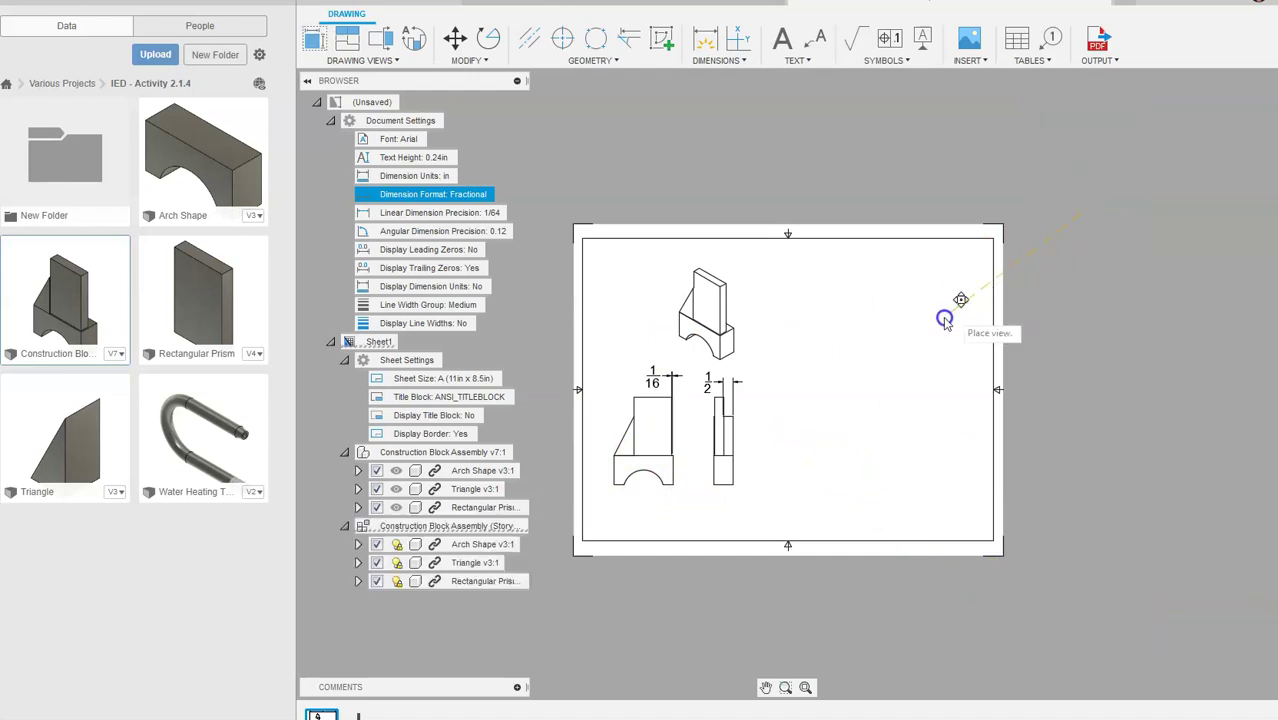
left_click(862, 348)
scroll(864, 350, "up", 3)
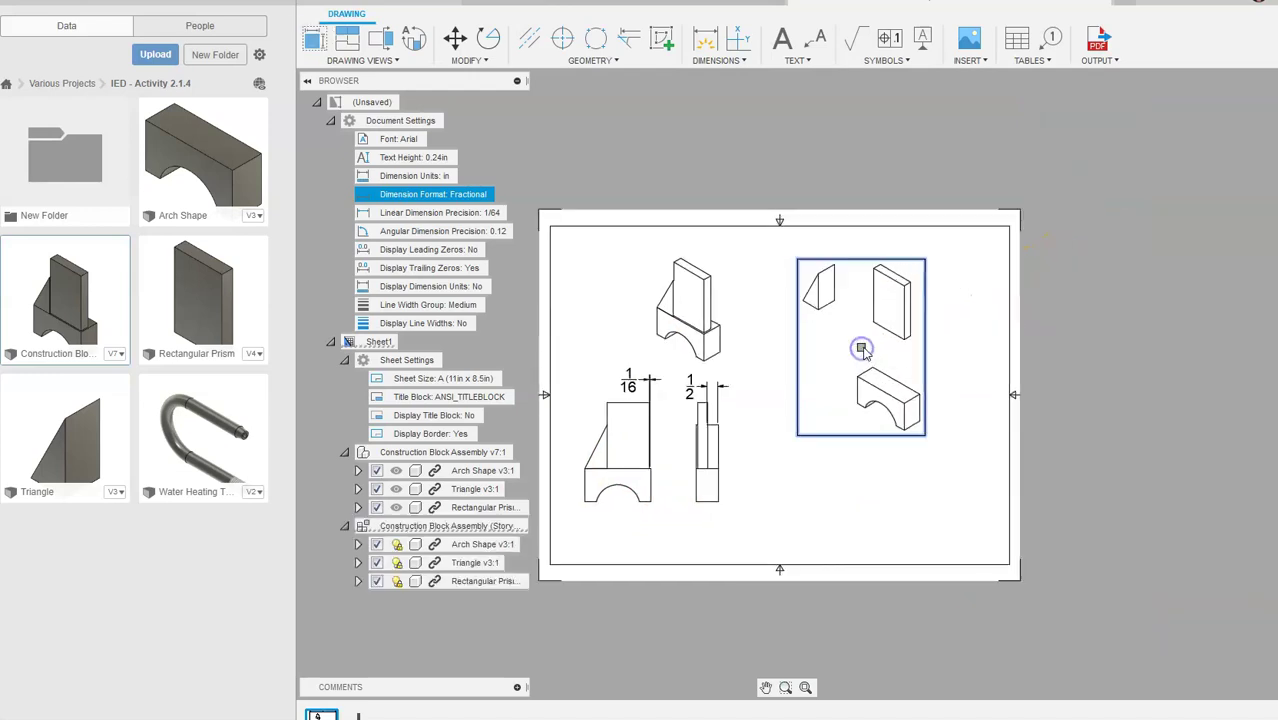
scroll(864, 350, "down", 2)
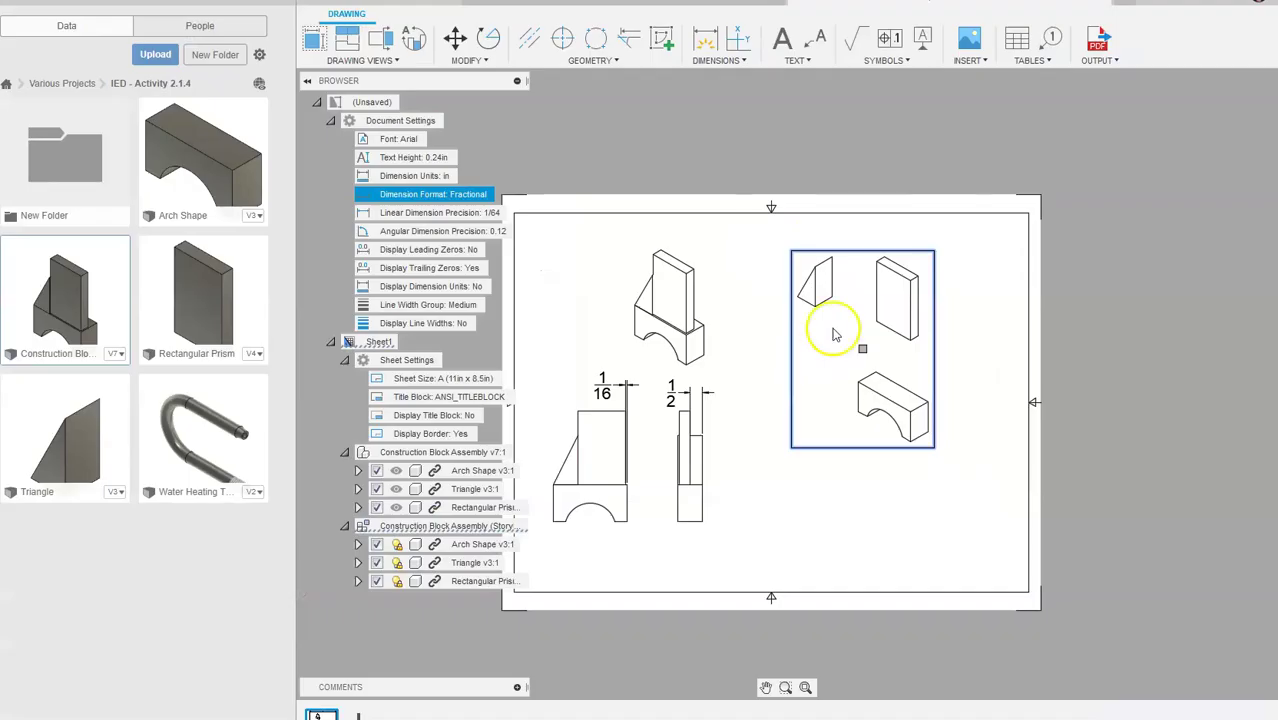
left_click_drag(831, 343, 1044, 337)
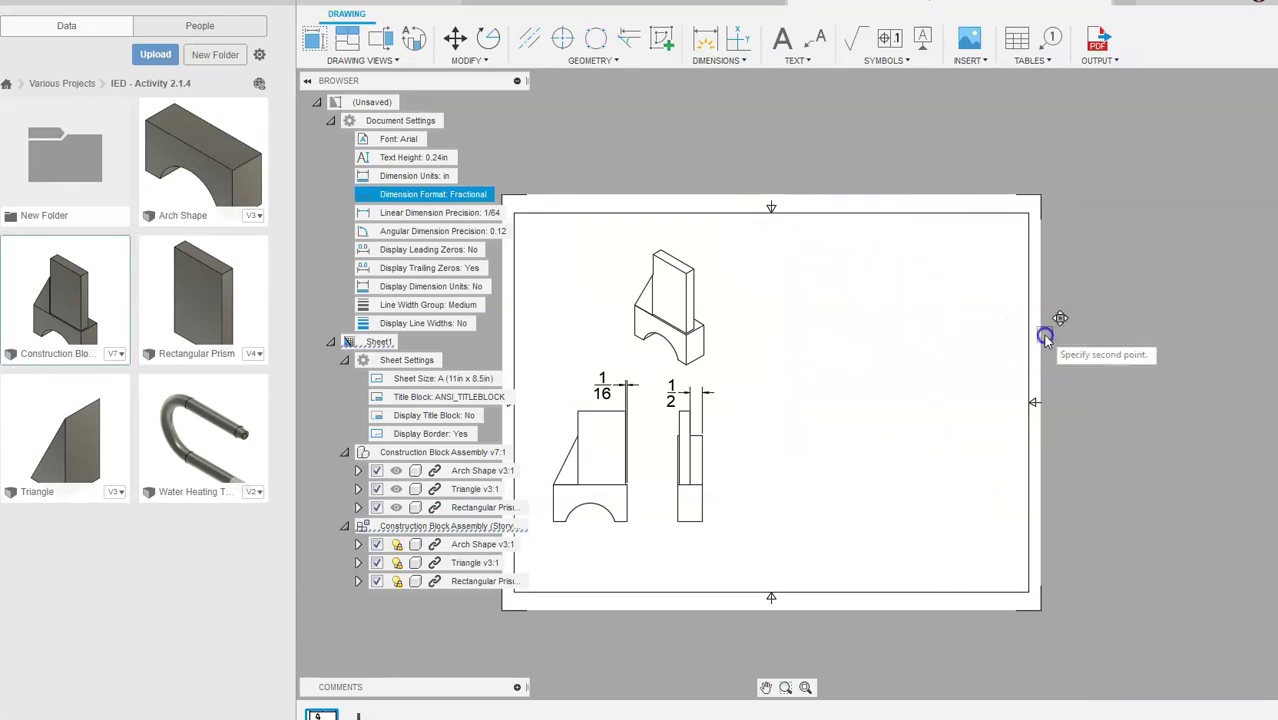
middle_click_drag(1125, 354, 1175, 318)
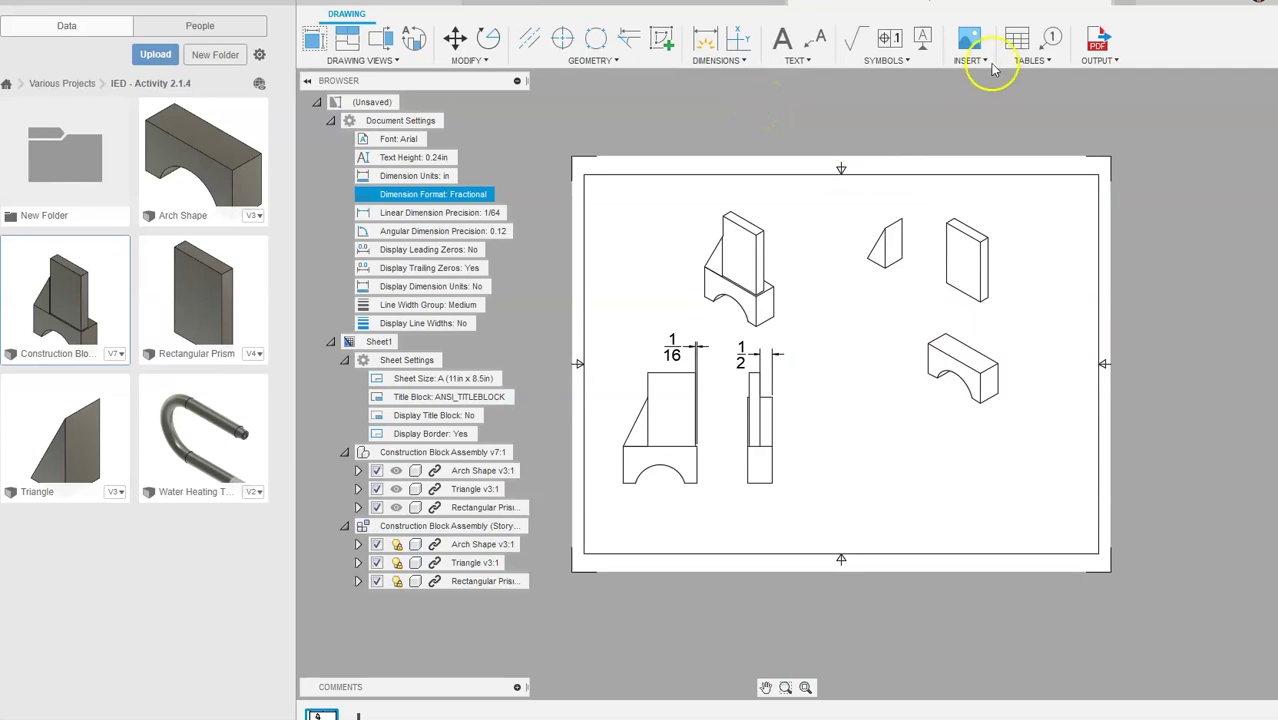
Step: Insert a parts list for the exploded view, placed in the lower right corner of the sheet border
left_click(1014, 38)
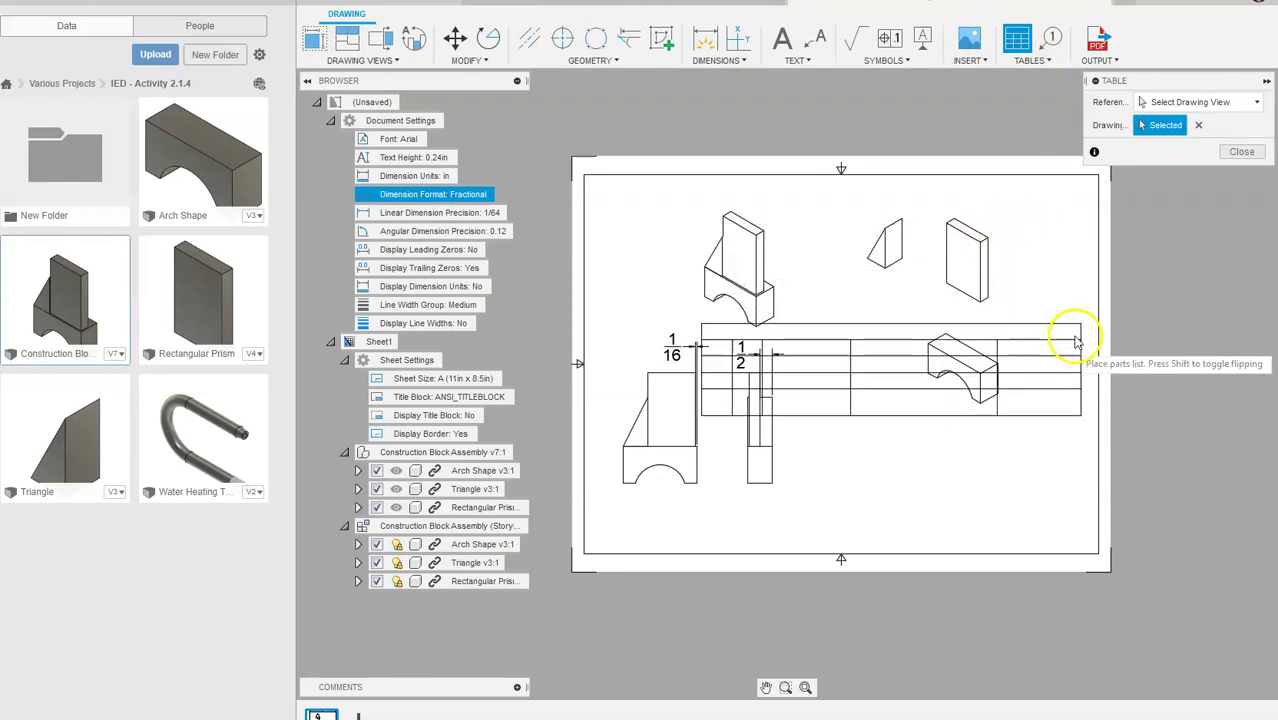
left_click(1097, 553)
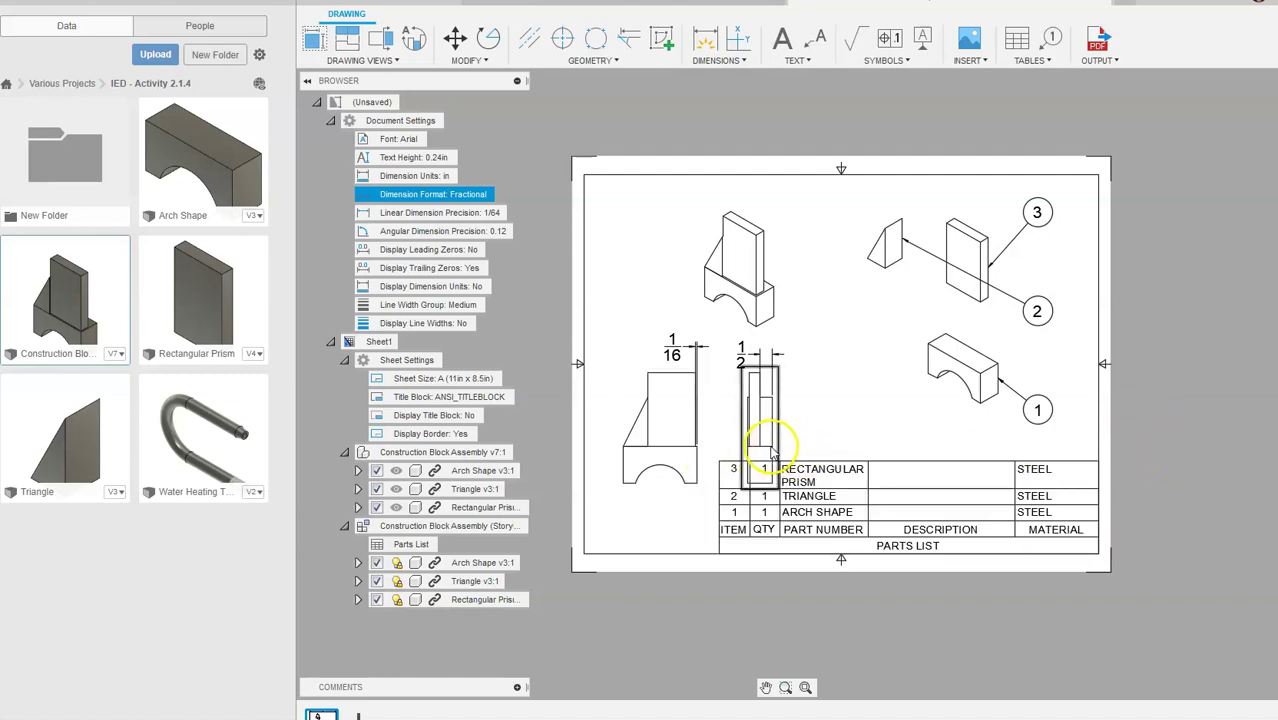
Step: Move the assembled isometric view up and right, and shift the front view with its side view up, clear of the parts list
left_click(707, 333)
left_click_drag(738, 270, 760, 240)
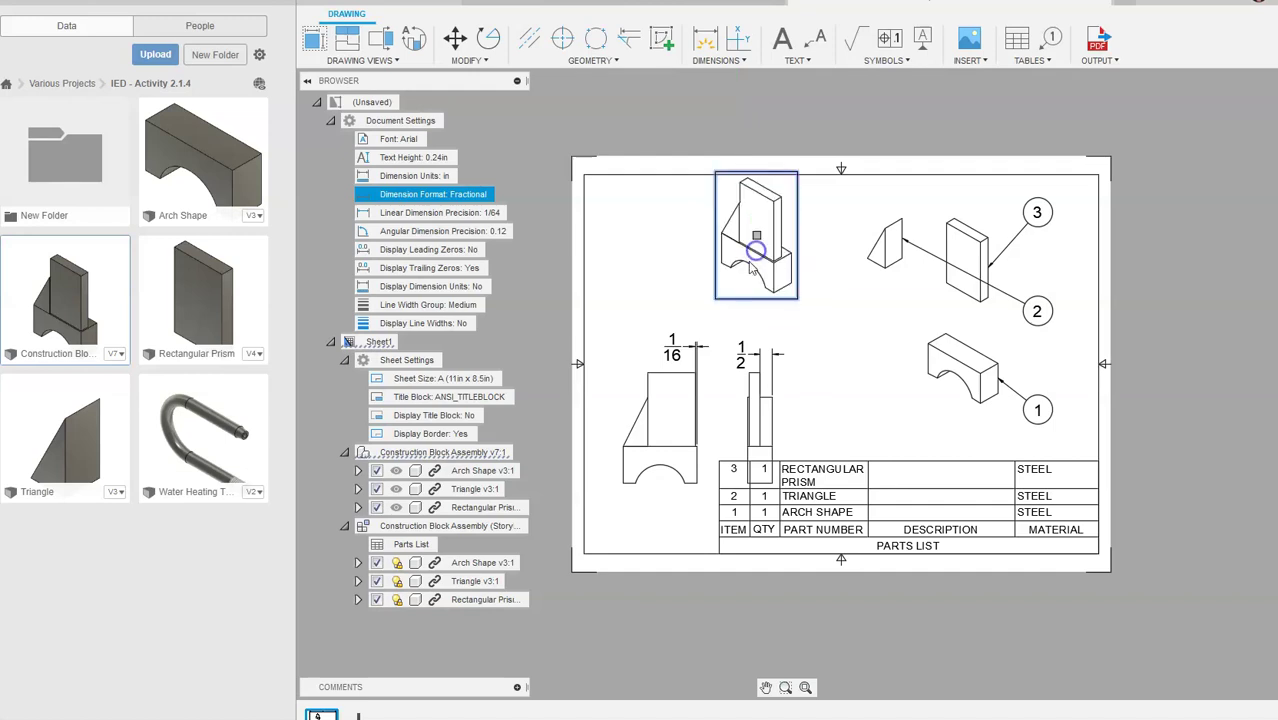
left_click(696, 430)
left_click(664, 488)
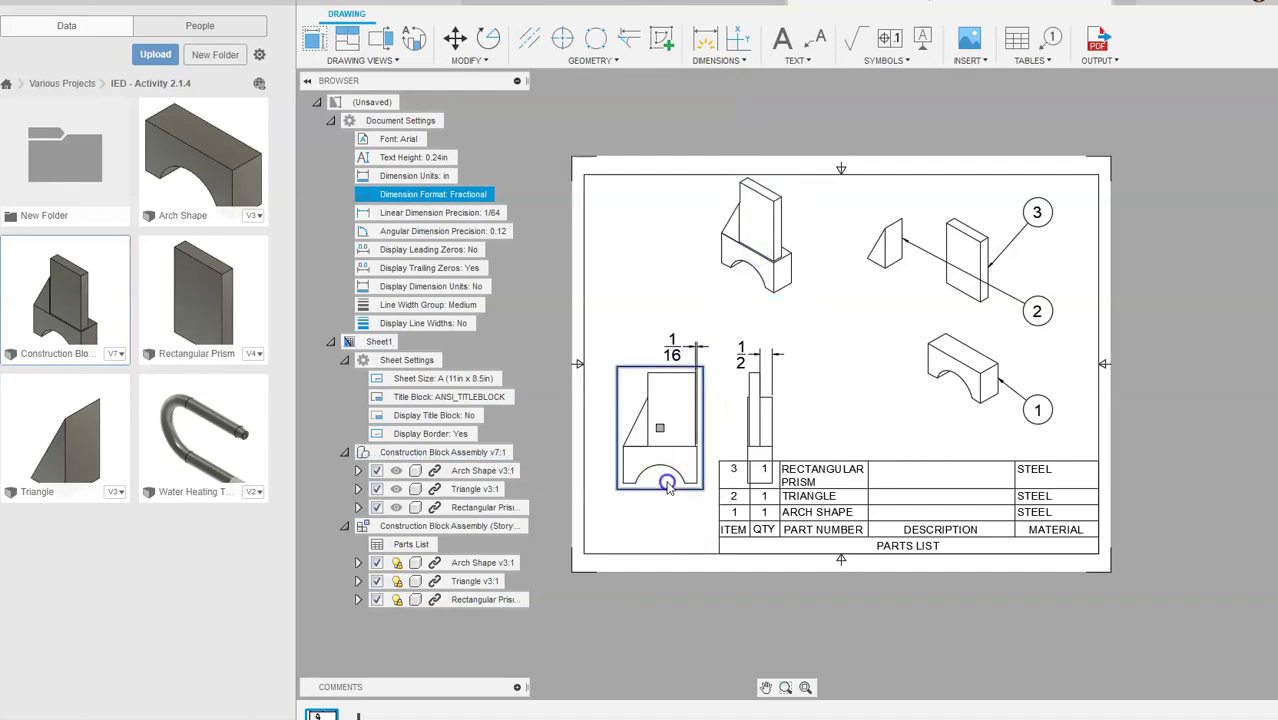
left_click_drag(660, 430, 655, 374)
left_click(634, 488)
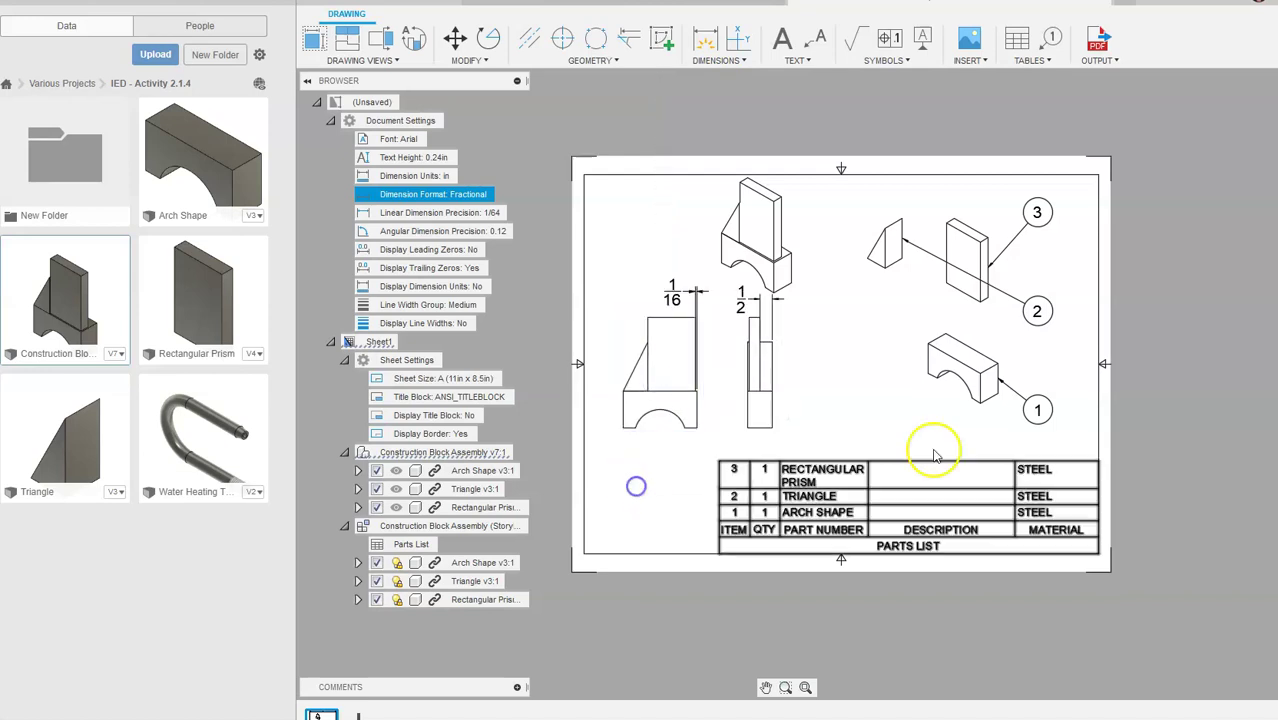
Step: Reposition balloon 2 directly above the triangle and raise balloon 1 beside the arch in the exploded view
left_click(895, 380)
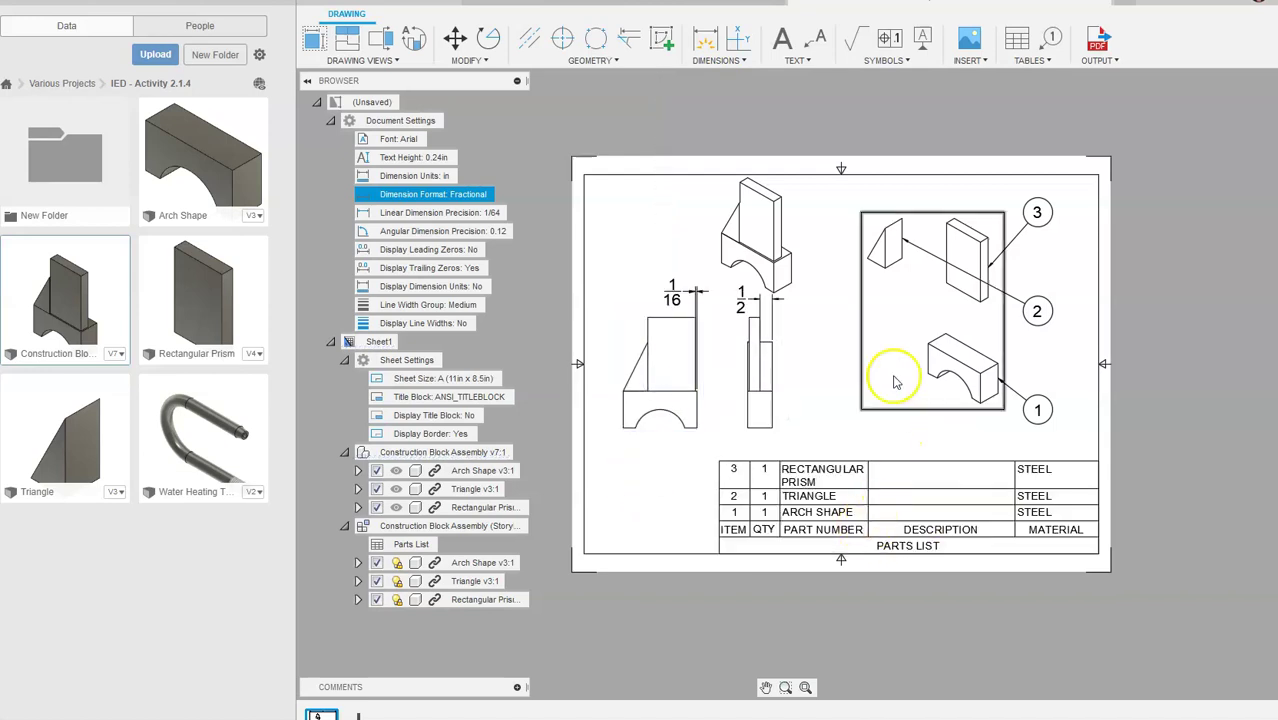
scroll(1023, 302, "up", 2)
left_click(1034, 310)
left_click(1038, 313)
left_click_drag(1042, 316, 894, 148)
left_click(1044, 451)
left_click_drag(1047, 447, 1045, 380)
left_click(1063, 453)
Step: Inspect where the balloon leaders attach to the arch, prism and triangle in the exploded view
scroll(995, 408, "up", 2)
scroll(997, 416, "up", 3)
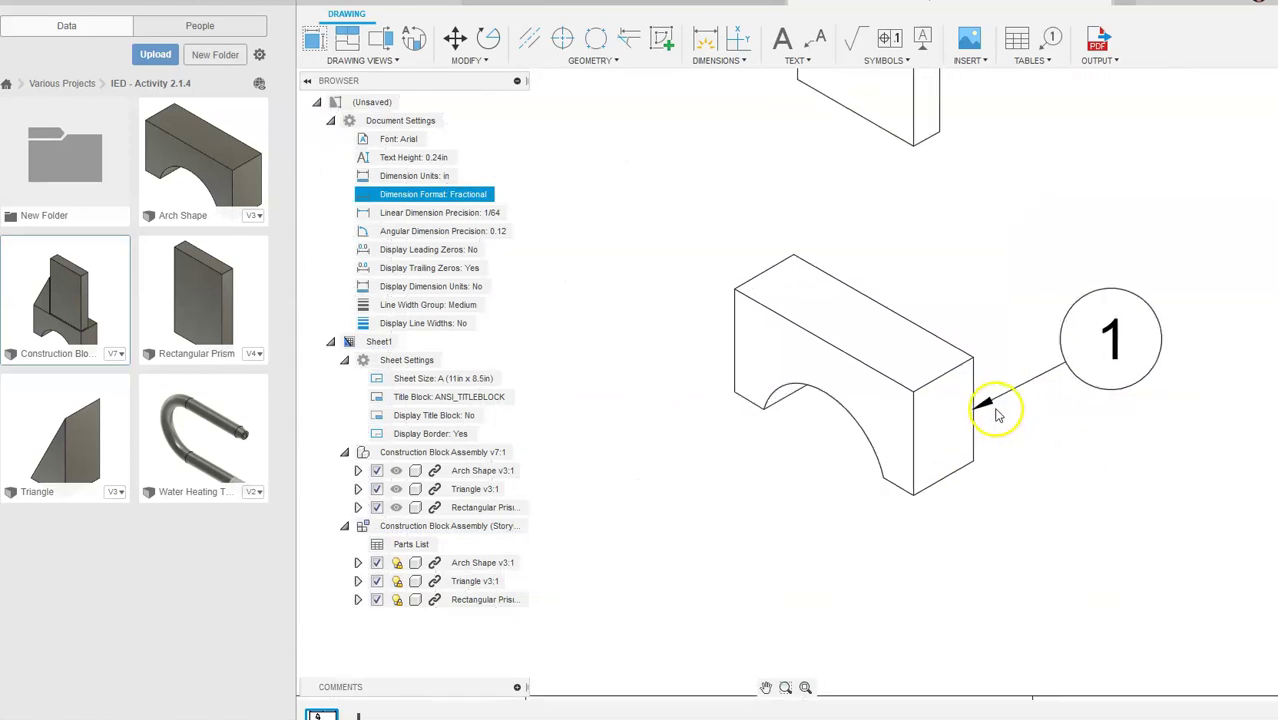
scroll(967, 418, "down", 4)
scroll(985, 188, "up", 4)
scroll(946, 190, "down", 2)
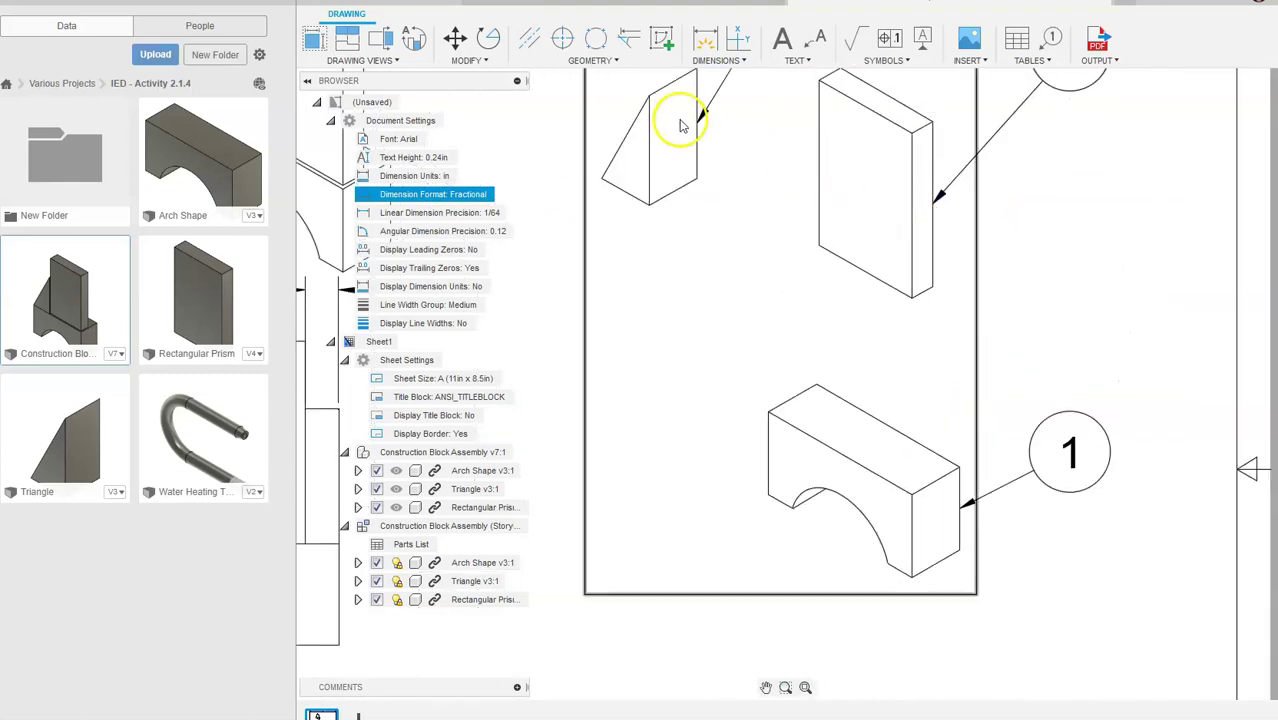
scroll(700, 180, "down", 4)
middle_click_drag(713, 207, 919, 251)
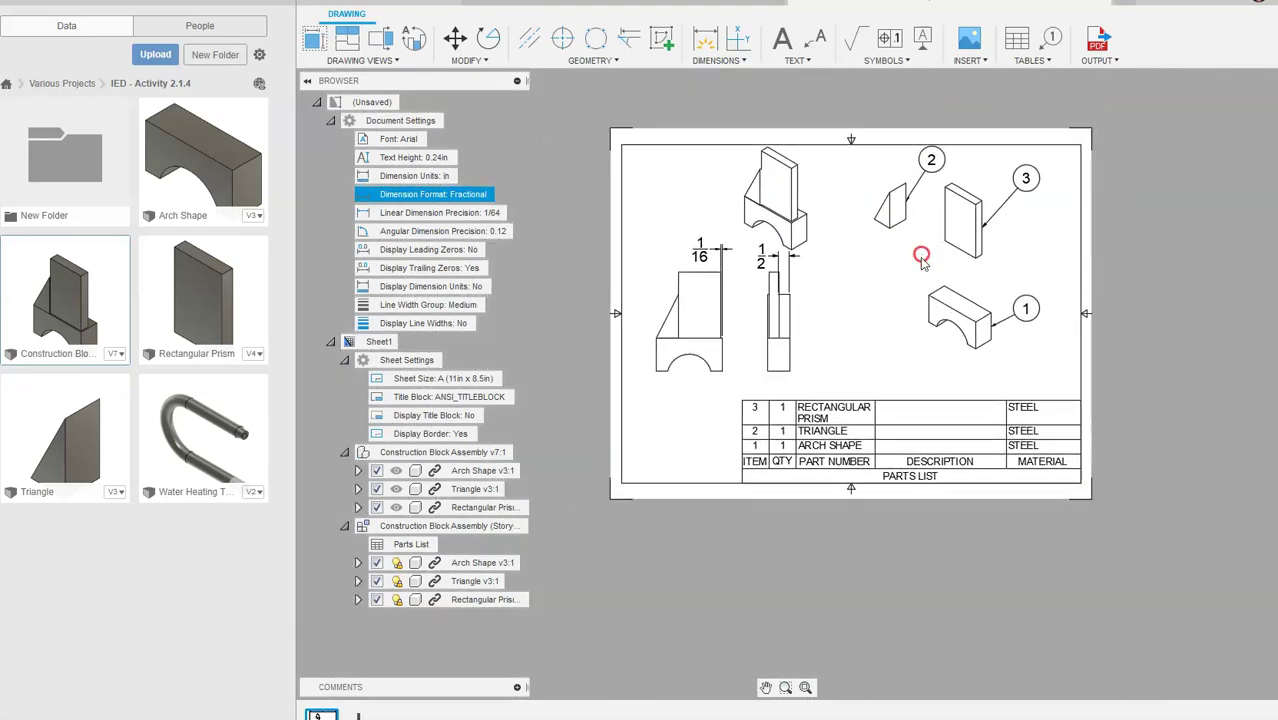
Step: Add an extra standard balloon to the rectangular prism's lower edge in the exploded view and delete it again
left_click(1054, 37)
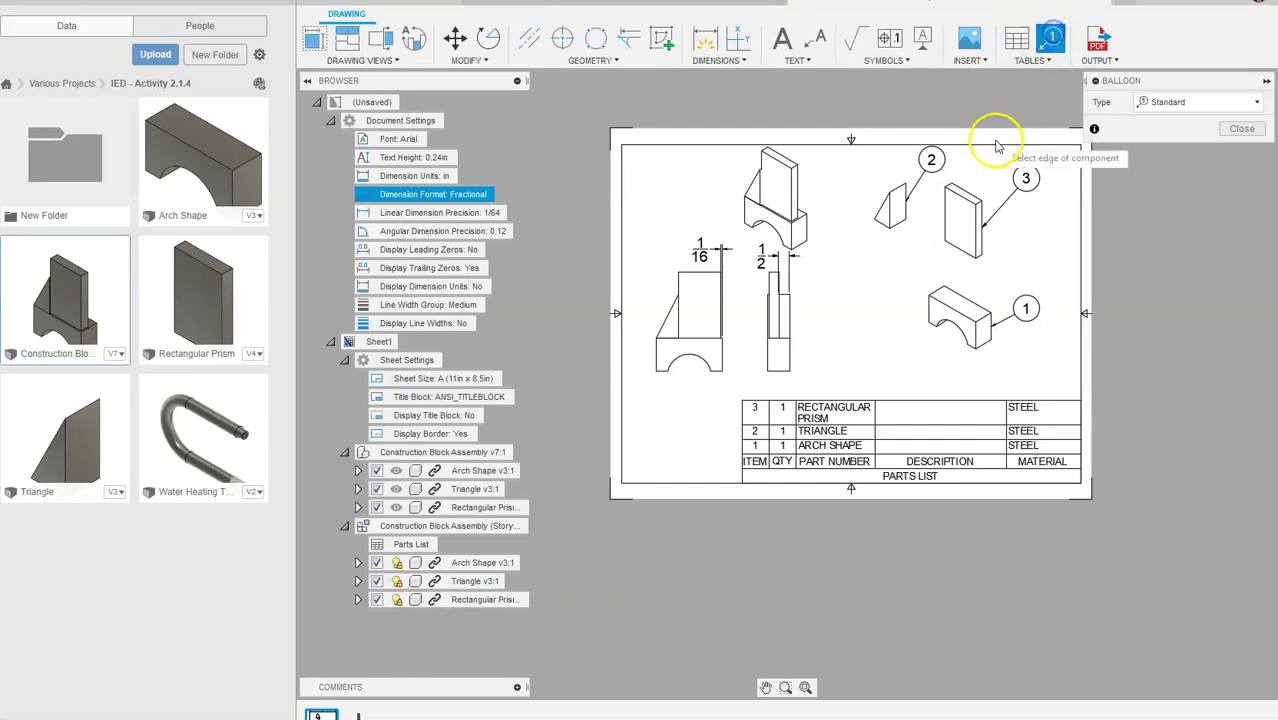
scroll(964, 265, "up", 3)
left_click(959, 250)
left_click(901, 268)
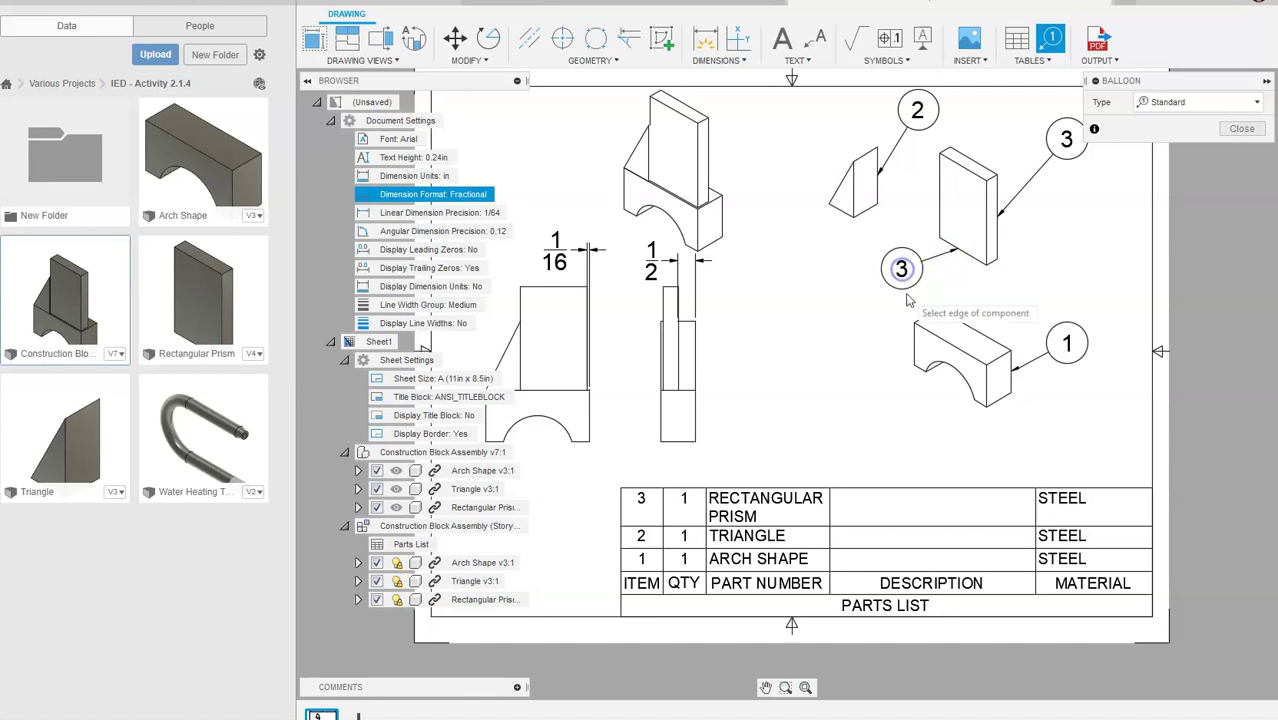
key("Escape")
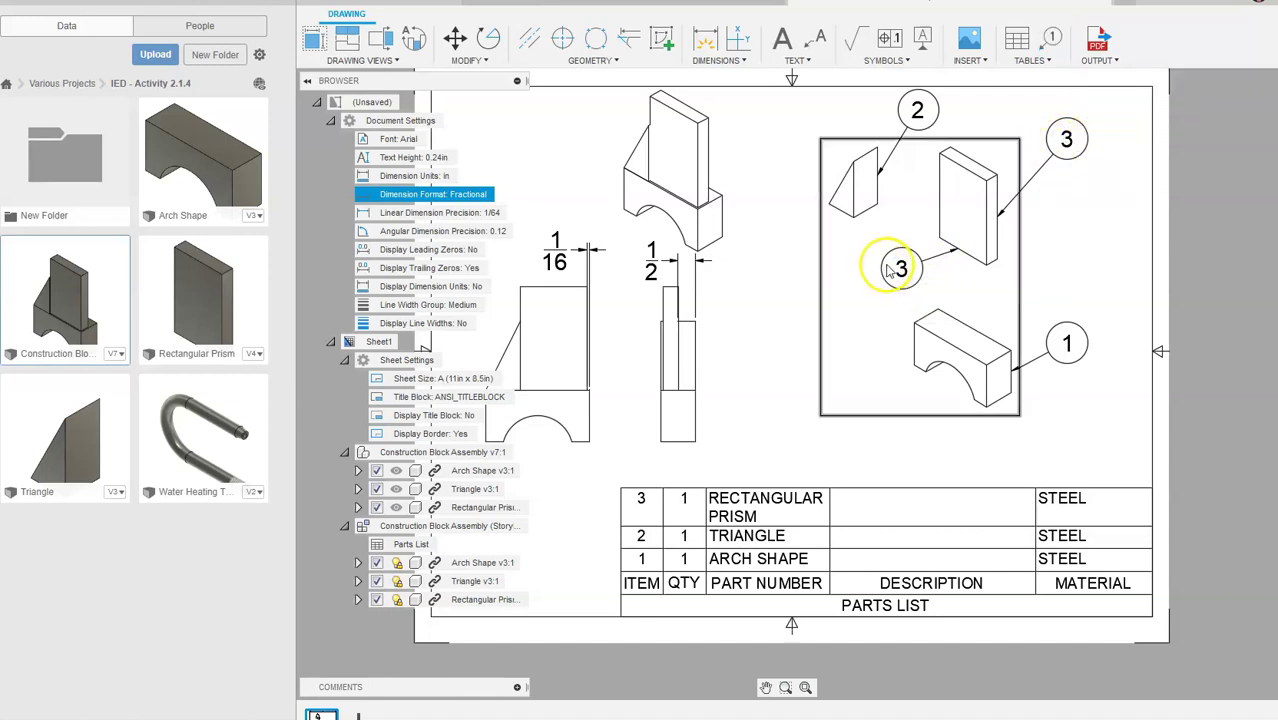
left_click(904, 268)
key("Delete")
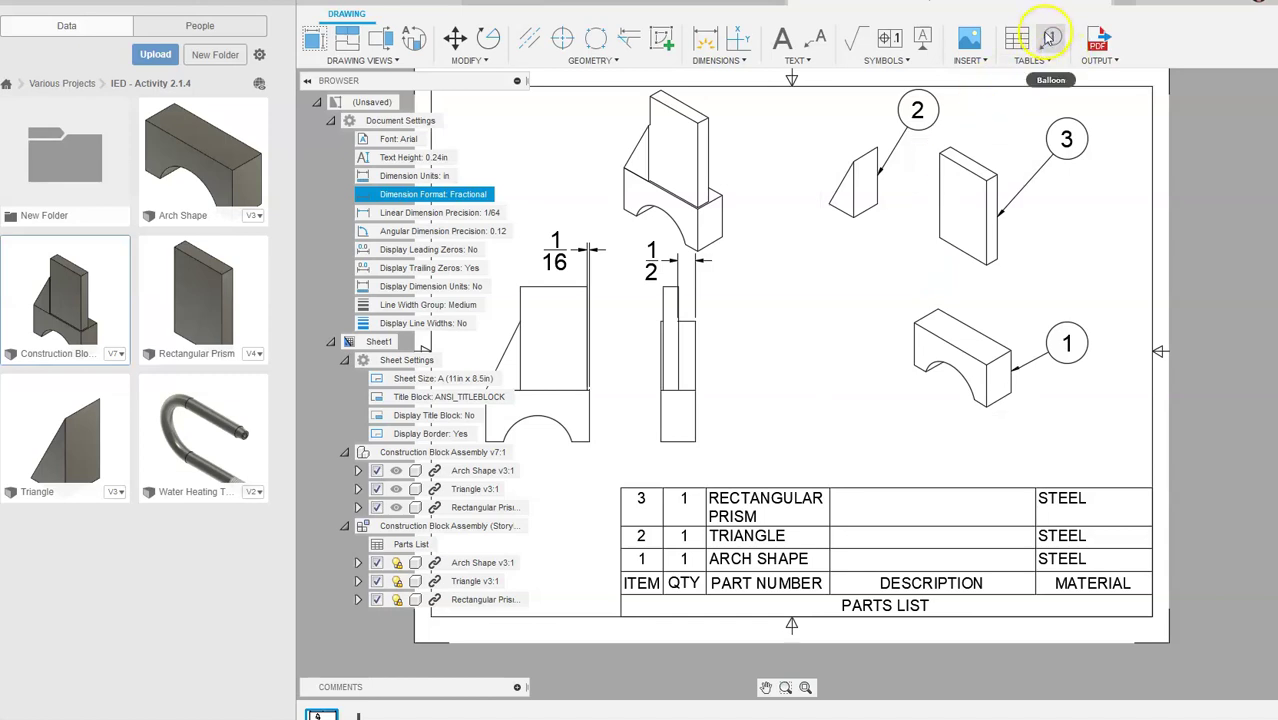
Step: Compare the parts list's part numbers, descriptions and materials with the table on the PLTW reference sheet
scroll(882, 302, "down", 2)
middle_click_drag(876, 442, 991, 462)
scroll(991, 461, "up", 1)
scroll(1046, 497, "up", 1)
middle_click_drag(1040, 497, 873, 499)
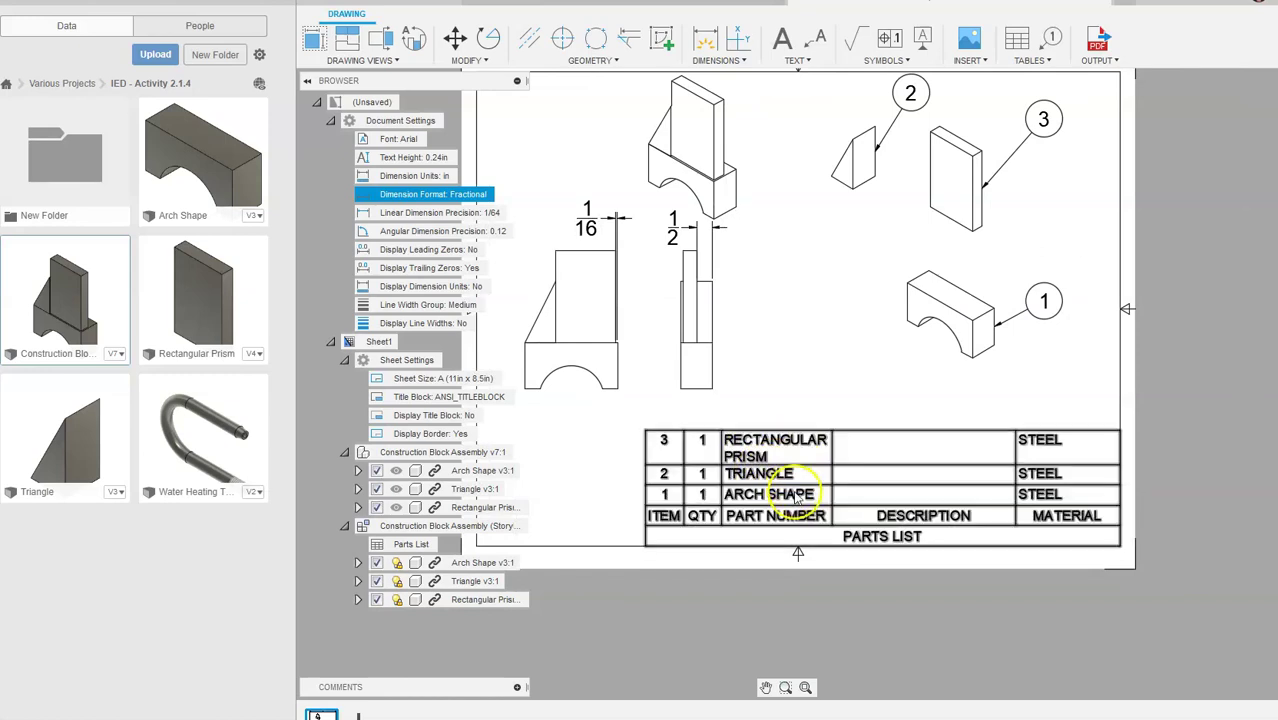
left_click(898, 473)
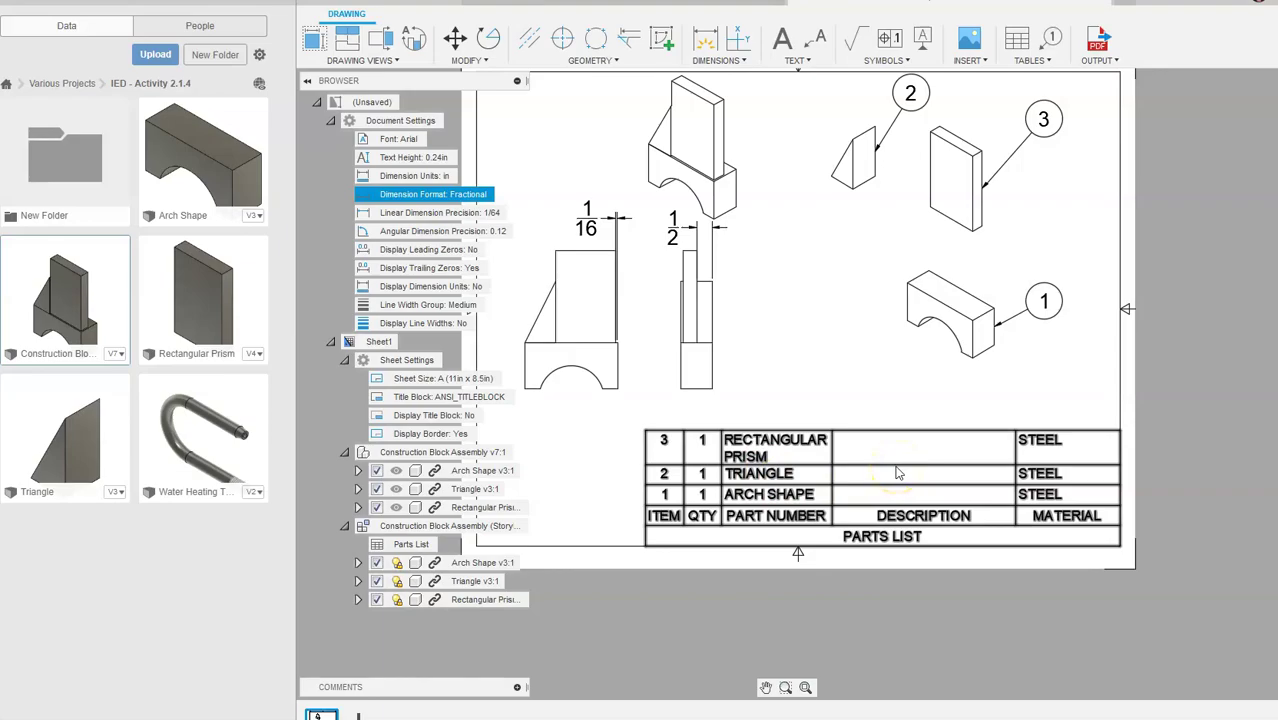
key("alt+Tab")
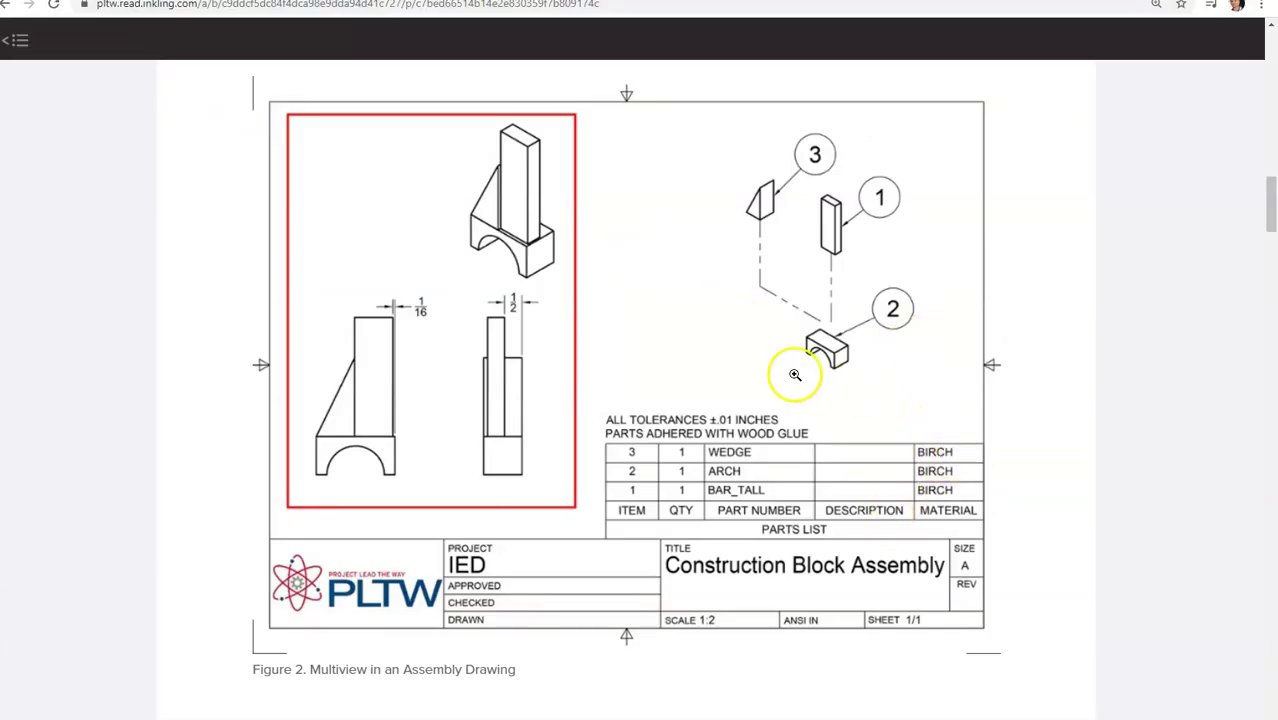
key("alt+Tab")
Step: Open the Rectangular Prism design from the project data to view the part
scroll(837, 312, "down", 2)
middle_click_drag(843, 341, 906, 404)
left_click(219, 299)
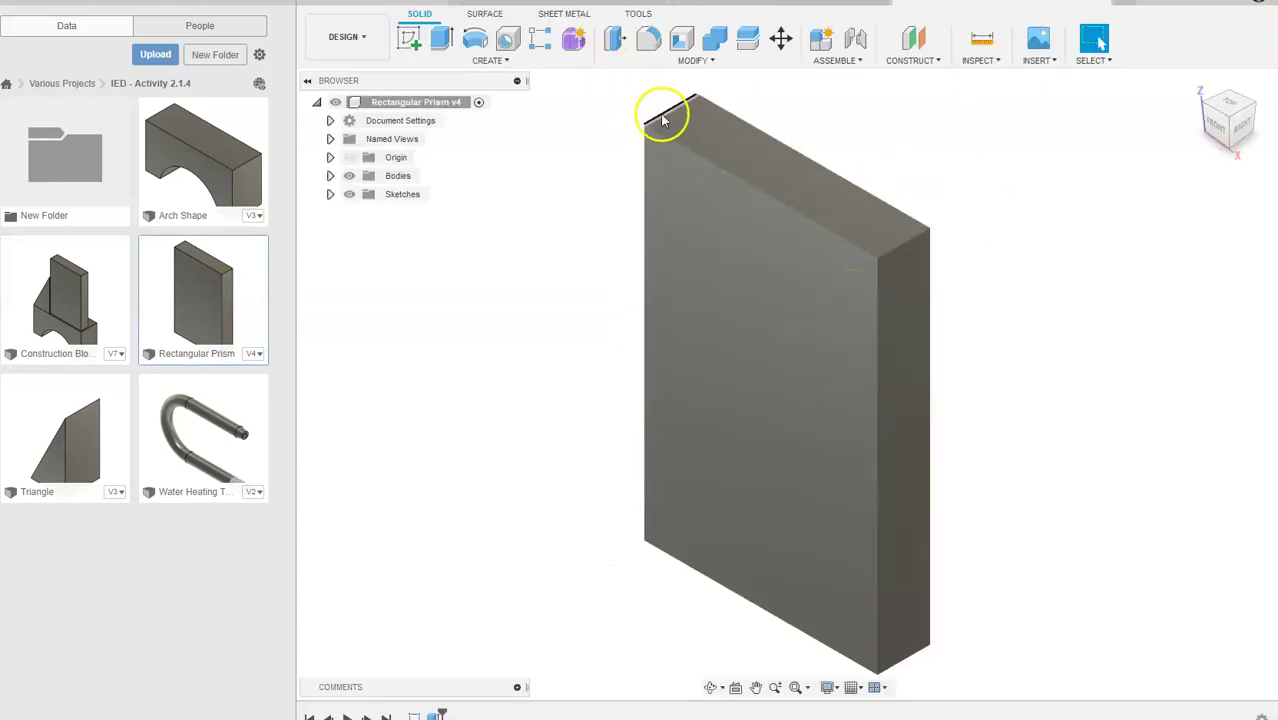
Step: Check the notes on the PLTW reference sheet and place a text box above the parts list in the drawing
key("alt+Tab")
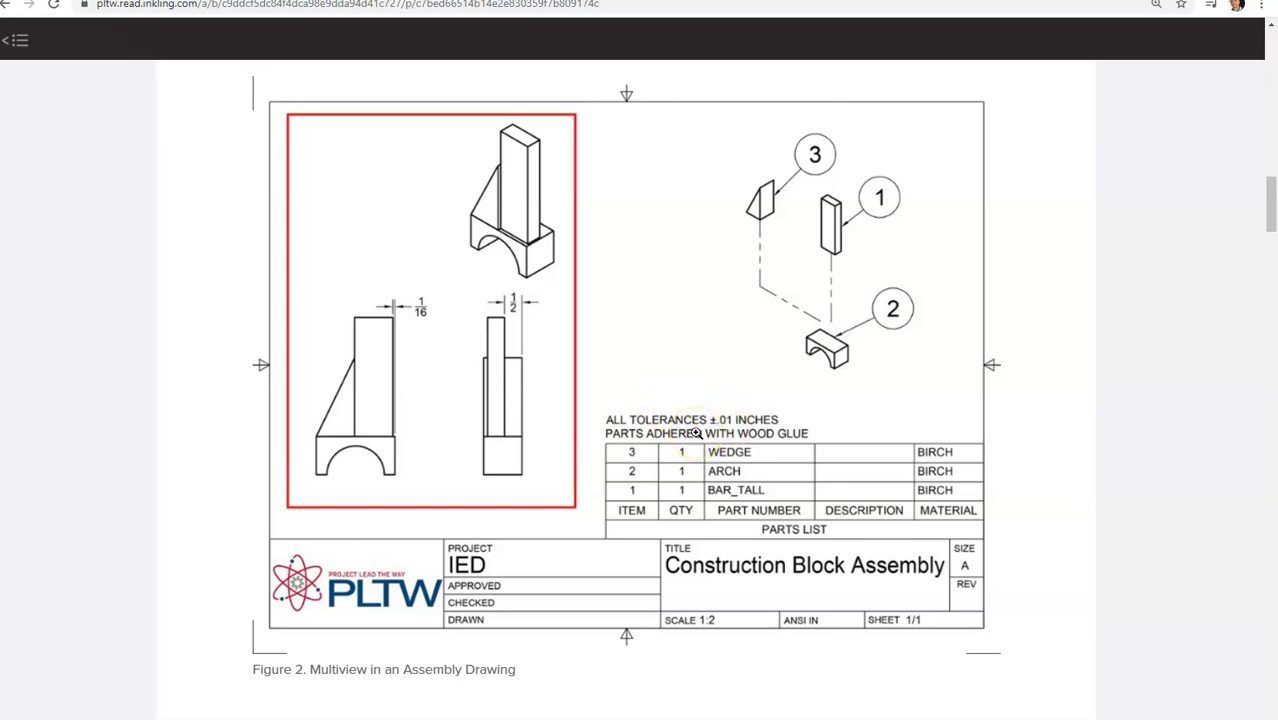
key("alt+Tab")
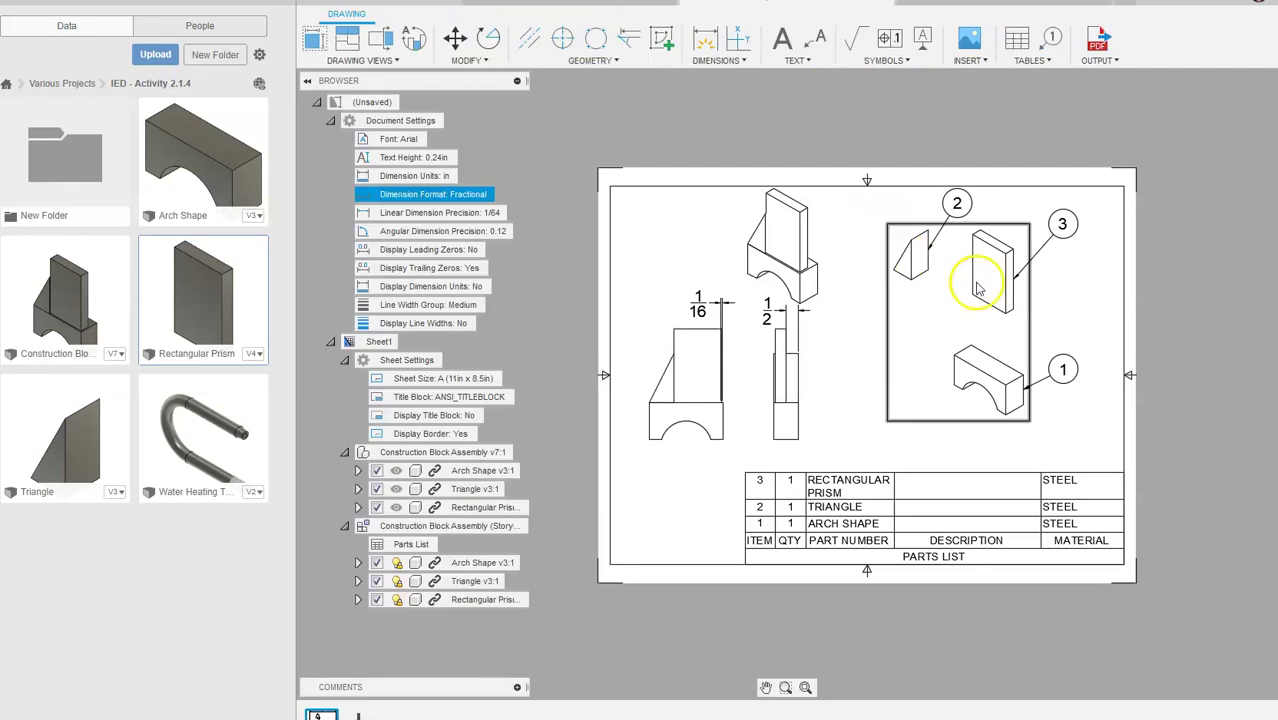
left_click(782, 38)
left_click(851, 398)
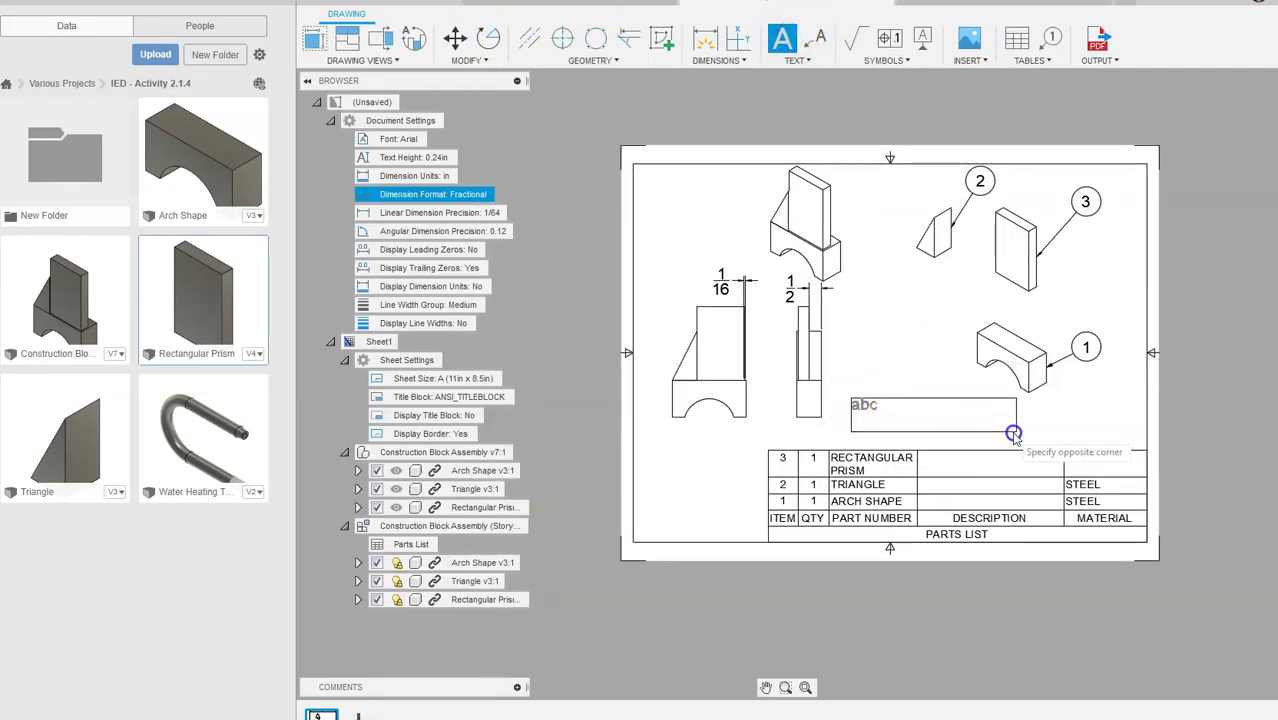
left_click(1059, 443)
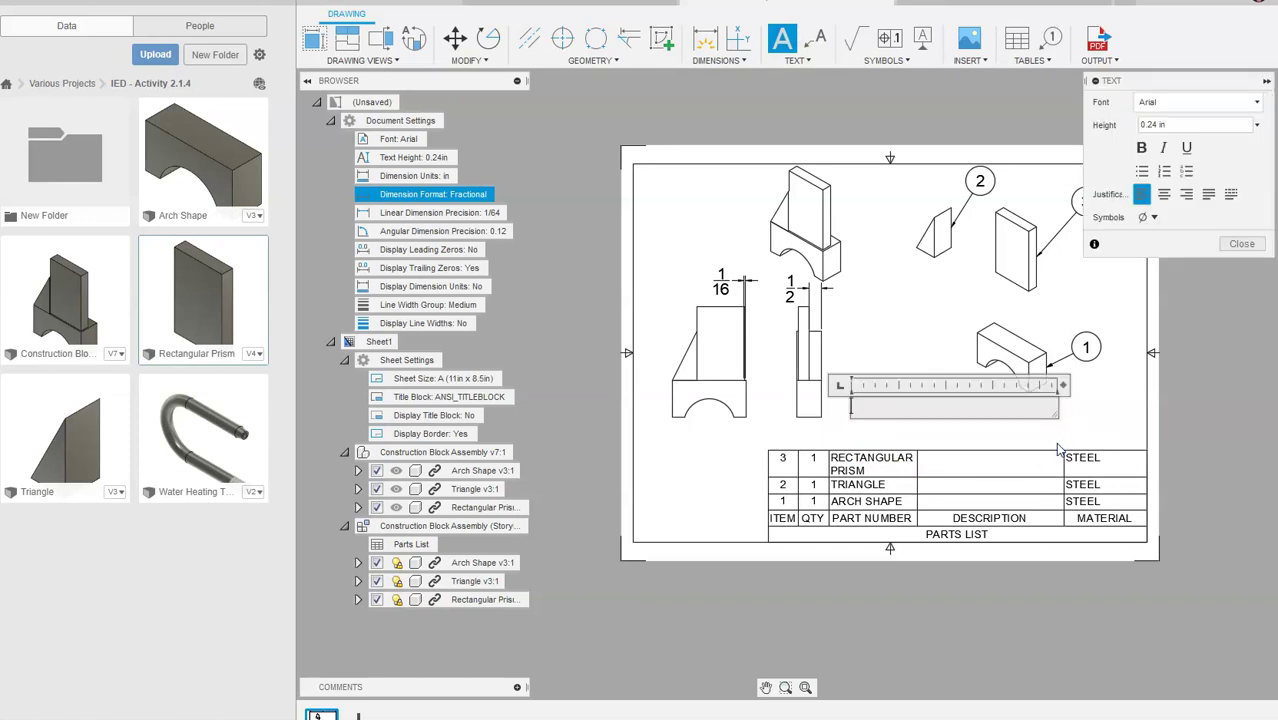
Step: Enter "ALL TOLERANCES" followed by the ± symbol in the text box, following the PLTW reference sheet
key("alt+Tab")
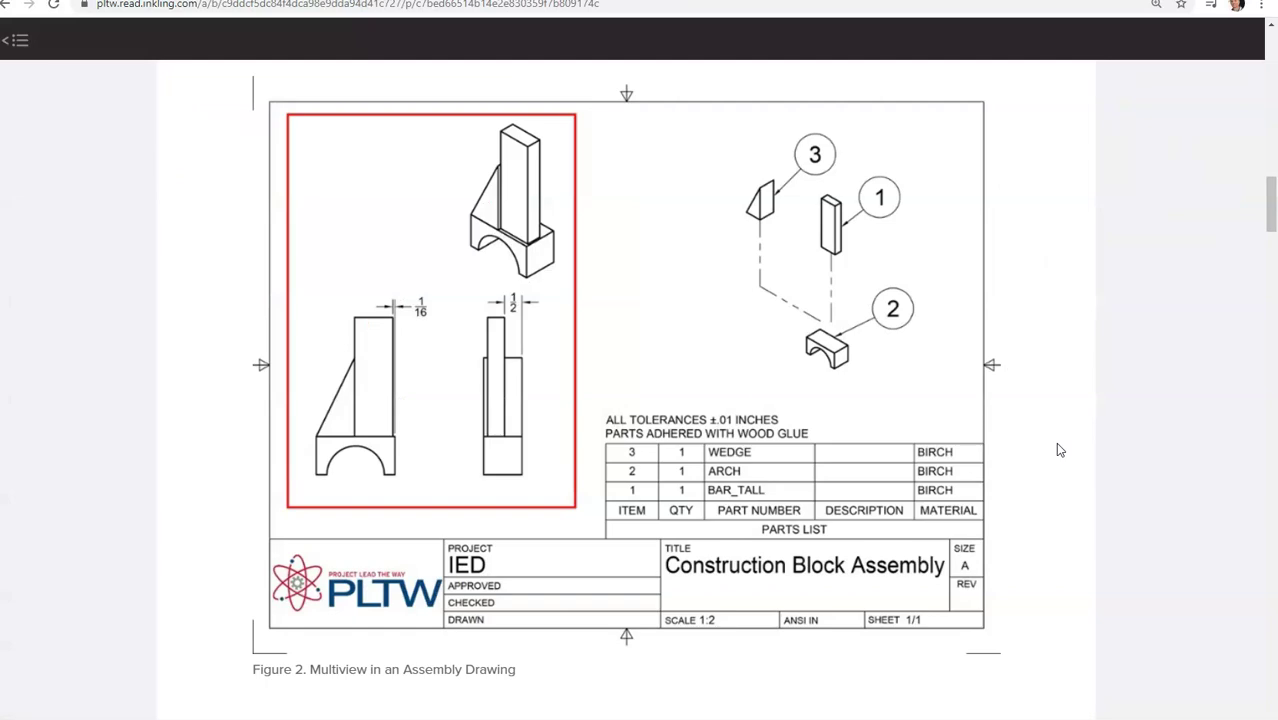
key("alt+Tab")
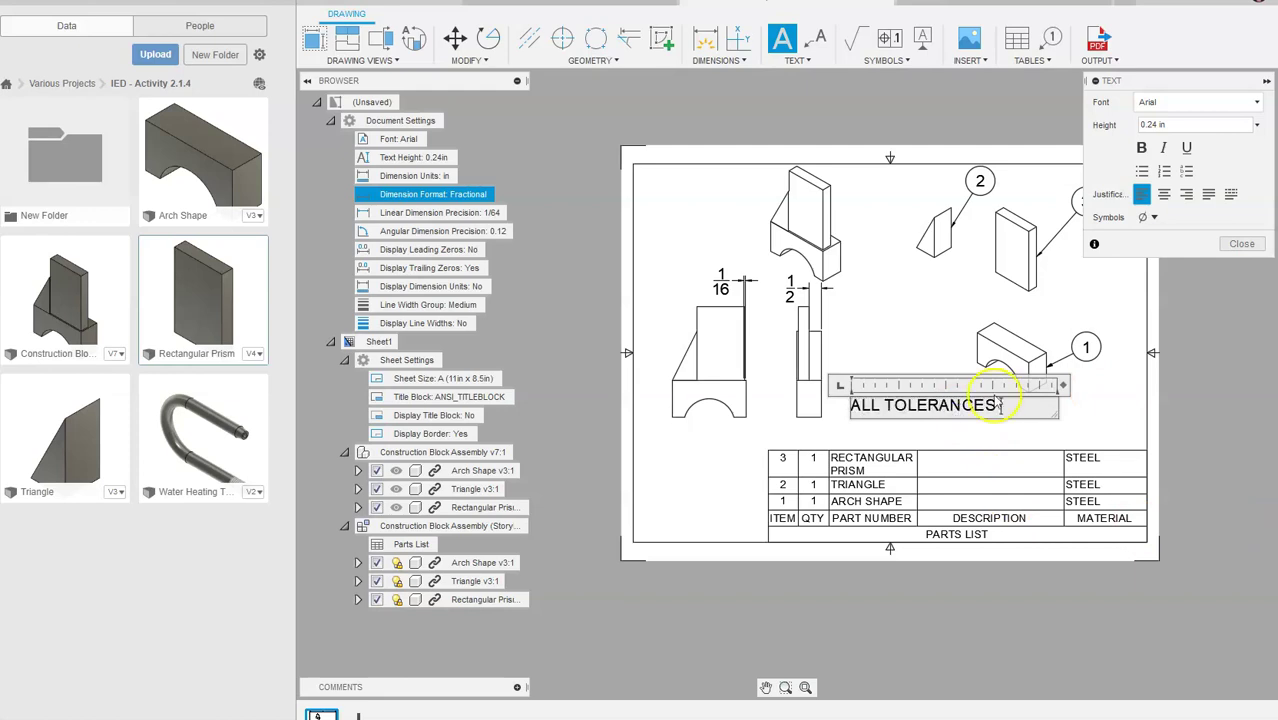
left_click(1151, 217)
left_click(1165, 237)
key("alt+Tab")
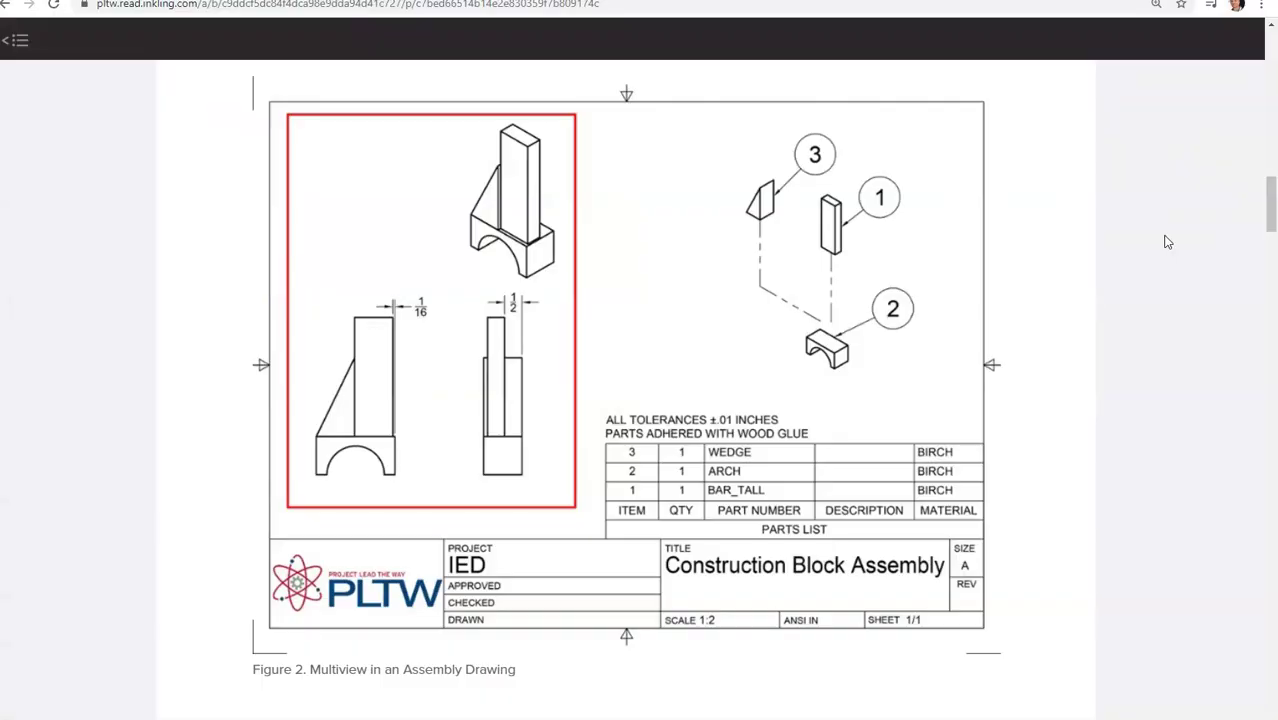
key("alt+Tab")
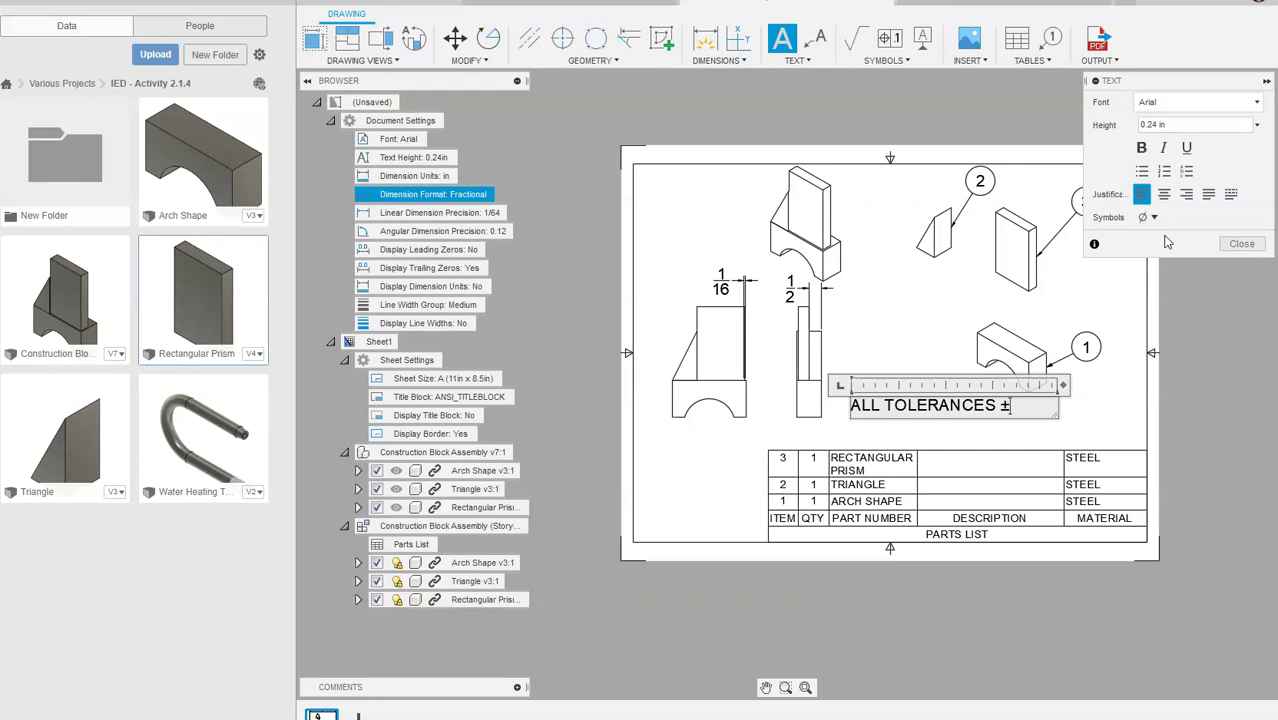
Step: Complete the tolerance note with ".01 INCHES" per the reference sheet and start a second line
scroll(1100, 345, "up", 1)
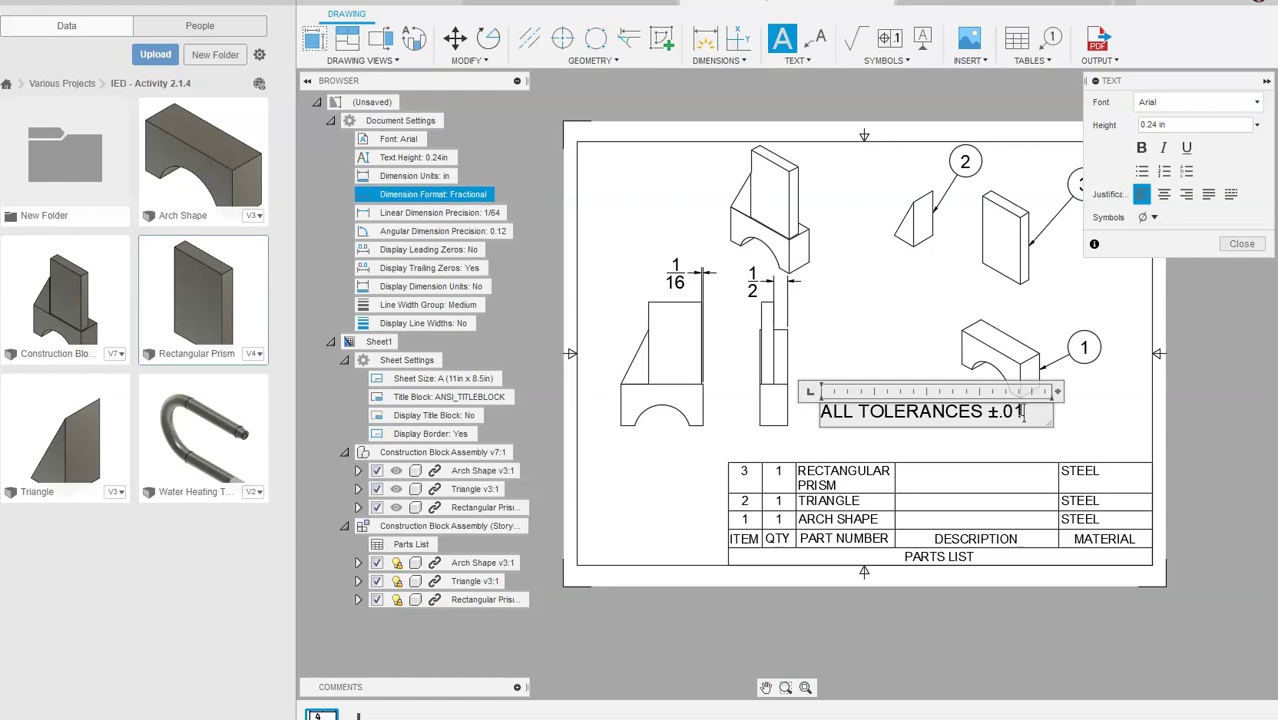
key("alt+Tab")
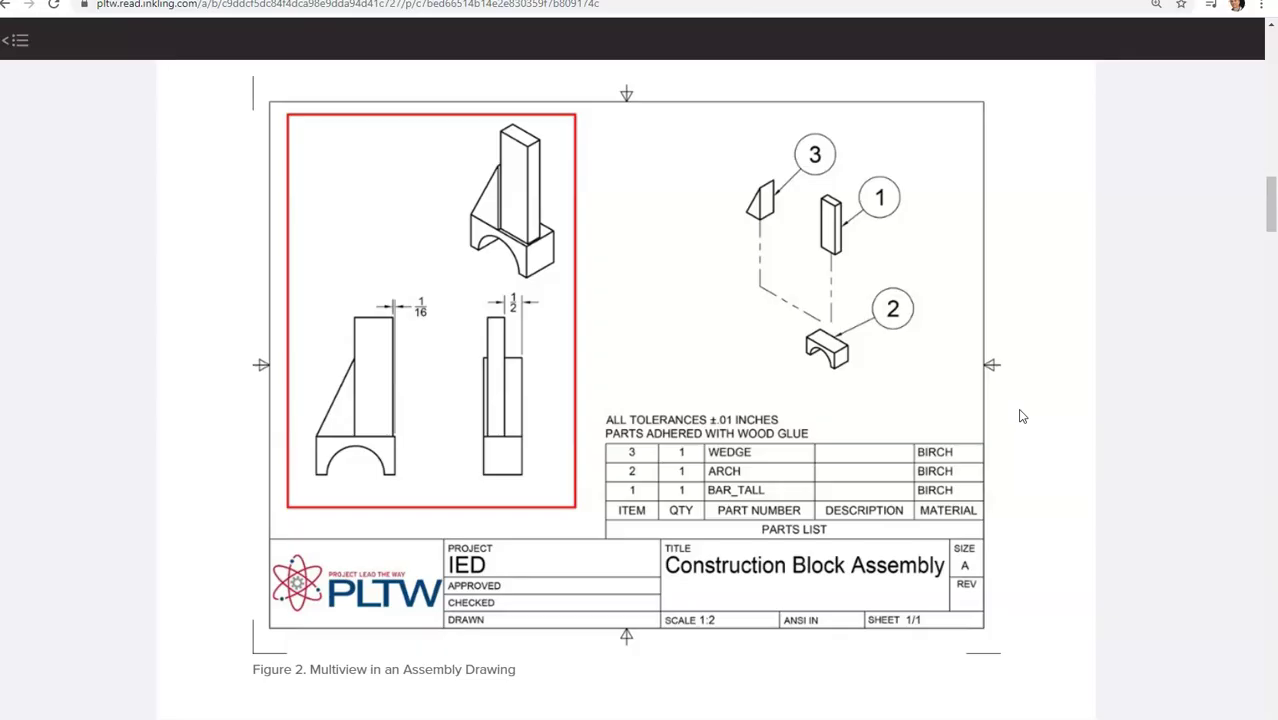
key("alt+Tab")
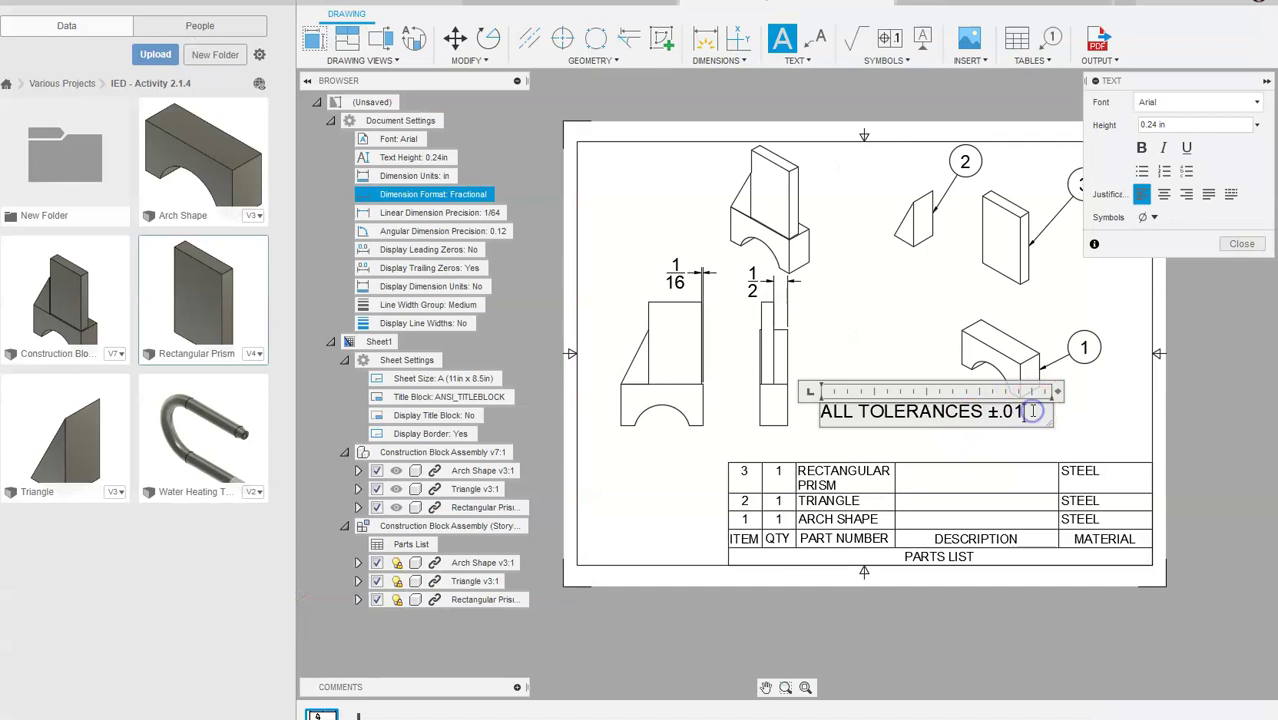
type("CHES")
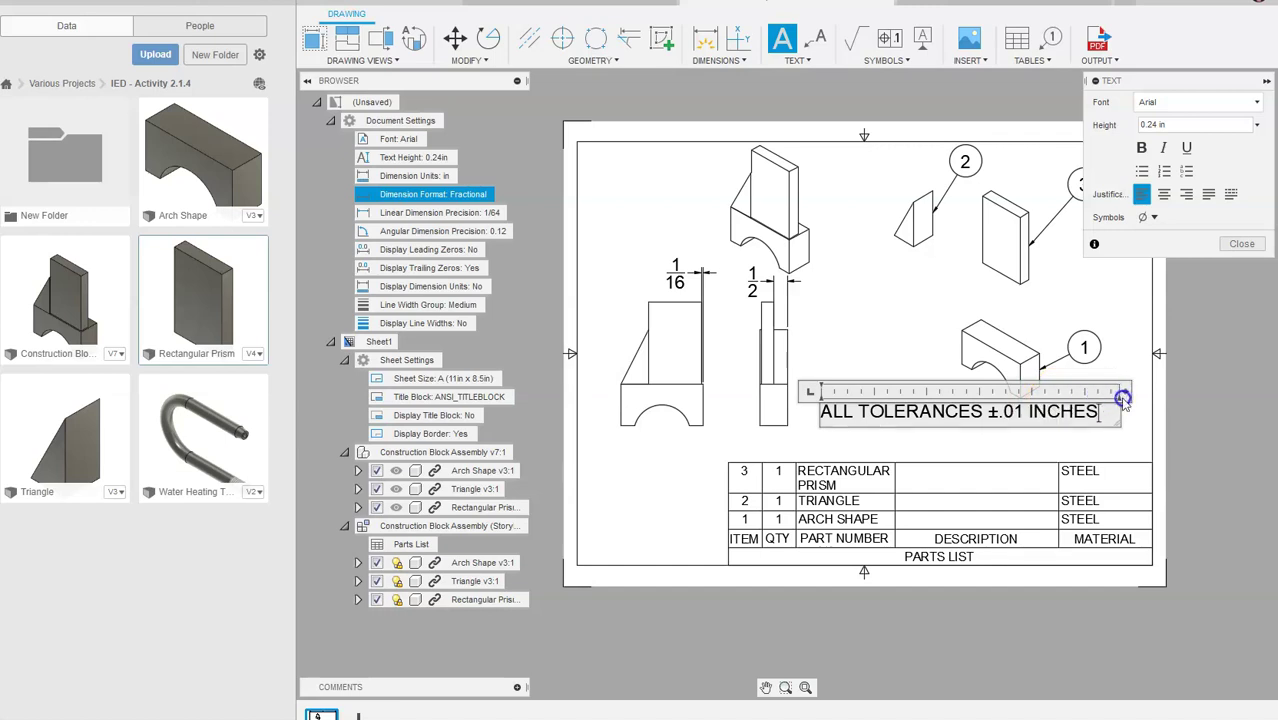
key("Return")
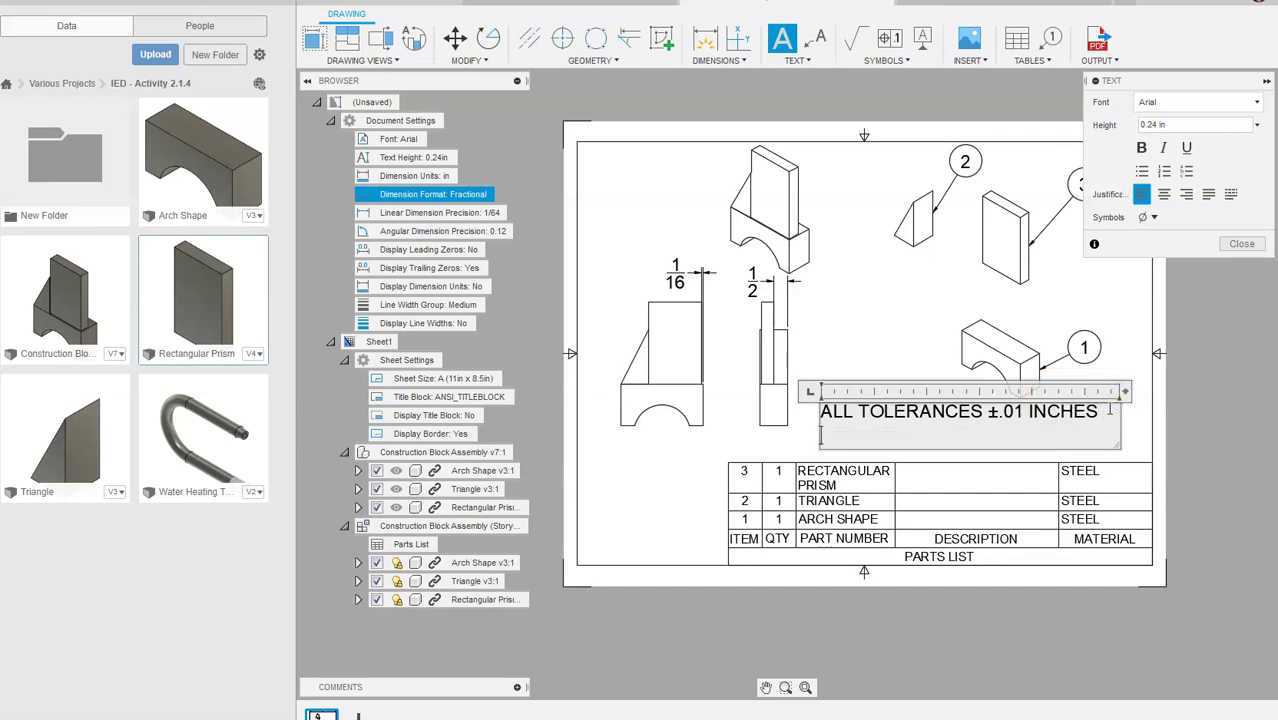
Step: Try to add the reference sheet's second note line and to reopen the tolerance note for editing
key("alt+Tab")
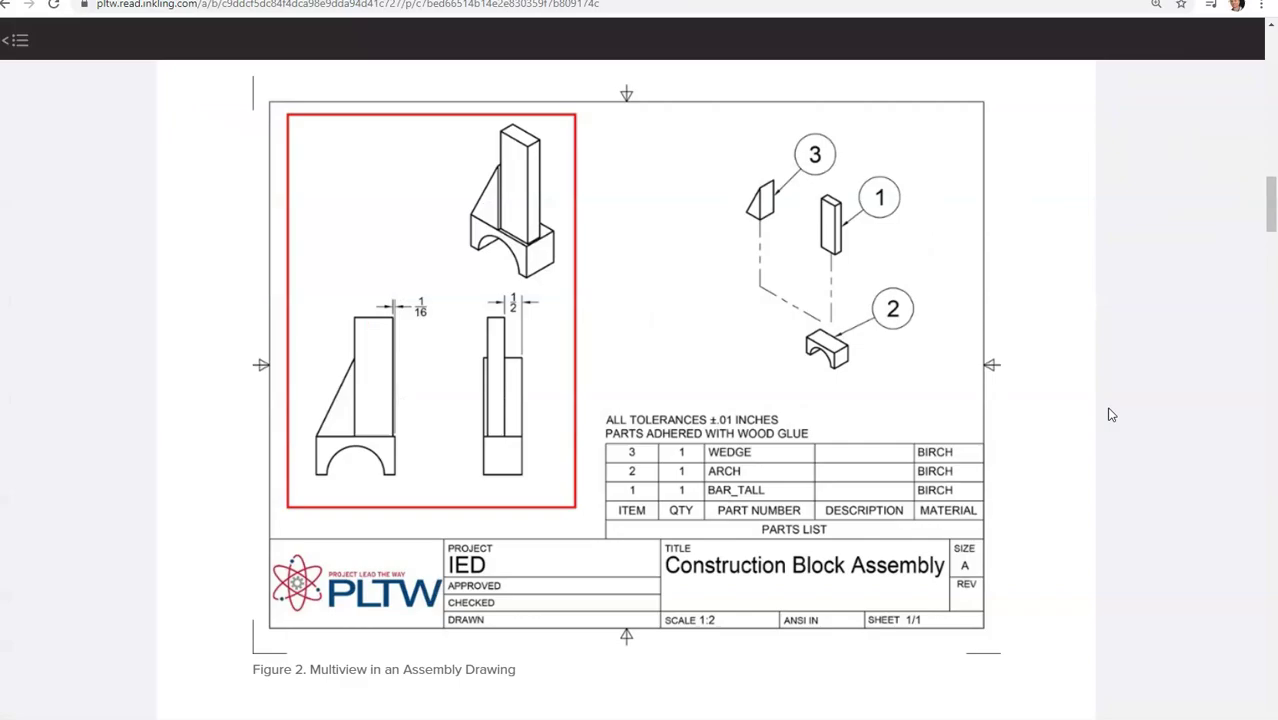
key("alt+Tab")
key("p")
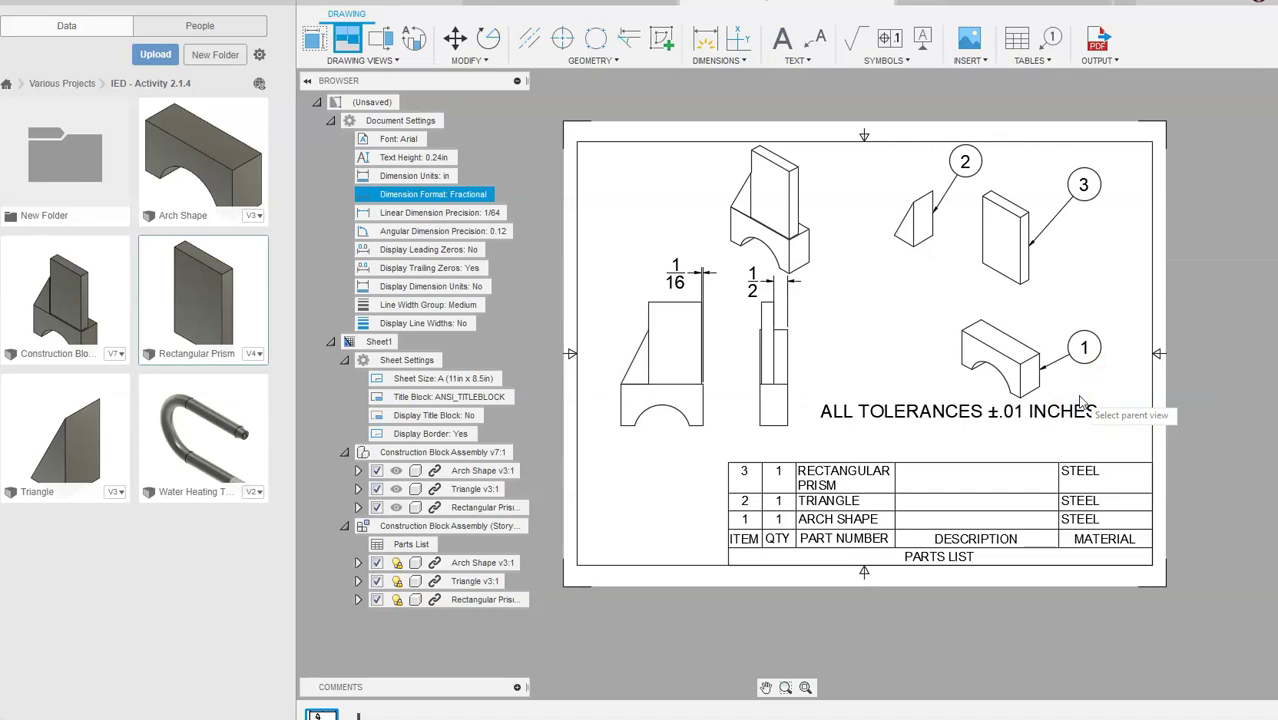
right_click(1080, 404)
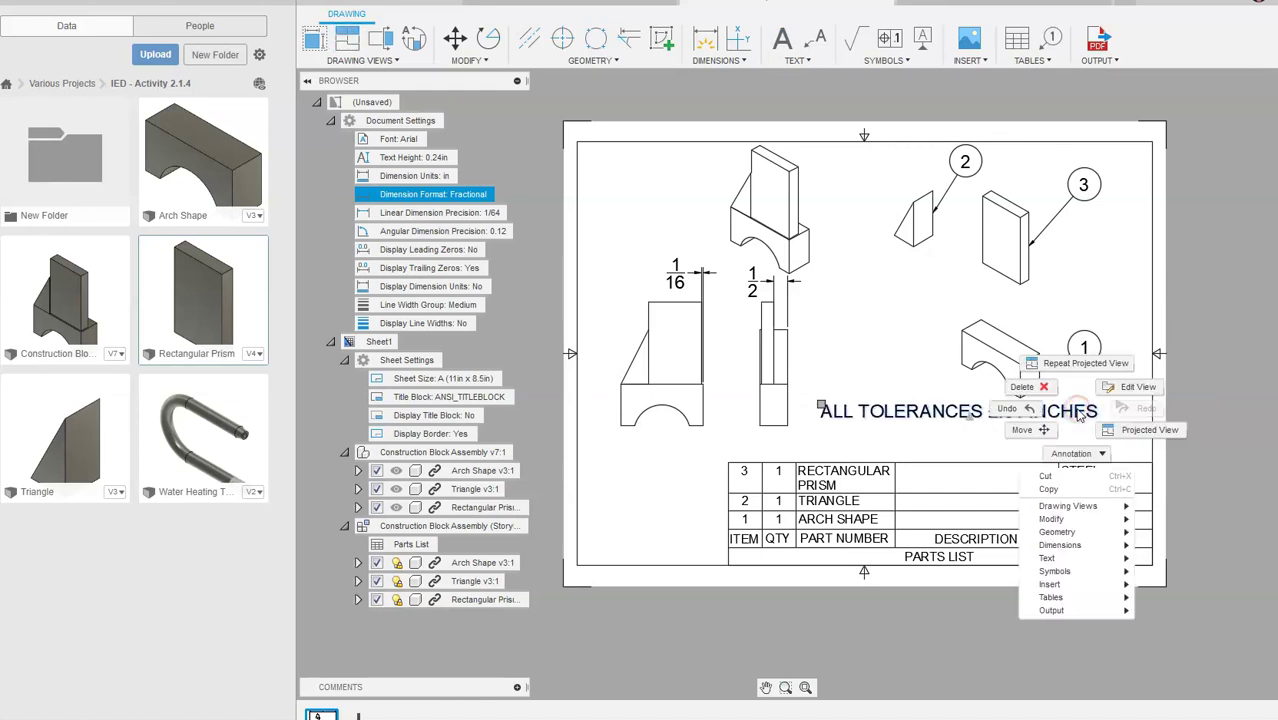
left_click(1135, 387)
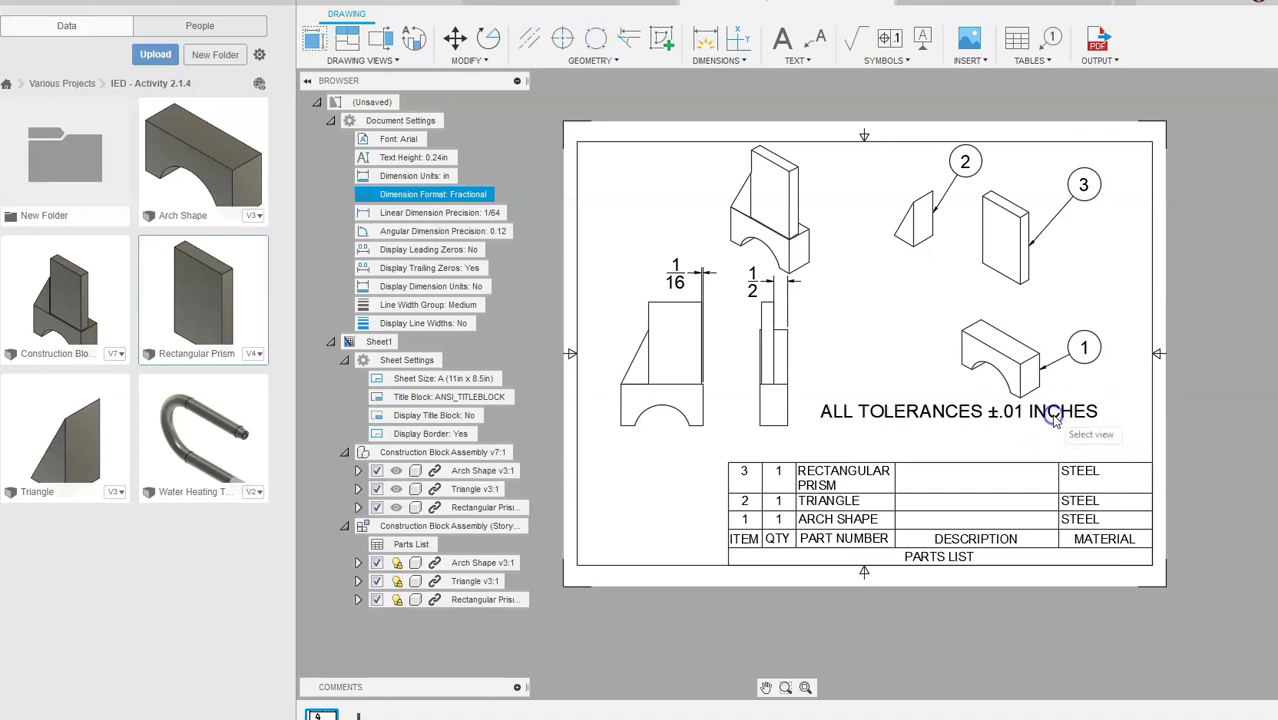
left_click(1020, 373)
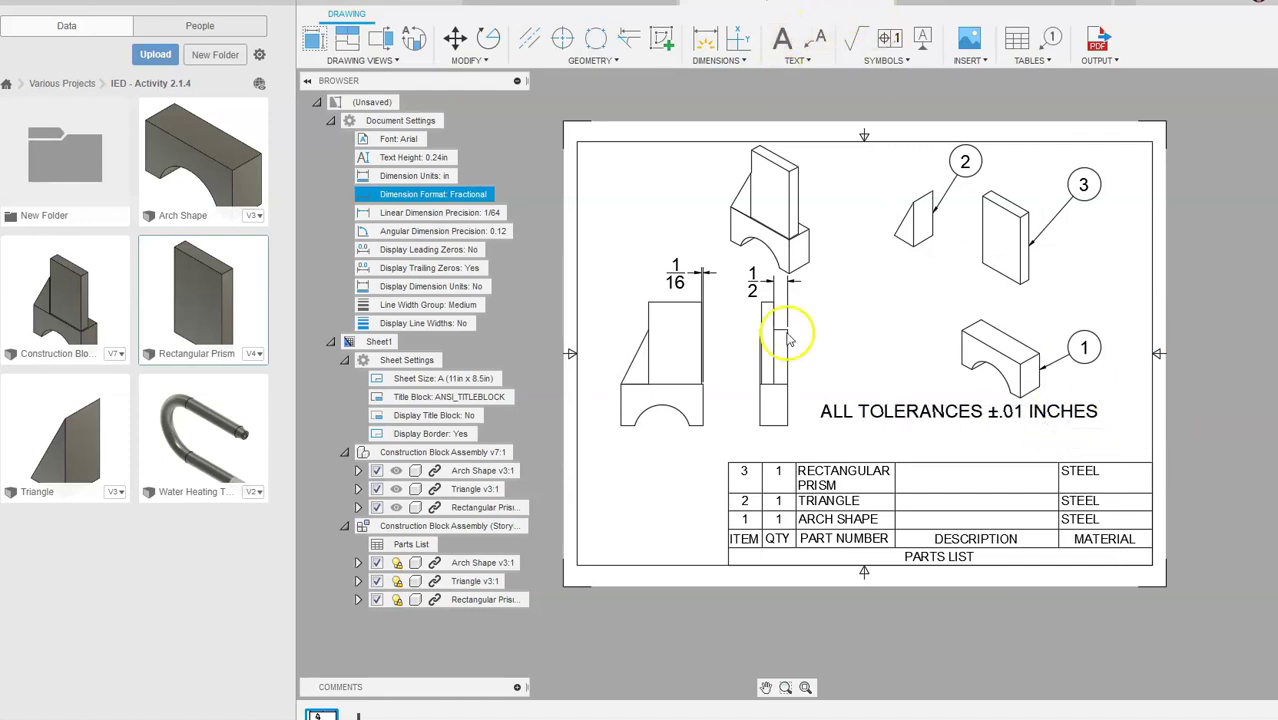
left_click(866, 415)
right_click(866, 418)
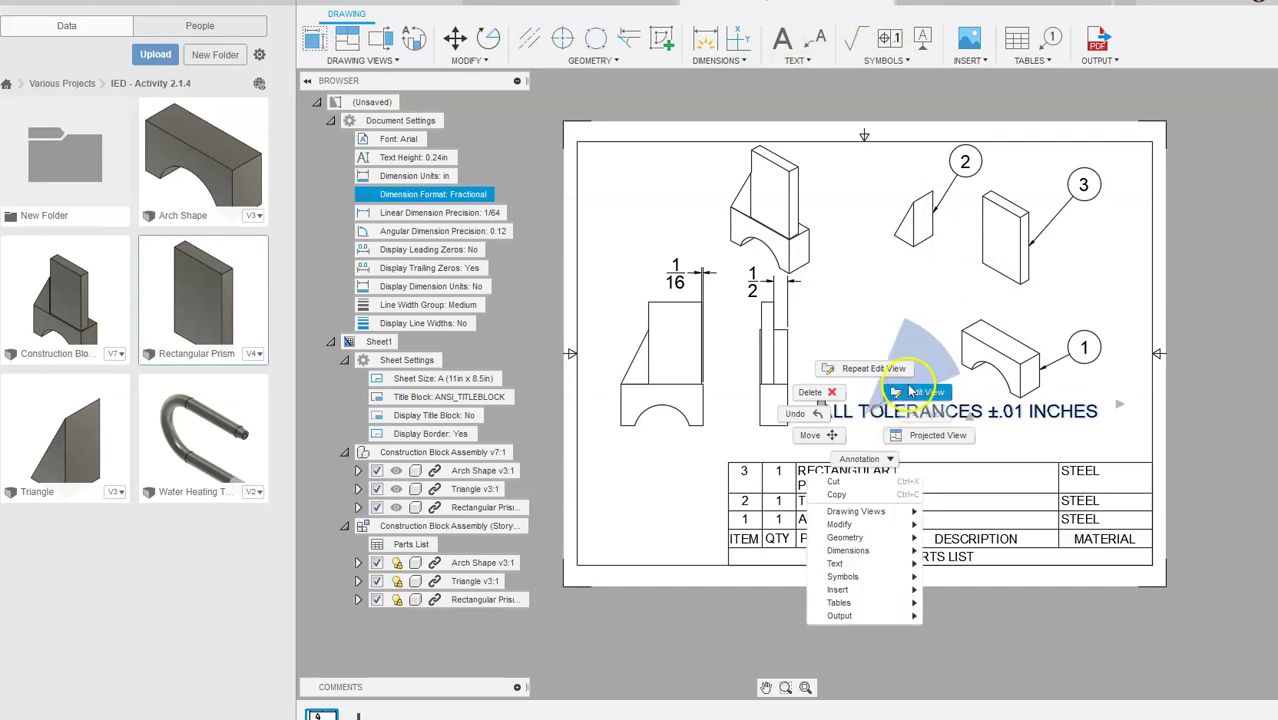
left_click(910, 418)
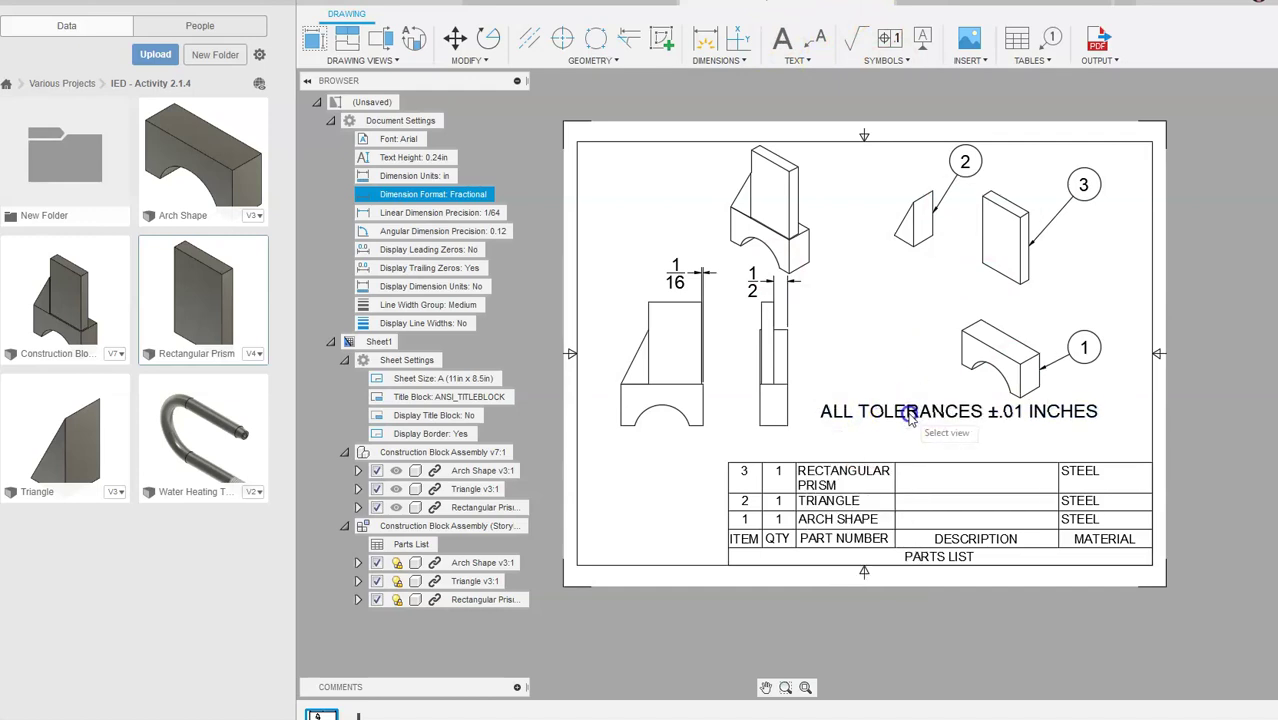
left_click(808, 177)
Step: Add a separate text note reading "PARTS ADHERED WITH WOOD GLUE" directly beneath the tolerance note
left_click(782, 38)
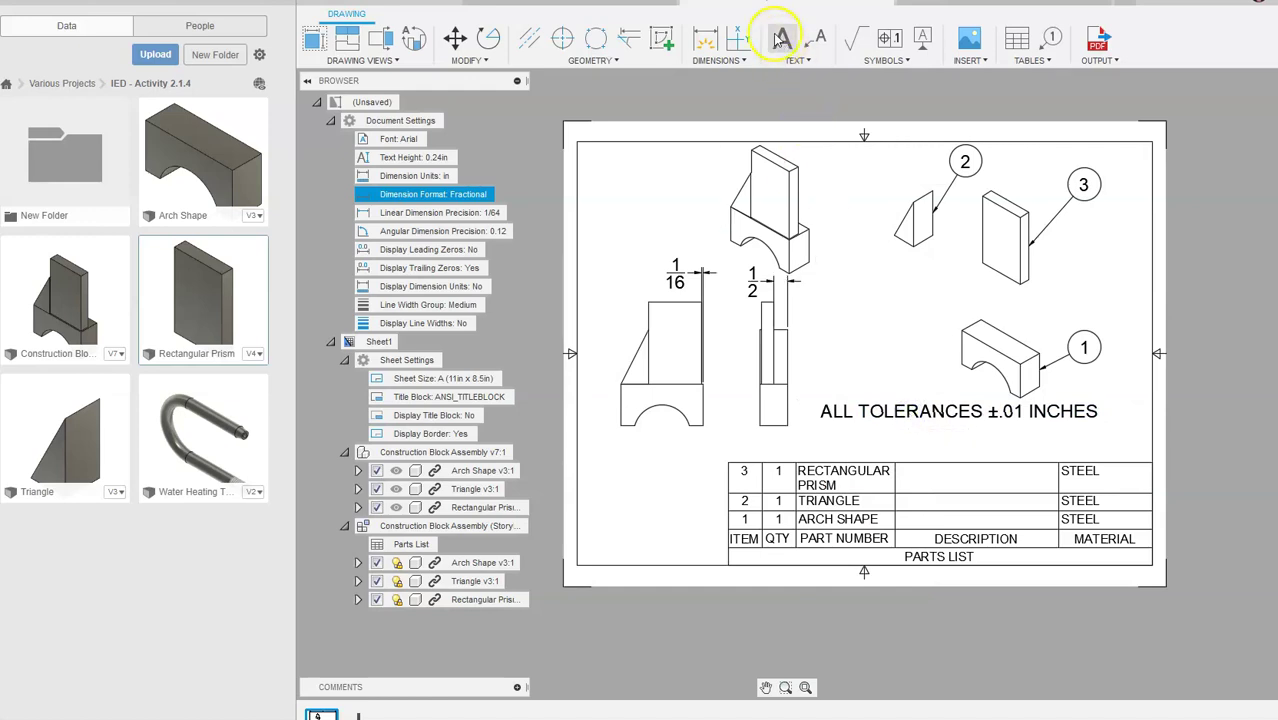
left_click(821, 419)
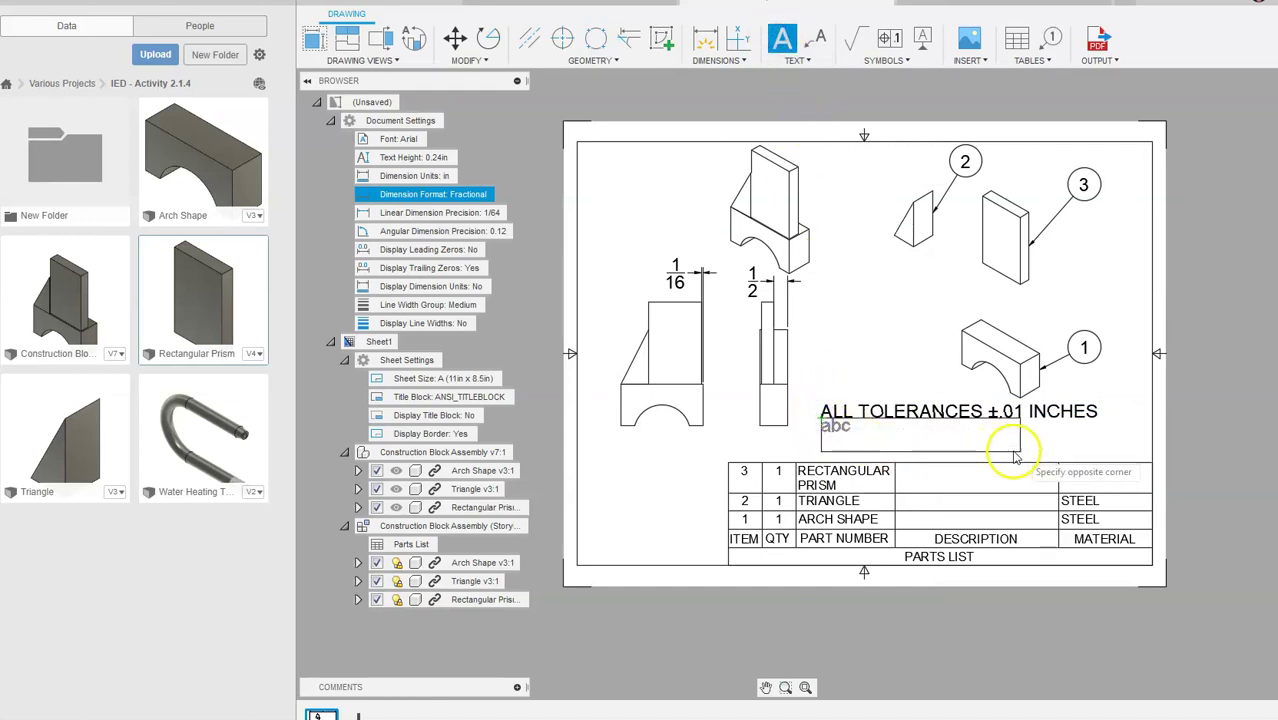
left_click(1098, 450)
type("PARTS ")
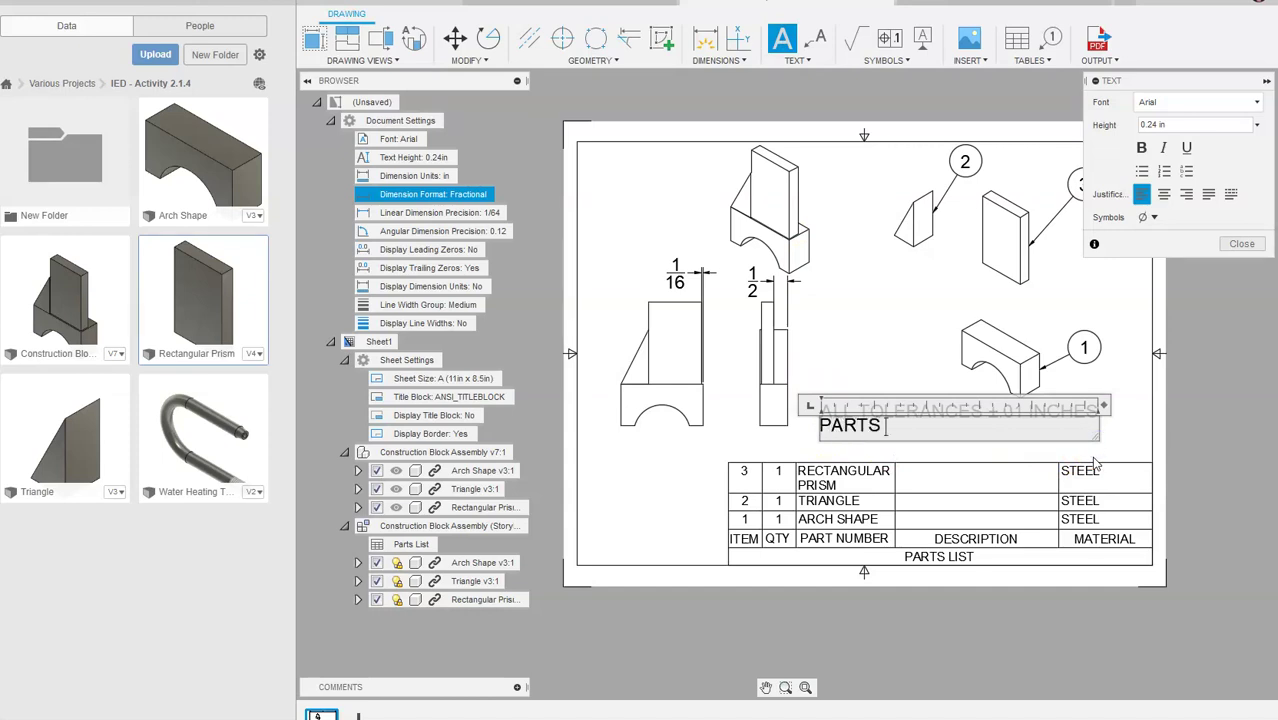
type("ADHERED WITH WOOD GLUE")
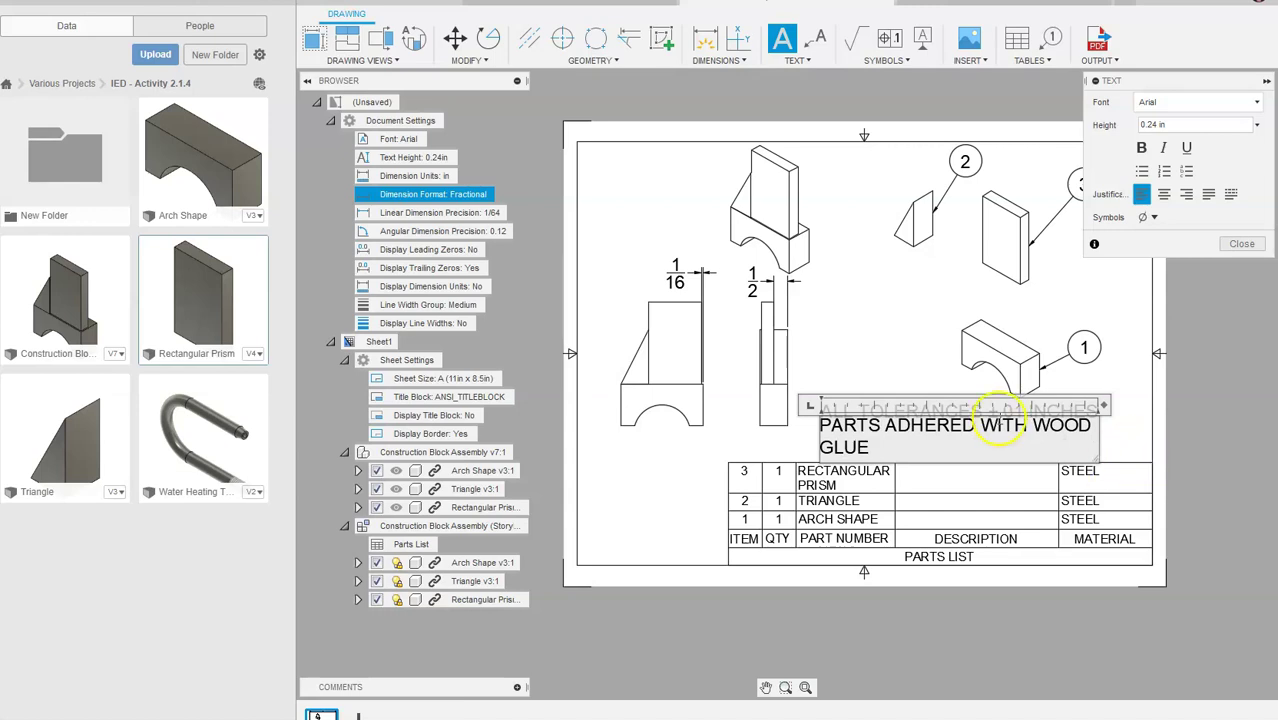
Step: Widen the wood glue note to fit on one line and move it down clear of the tolerance note
left_click_drag(1109, 410, 1152, 410)
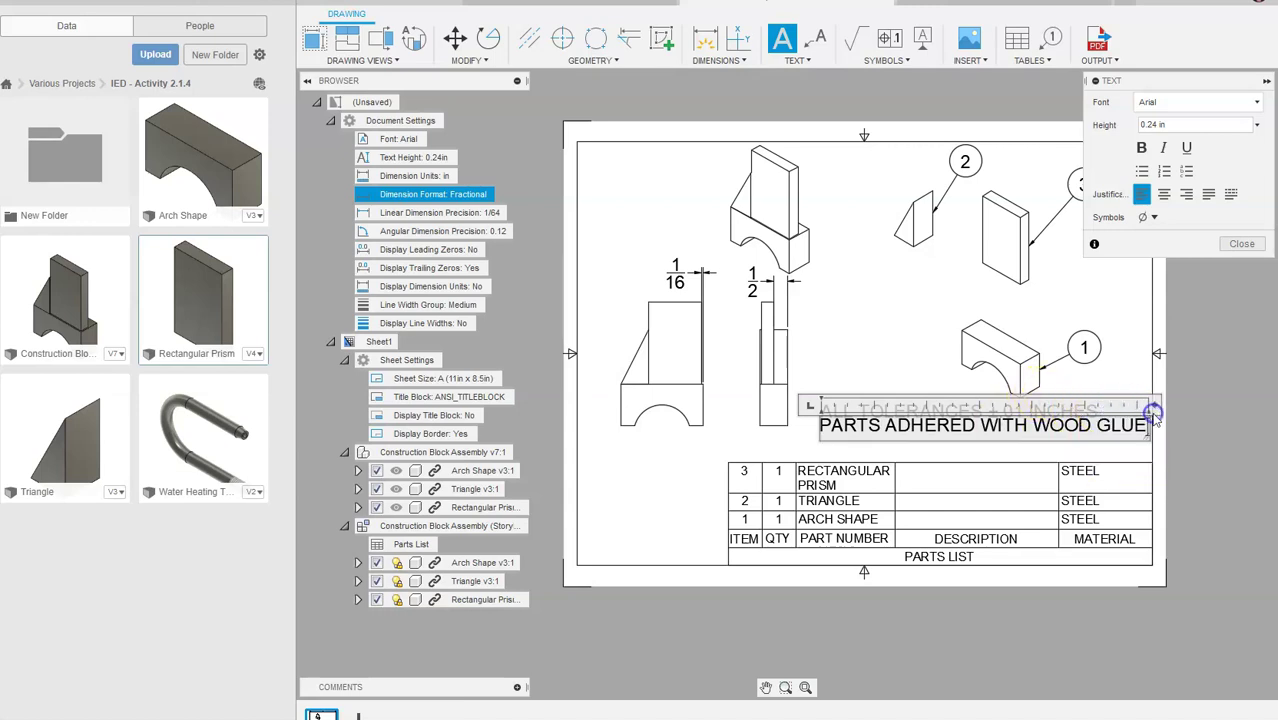
left_click(1245, 244)
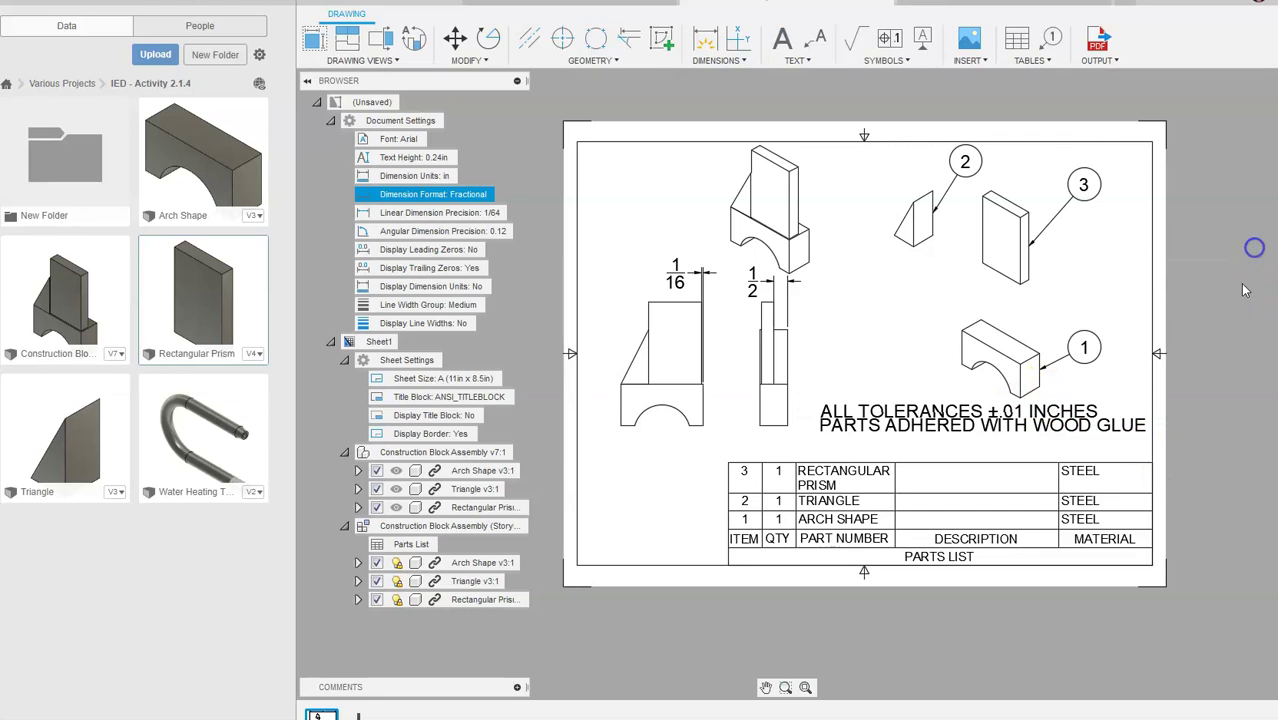
left_click_drag(821, 417, 825, 430)
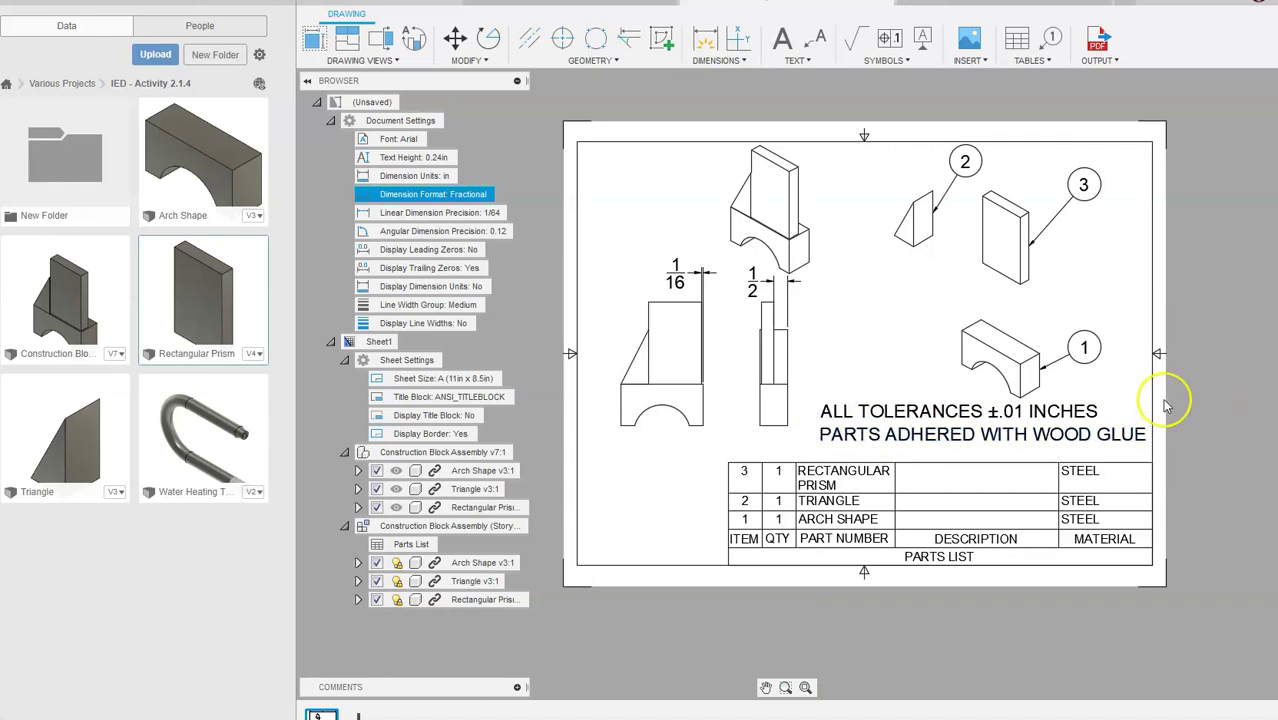
left_click(1123, 391)
Step: Check the drawing against the PLTW reference sheet and place a text box below the front view, beside the parts list
key("alt+Tab")
left_click(633, 377)
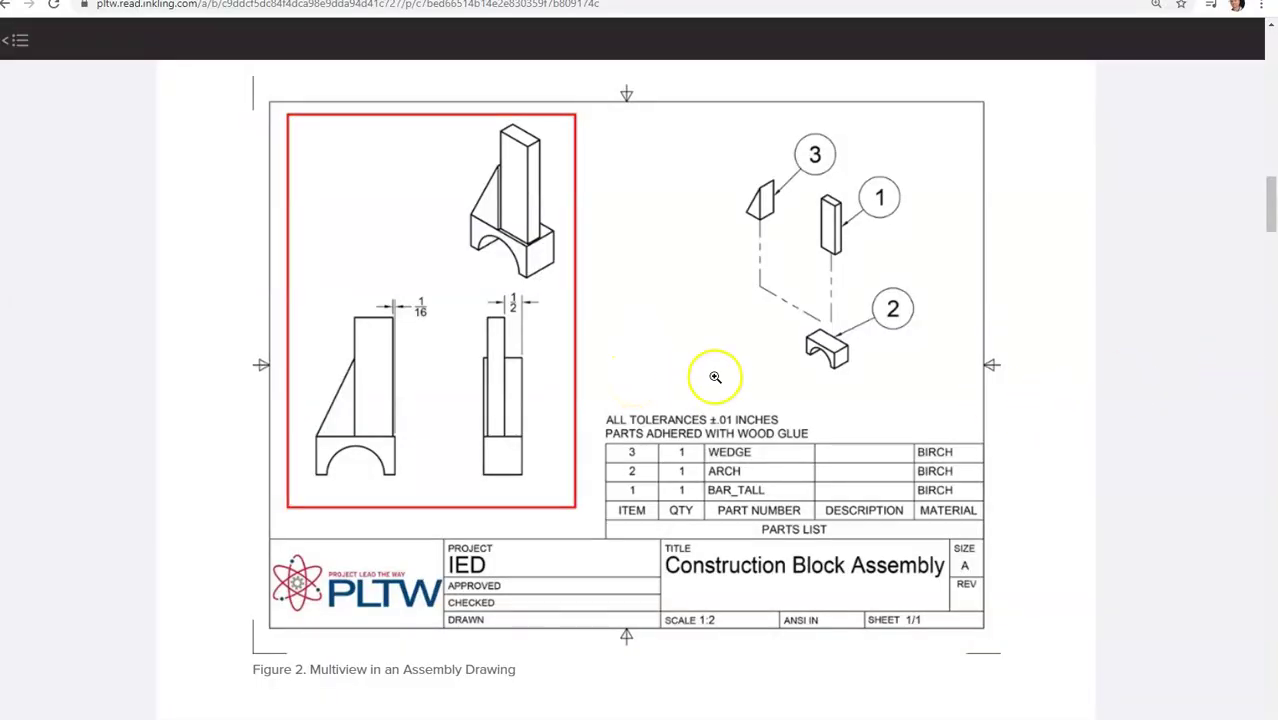
key("alt+Tab")
key("alt+Tab")
key("alt+Tab")
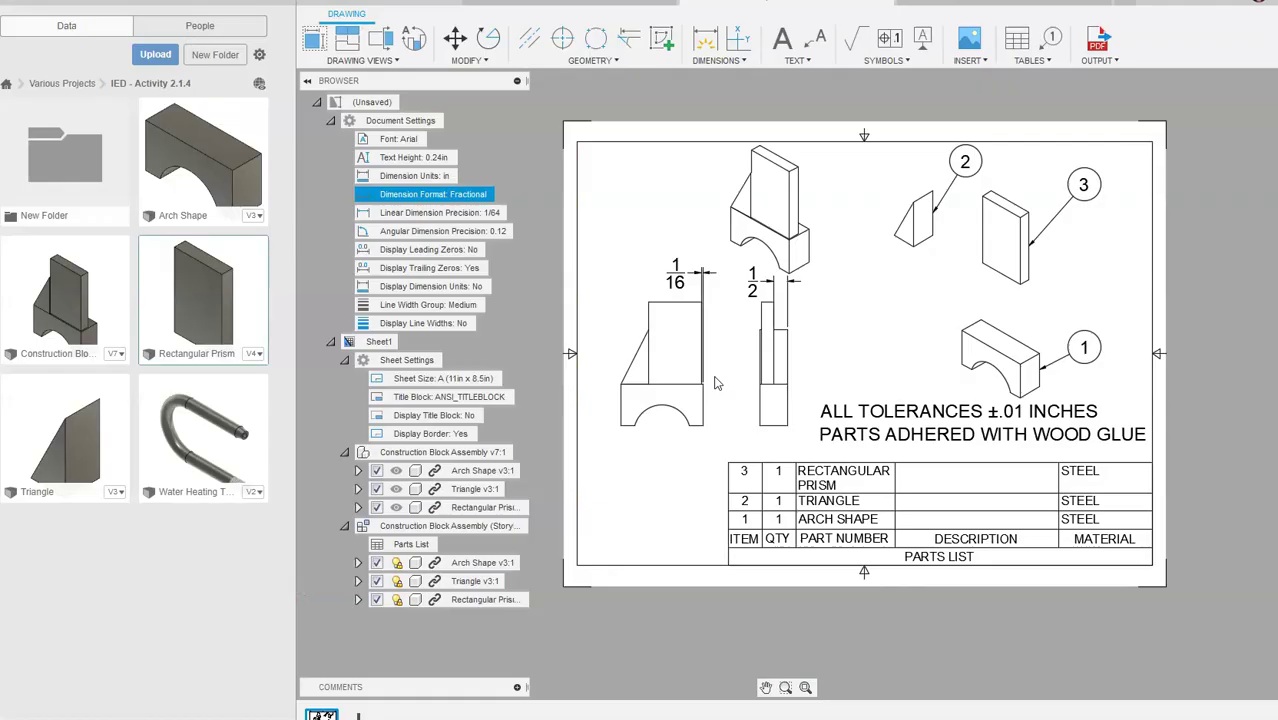
left_click(785, 38)
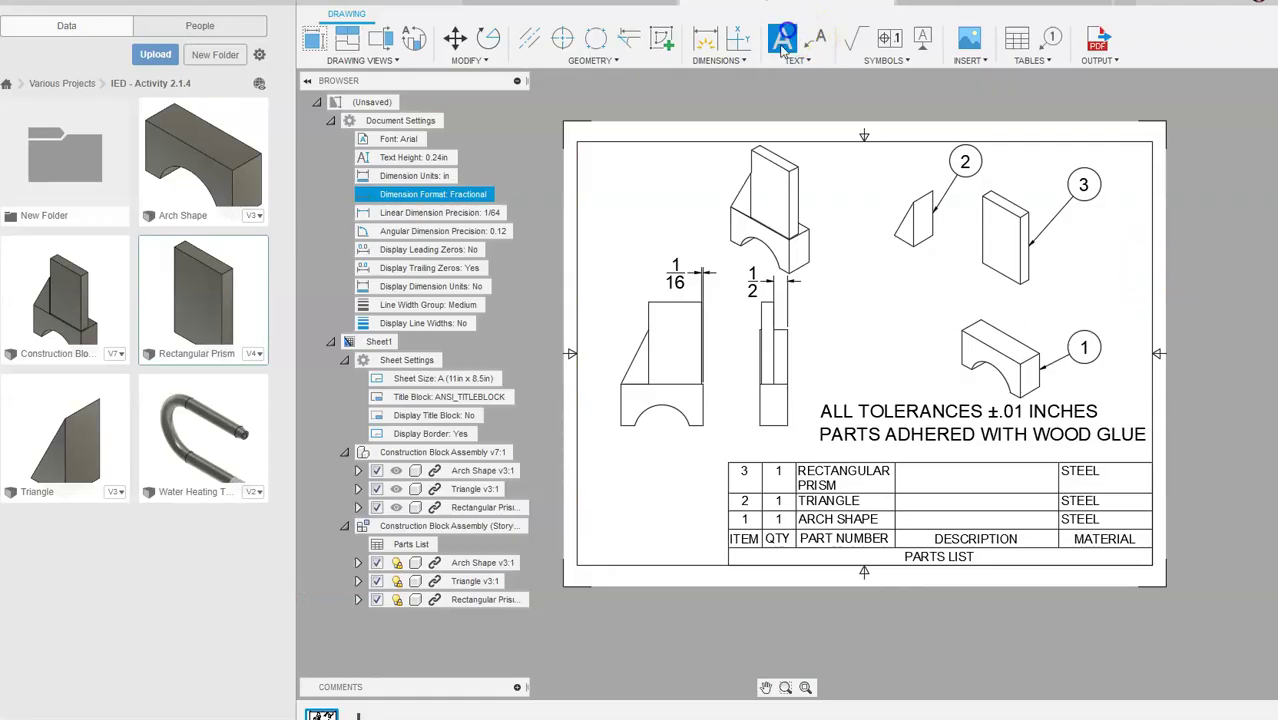
left_click(590, 463)
left_click(698, 553)
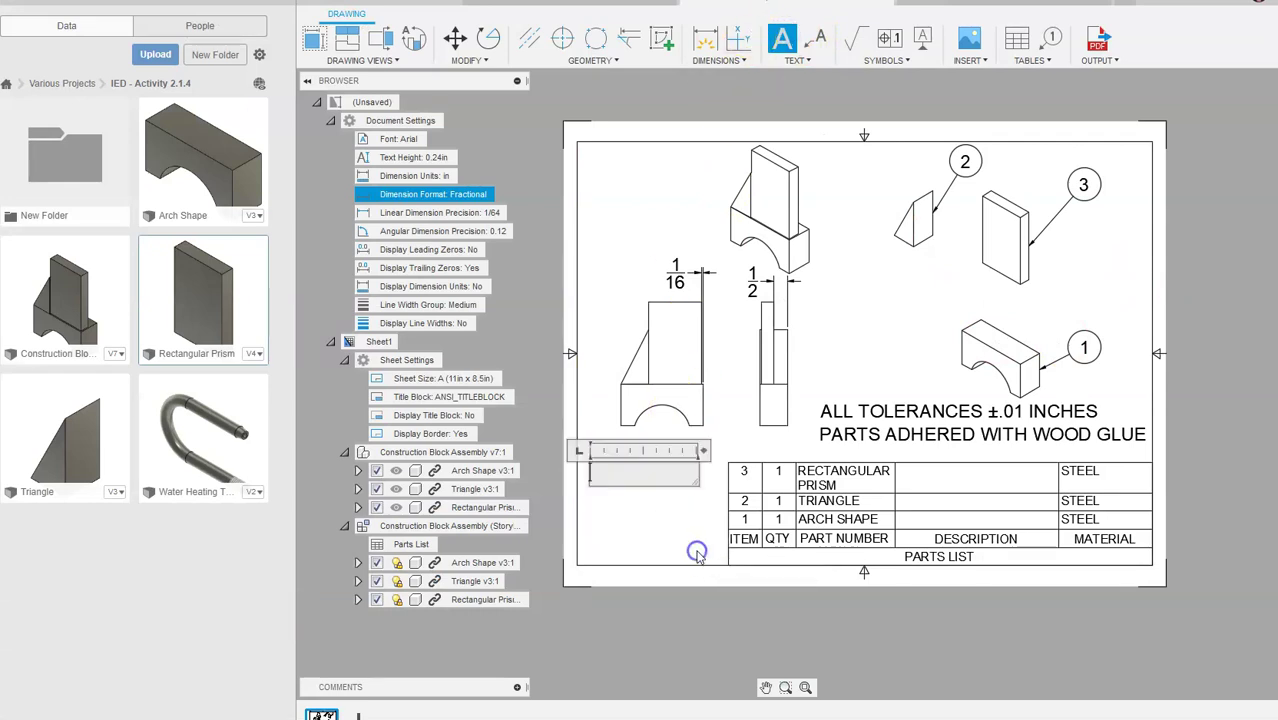
Step: Enter "Your Name" and "Hour" on two lines in the text box and finish the note
type("You")
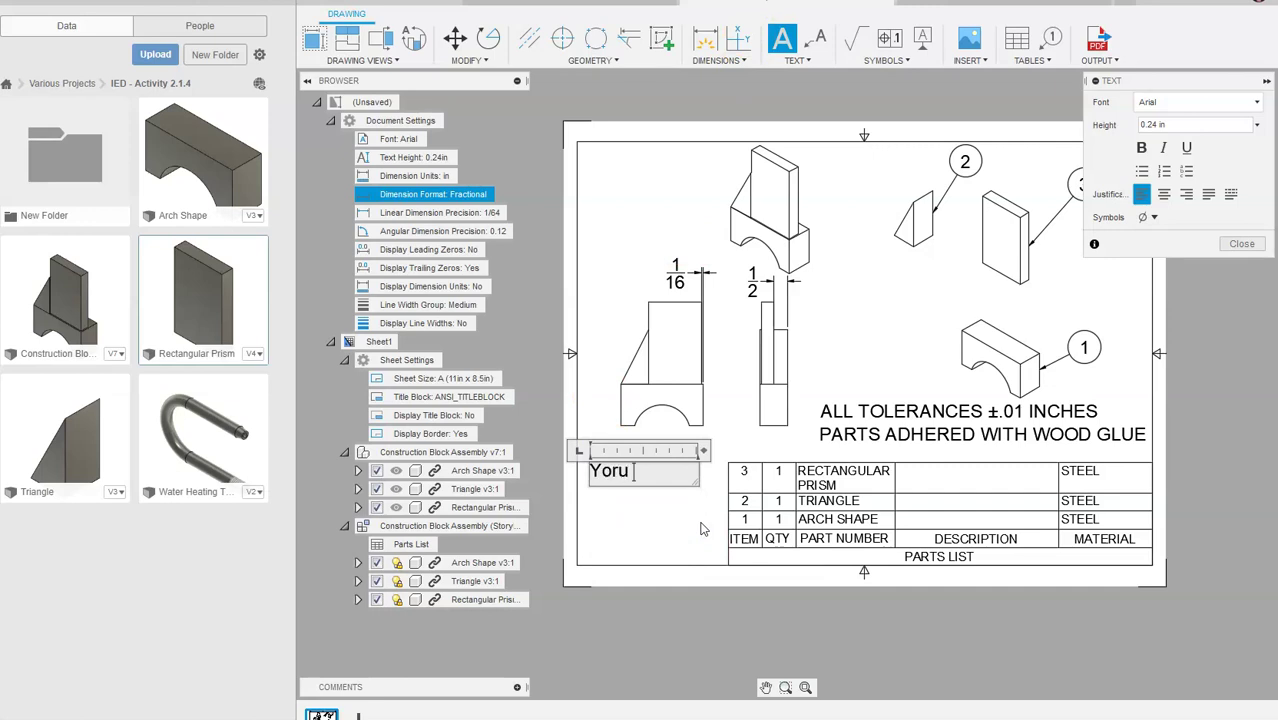
key("BackSpace")
type("ur Name")
key("Return")
type("Hour")
left_click(1100, 290)
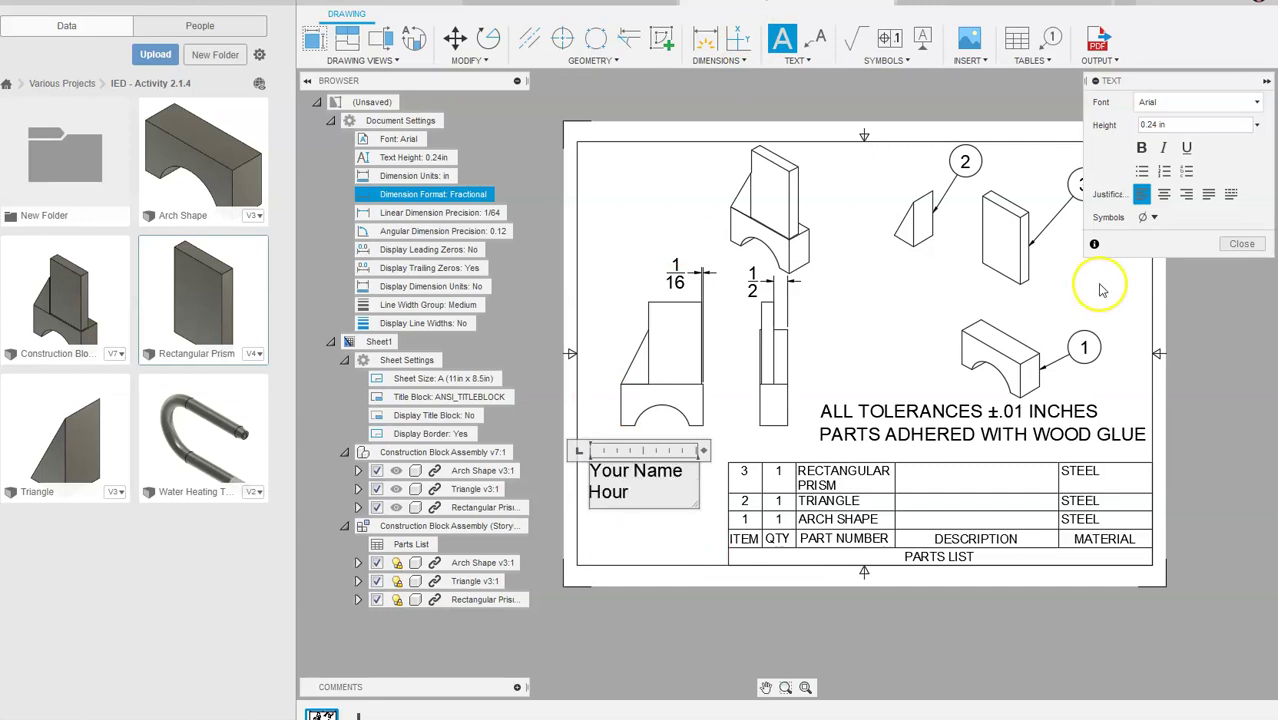
left_click(1241, 244)
Step: Start outputting the drawing as a PDF and switch to the PLTW reference sheet in the browser
left_click(1098, 60)
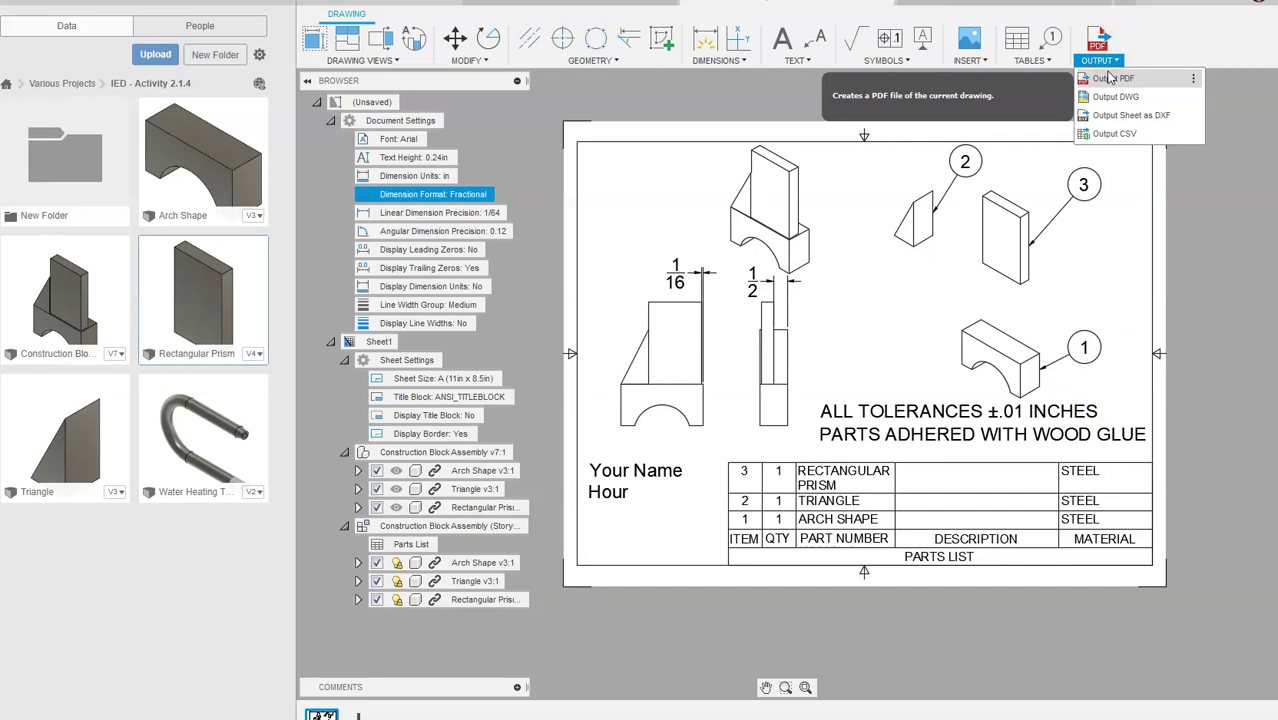
left_click(1108, 78)
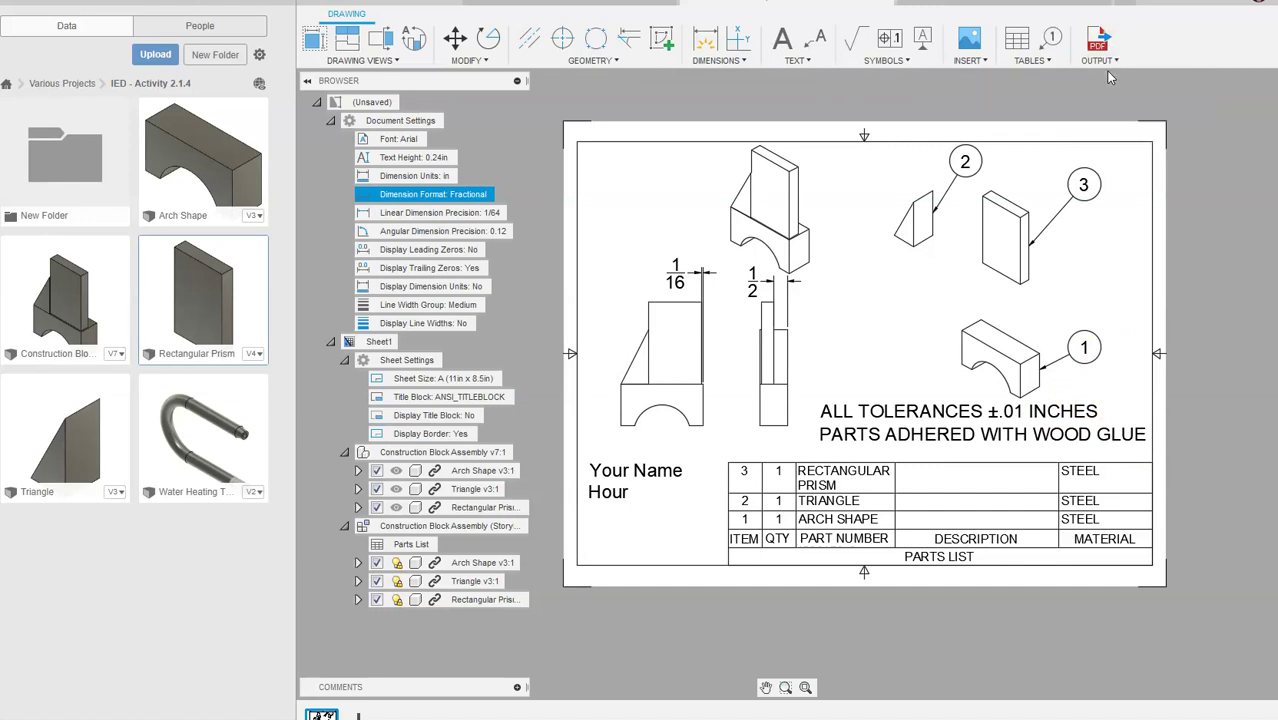
key("alt+Tab")
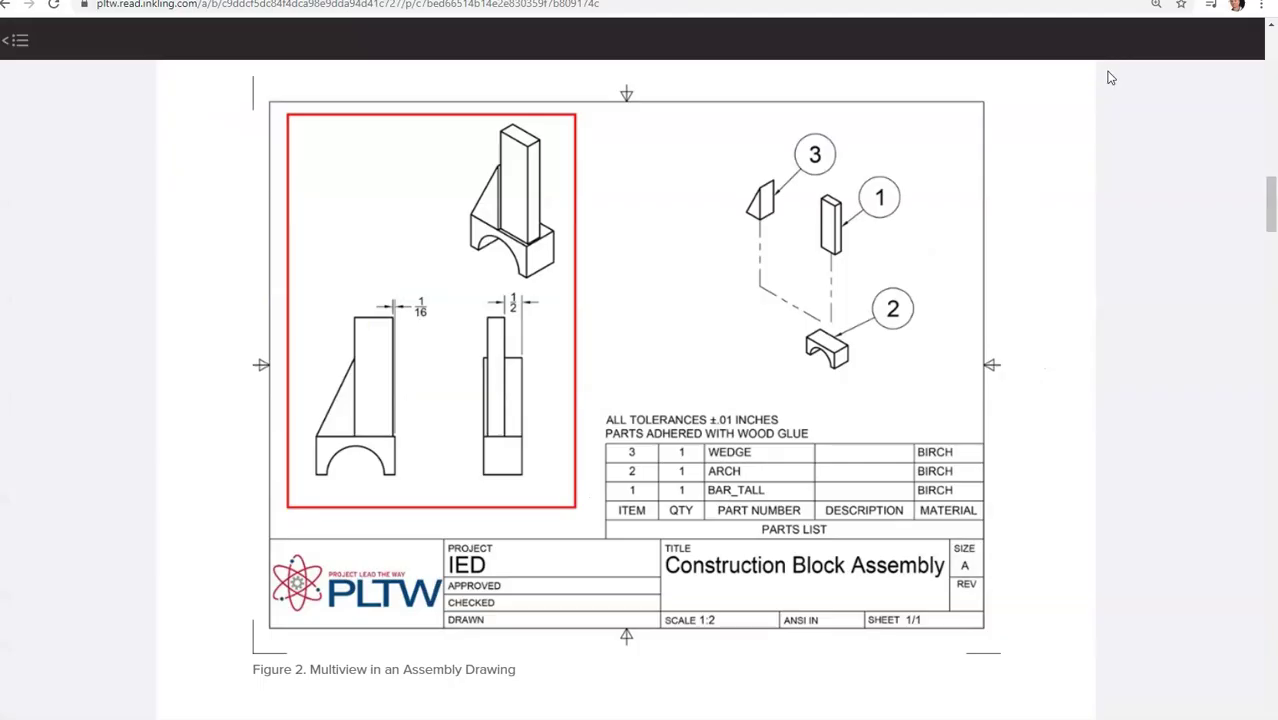